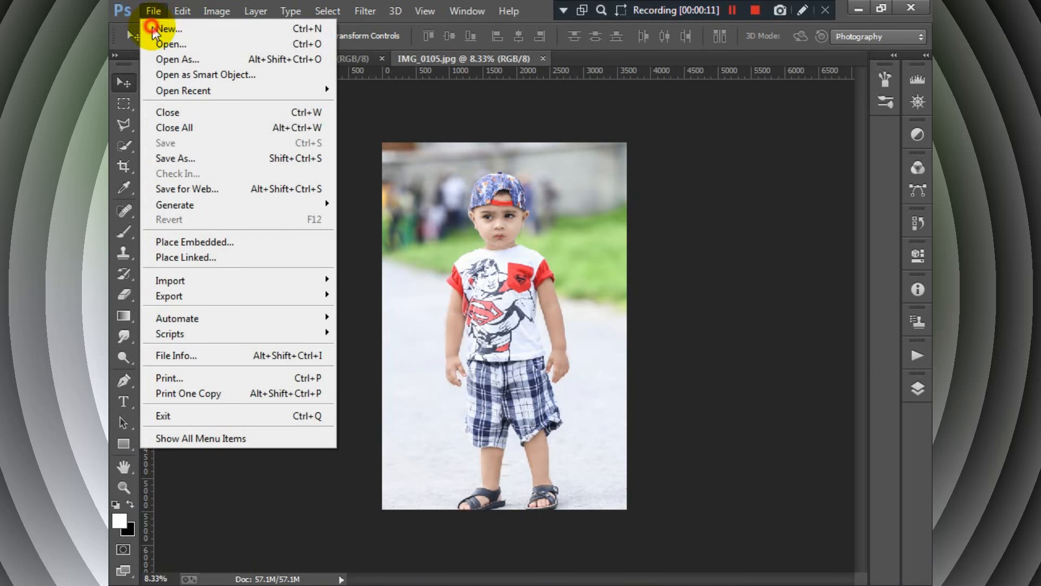
- Create a new blank document 15 inches wide and 10 inches high
{"action": "left_click_drag", "start_coordinate": [555, 238], "coordinate": [473, 240]}
{"action": "type", "text": "15"}
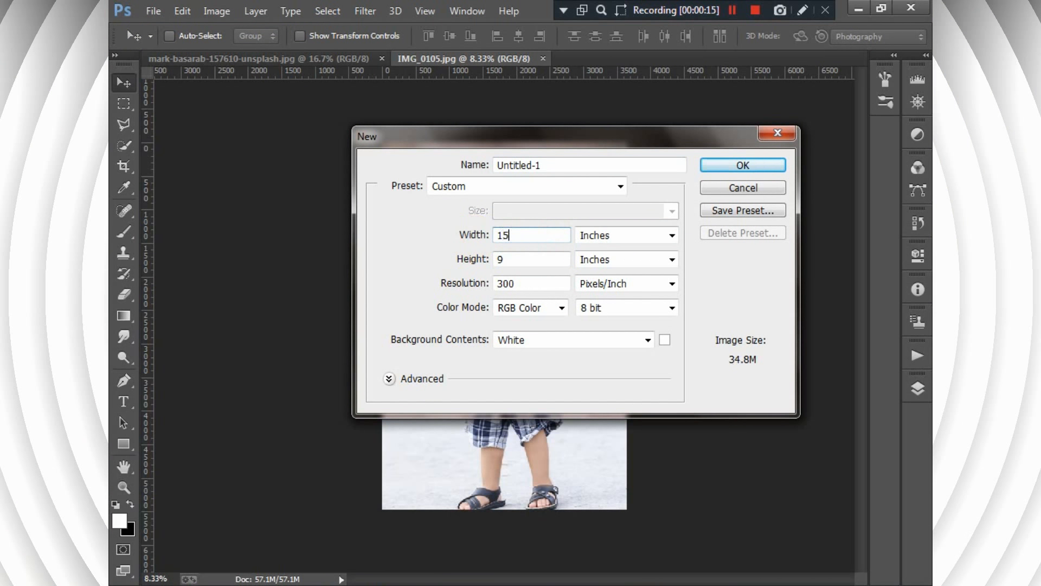
{"action": "left_click_drag", "start_coordinate": [518, 262], "coordinate": [481, 263]}
{"action": "type", "text": "10"}
{"action": "key", "text": "Return"}
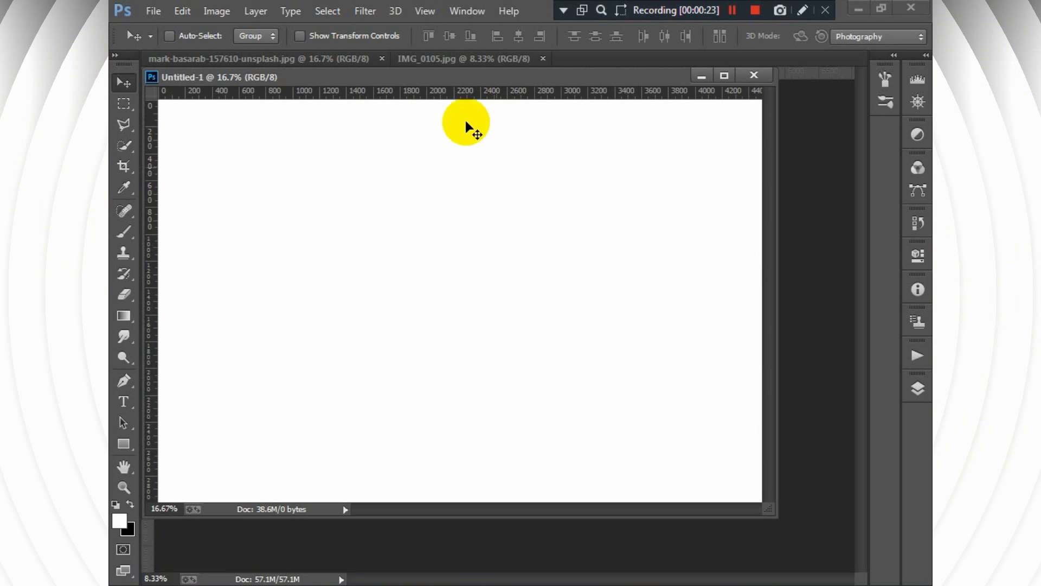
- Dock the new document as a tab and copy the IMG_0105.jpg photo into it, covering the canvas's left side
{"action": "left_click_drag", "start_coordinate": [446, 71], "coordinate": [577, 54]}
{"action": "left_click", "coordinate": [439, 58]}
{"action": "left_click_drag", "start_coordinate": [486, 228], "coordinate": [449, 371]}
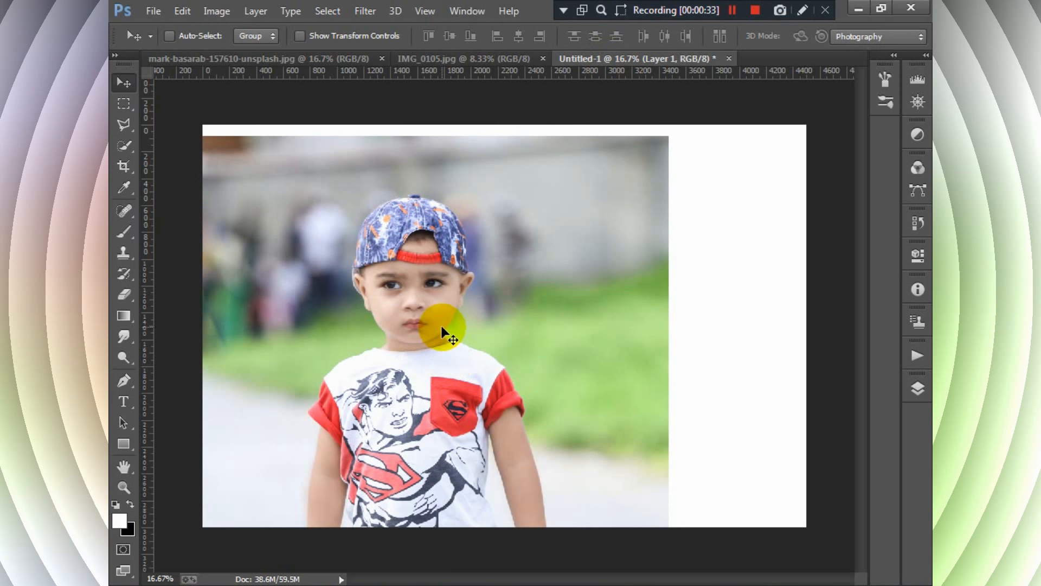
{"action": "left_click_drag", "start_coordinate": [442, 329], "coordinate": [440, 313]}
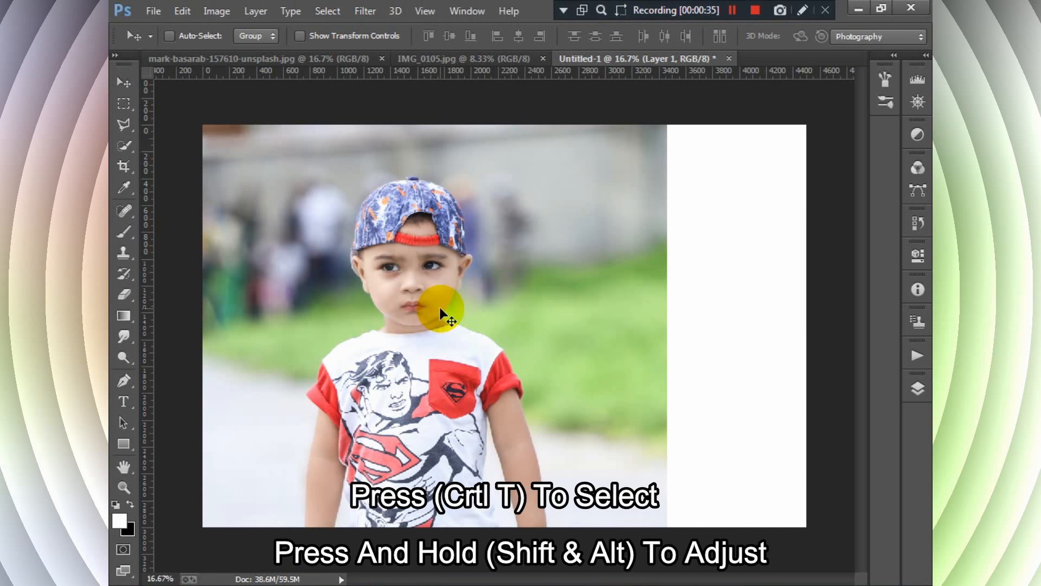
- Scale the boy photo down proportionally to about 52% and place it against the left edge of the canvas
{"action": "key", "text": "ctrl+t"}
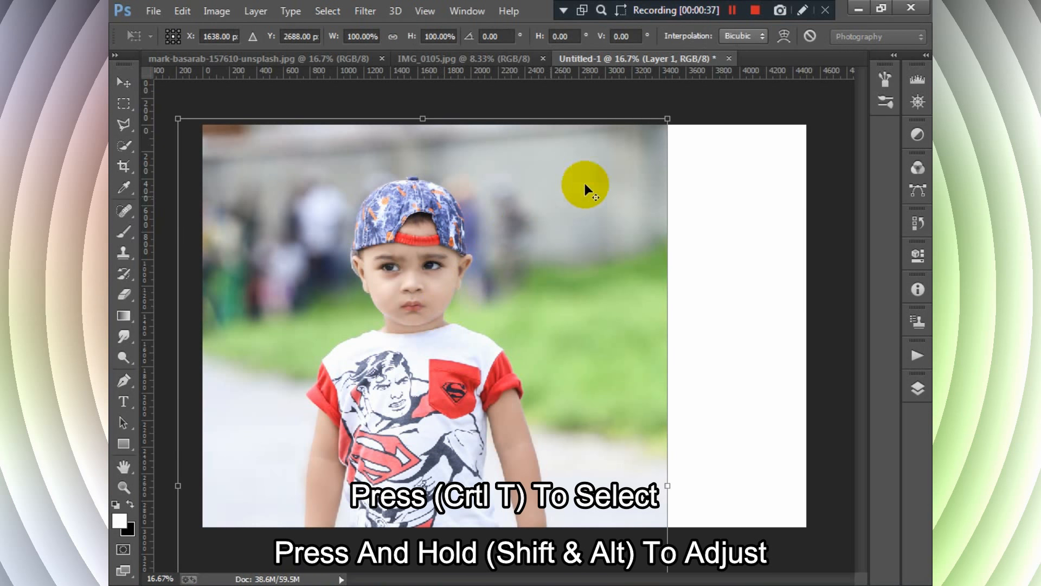
{"action": "left_click_drag", "start_coordinate": [667, 118], "coordinate": [536, 256]}
{"action": "left_click_drag", "start_coordinate": [528, 404], "coordinate": [463, 243]}
{"action": "left_click_drag", "start_coordinate": [494, 112], "coordinate": [476, 126]}
{"action": "left_click_drag", "start_coordinate": [457, 217], "coordinate": [440, 217]}
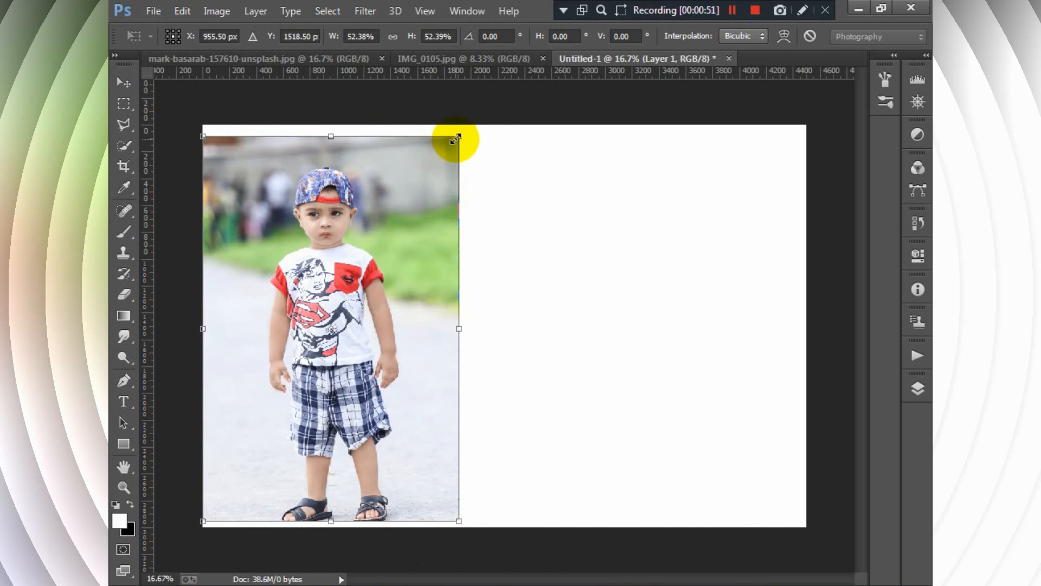
- Enlarge the boy photo to about 55% to fill the canvas height, apply the transform, and nudge the photo slightly right
{"action": "left_click_drag", "start_coordinate": [459, 140], "coordinate": [462, 132]}
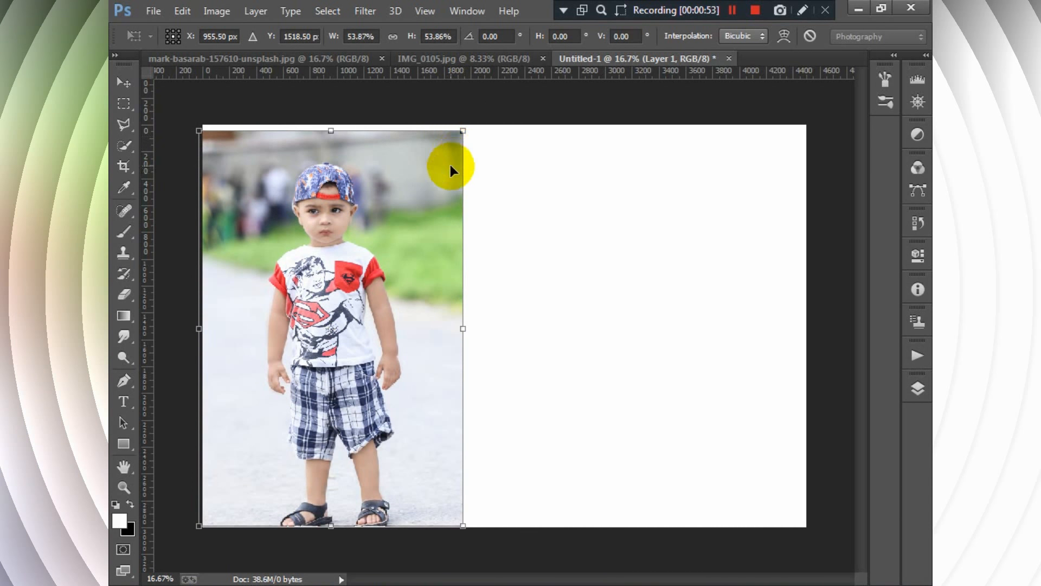
{"action": "left_click_drag", "start_coordinate": [450, 169], "coordinate": [473, 130]}
{"action": "key", "text": "Up"}
{"action": "key", "text": "Up"}
{"action": "key", "text": "Up"}
{"action": "key", "text": "Up"}
{"action": "key", "text": "Up"}
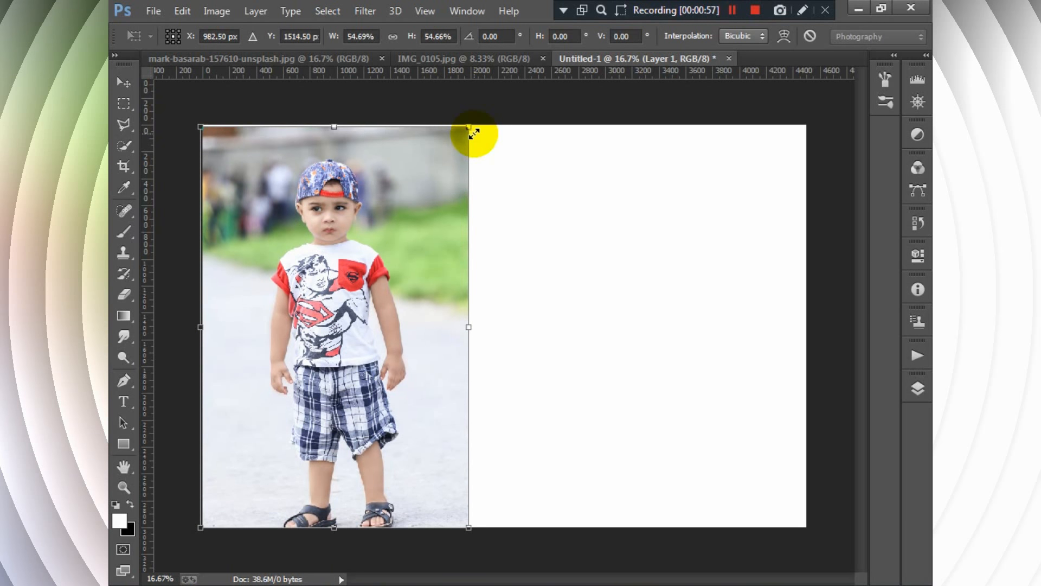
{"action": "key", "text": "Down"}
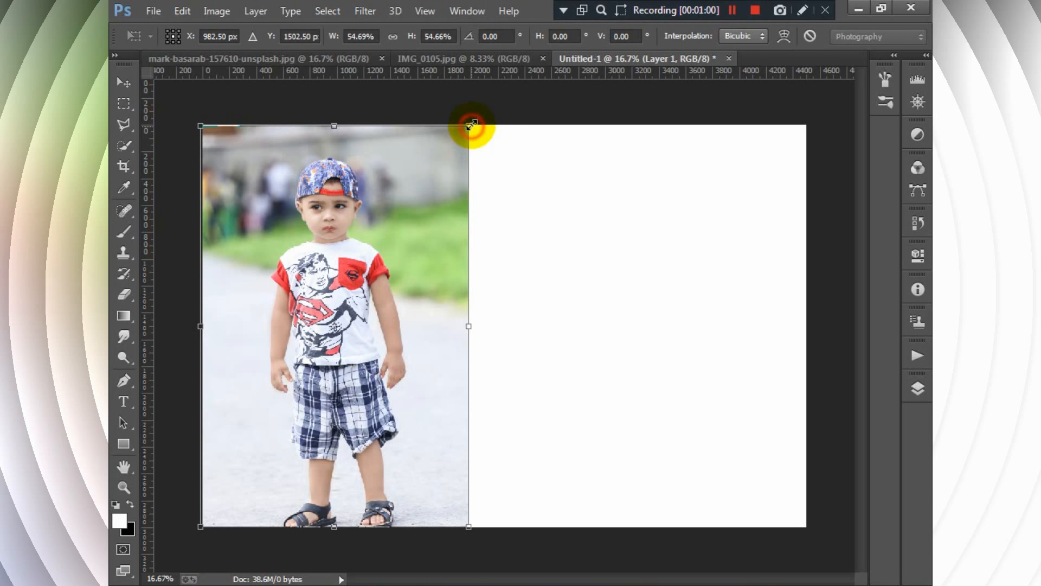
{"action": "left_click_drag", "start_coordinate": [470, 125], "coordinate": [471, 126]}
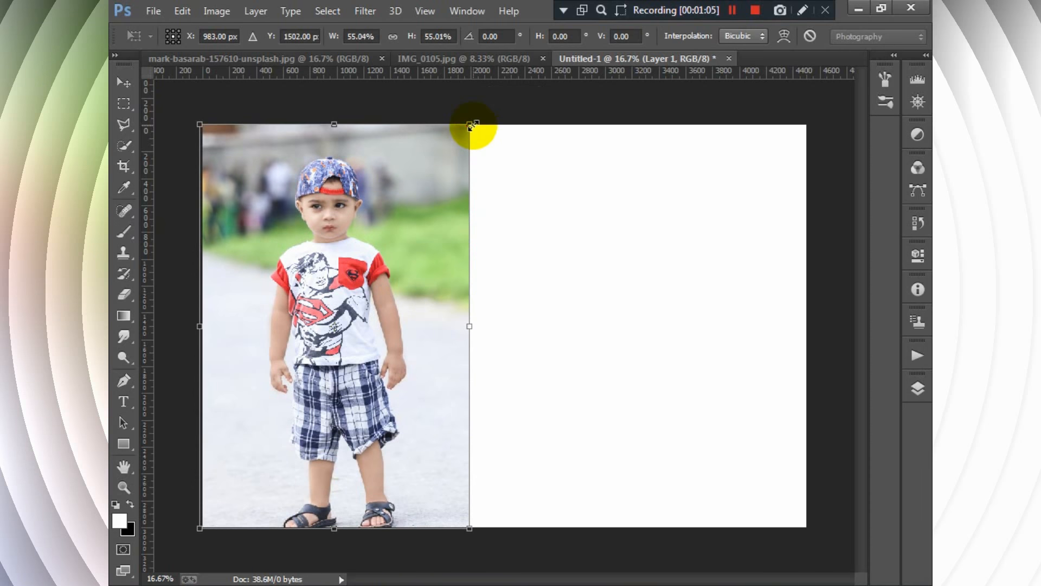
{"action": "key", "text": "Return"}
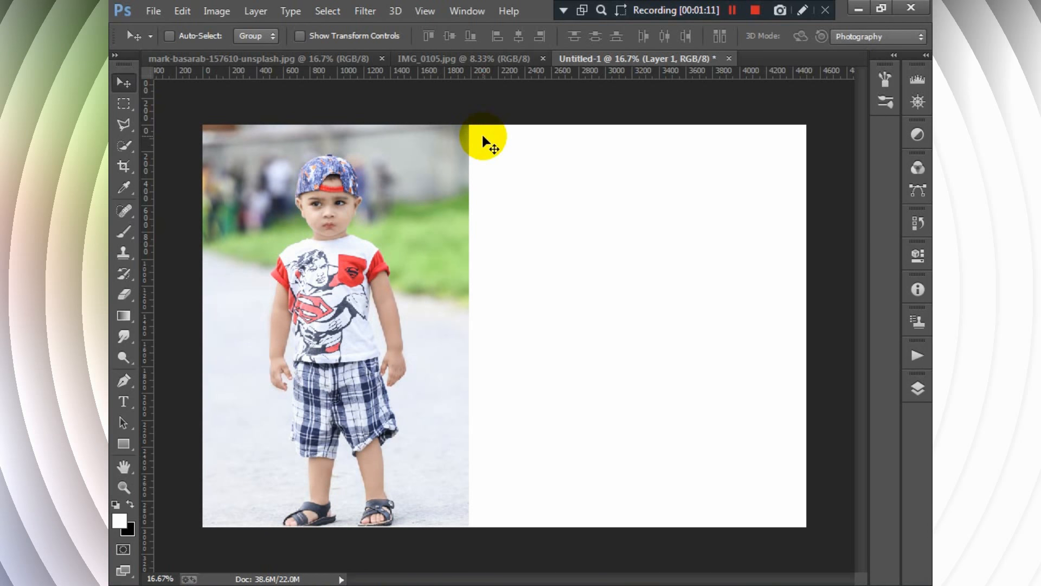
{"action": "key", "text": "Right"}
{"action": "key", "text": "Right"}
{"action": "key", "text": "Right"}
{"action": "key", "text": "Right"}
{"action": "key", "text": "Right"}
{"action": "key", "text": "Right"}
{"action": "key", "text": "Right"}
{"action": "key", "text": "Right"}
{"action": "key", "text": "Right"}
{"action": "key", "text": "Right"}
{"action": "key", "text": "Right"}
{"action": "key", "text": "Right"}
{"action": "key", "text": "Right"}
{"action": "key", "text": "Right"}
{"action": "key", "text": "Right"}
{"action": "key", "text": "Right"}
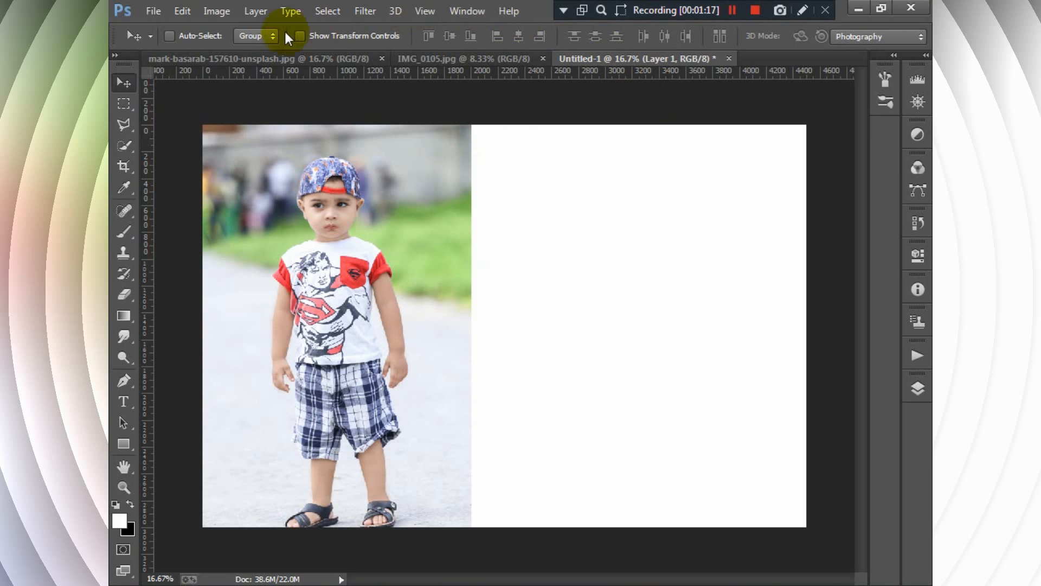
{"action": "left_click", "coordinate": [289, 59]}
{"action": "left_click_drag", "start_coordinate": [368, 203], "coordinate": [645, 260]}
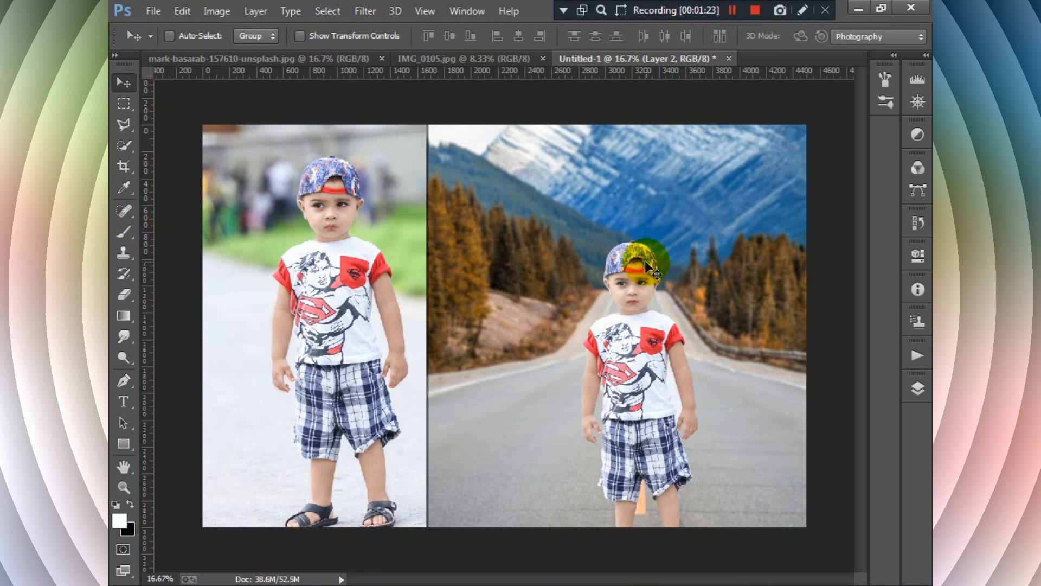
{"action": "key", "text": "ctrl+t"}
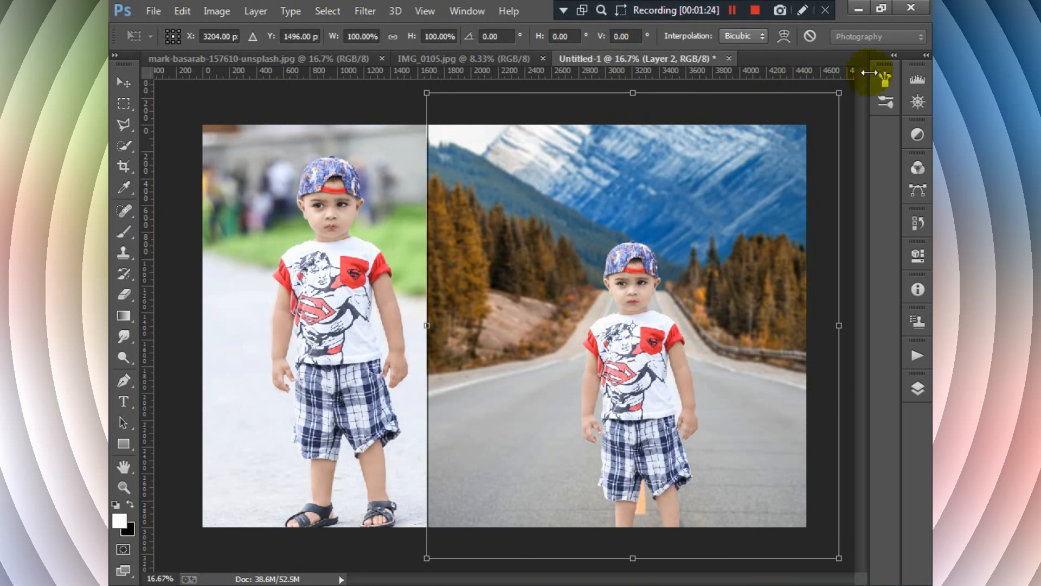
{"action": "left_click_drag", "start_coordinate": [837, 93], "coordinate": [814, 113]}
{"action": "key", "text": "Return"}
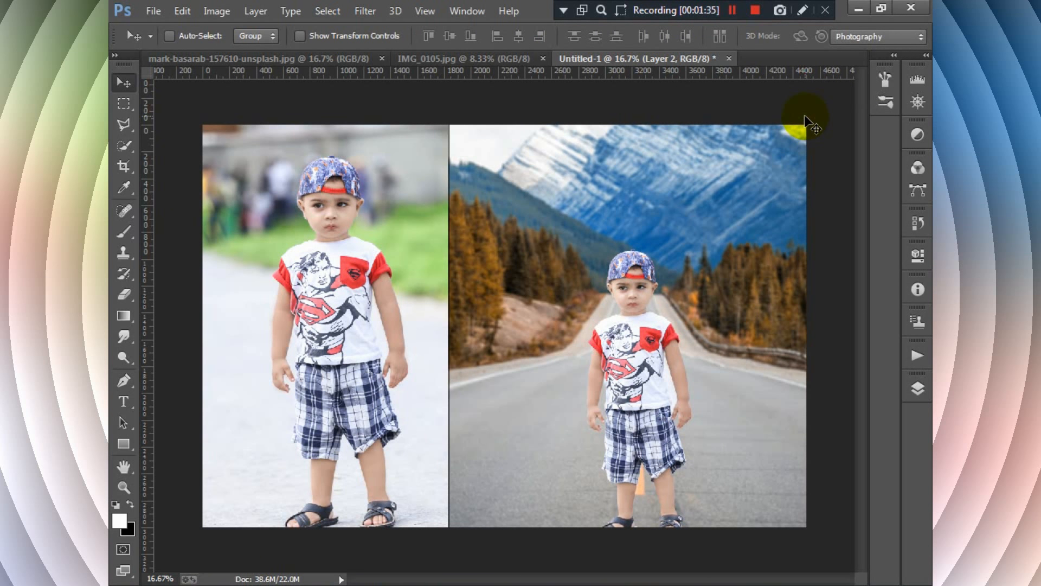
{"action": "key", "text": "Delete"}
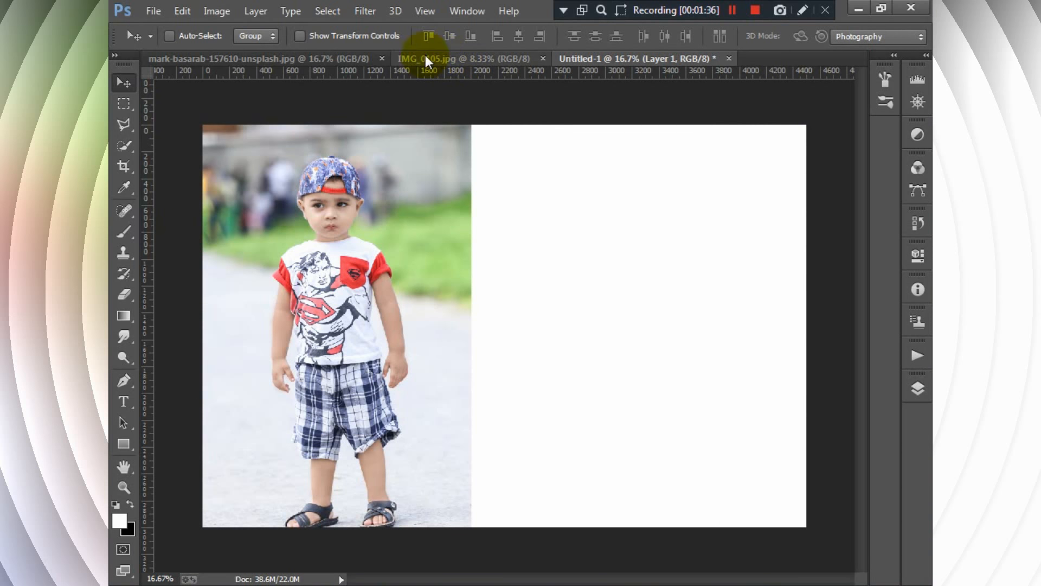
- Crop the mark-basarab mountain road photo, trimming strips off its left side and top
{"action": "left_click", "coordinate": [280, 58]}
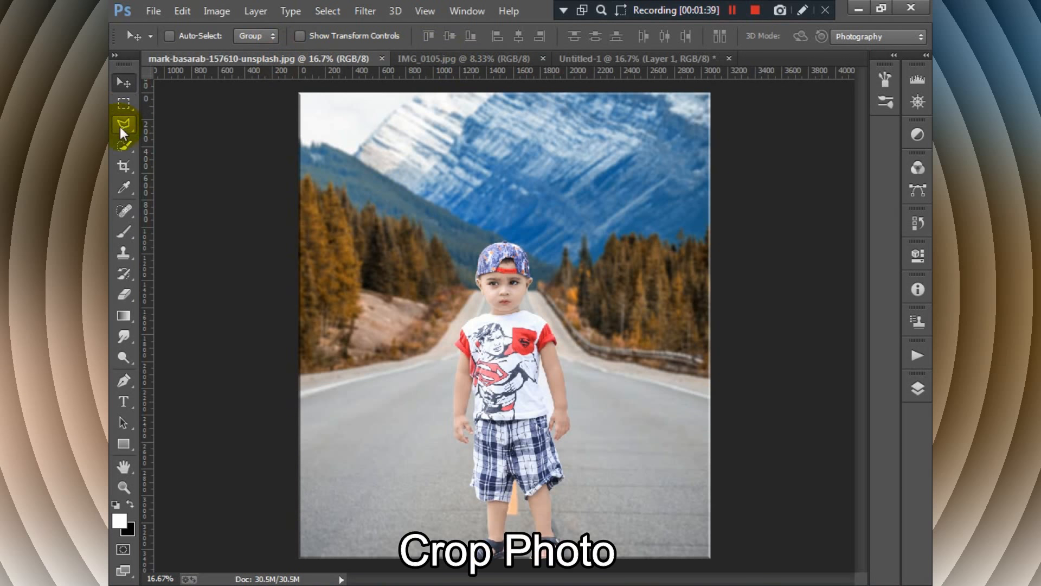
{"action": "left_click", "coordinate": [126, 167]}
{"action": "left_click_drag", "start_coordinate": [301, 327], "coordinate": [326, 321]}
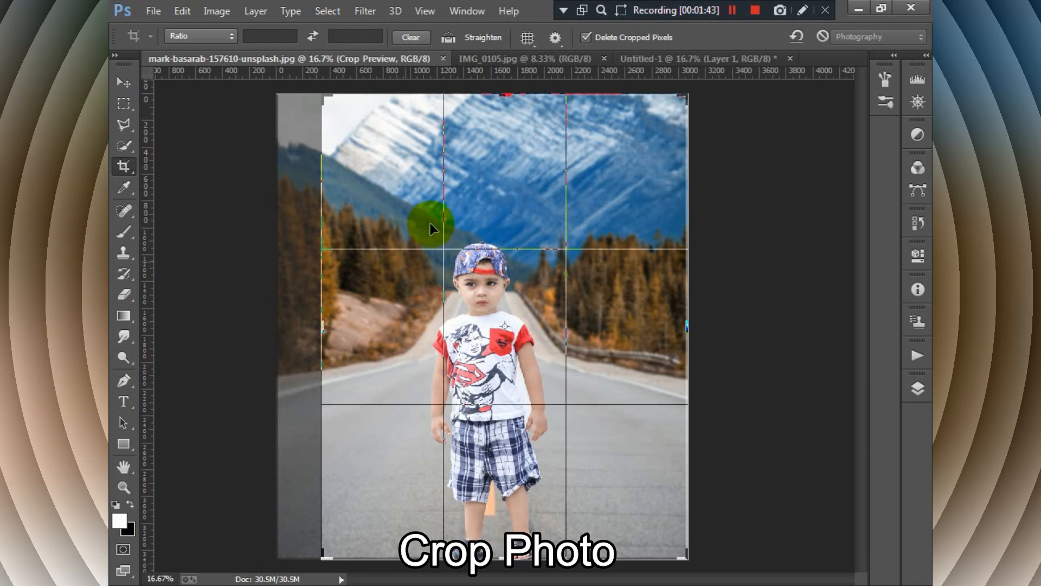
{"action": "left_click_drag", "start_coordinate": [516, 88], "coordinate": [499, 116]}
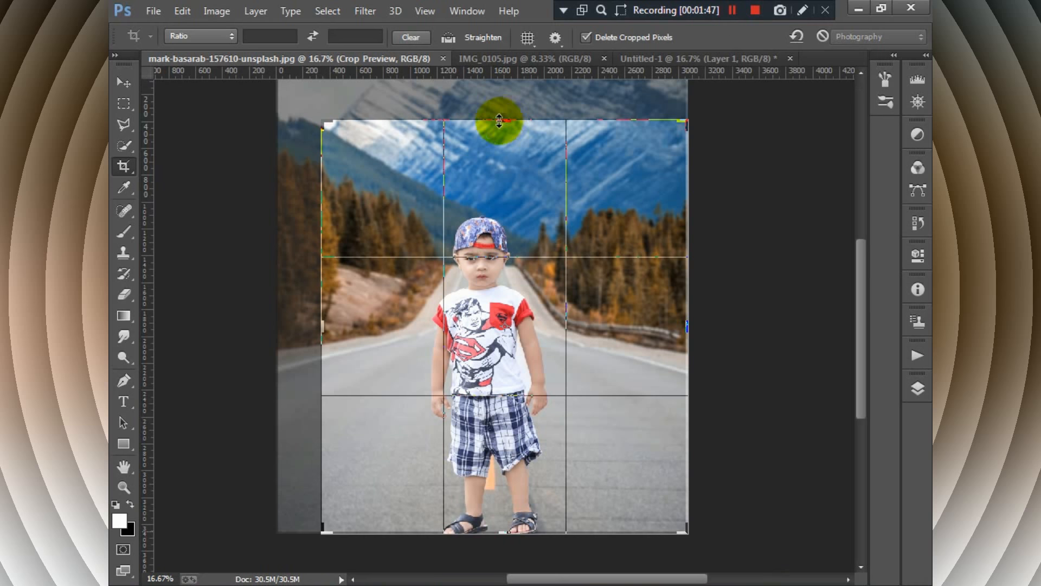
{"action": "double_click", "coordinate": [325, 335]}
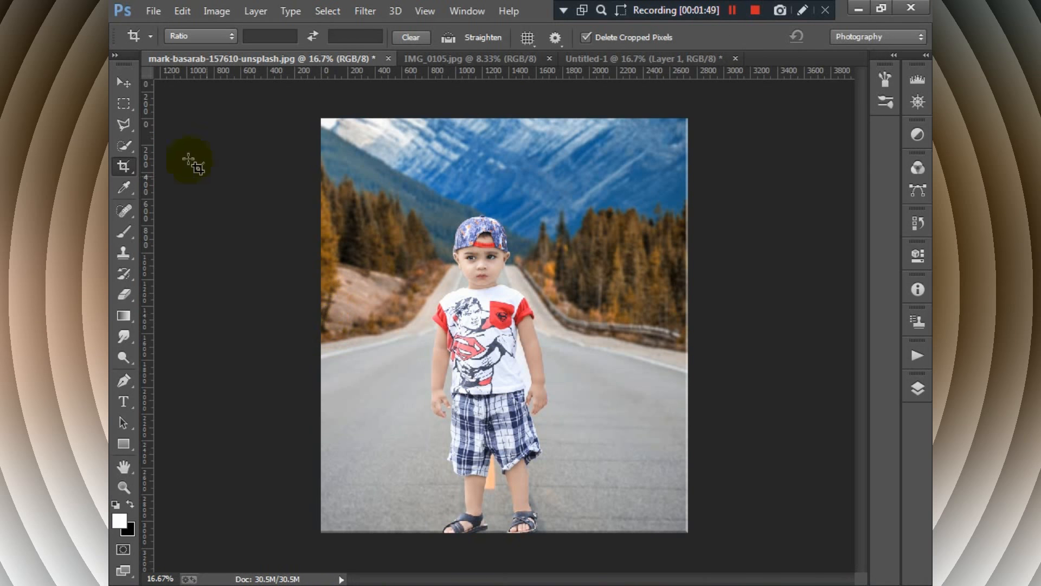
- Copy the cropped mountain road photo into Untitled-1, placing it on the canvas's right half beside the first photo
{"action": "left_click", "coordinate": [122, 83]}
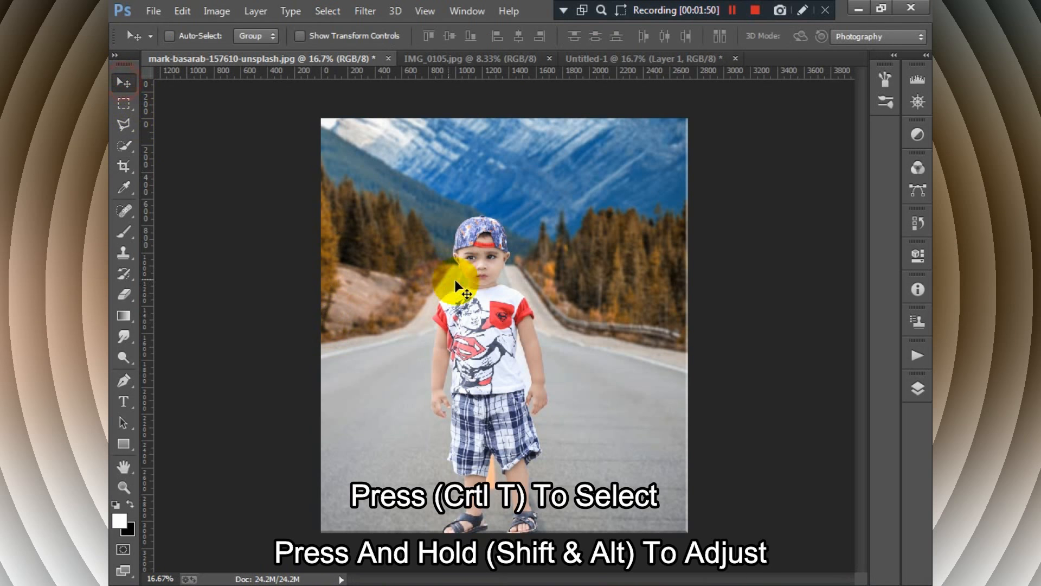
{"action": "left_click", "coordinate": [629, 60]}
{"action": "left_click_drag", "start_coordinate": [629, 61], "coordinate": [691, 284]}
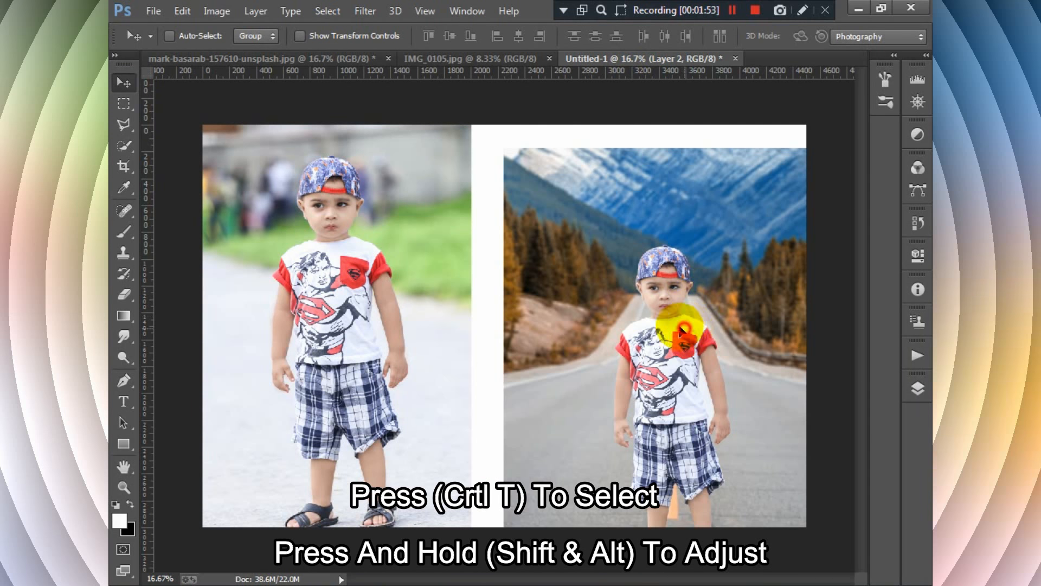
{"action": "left_click_drag", "start_coordinate": [686, 333], "coordinate": [663, 320]}
- Scale the mountain road photo up proportionally to about 113%, filling the canvas height and the empty space beside the first photo
{"action": "key", "text": "ctrl+t"}
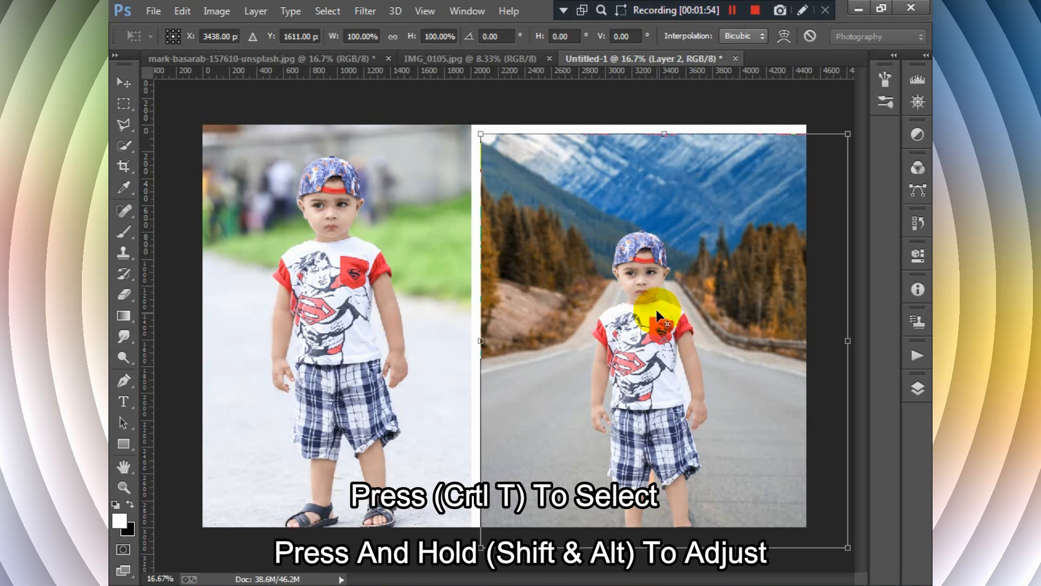
{"action": "left_click_drag", "start_coordinate": [481, 134], "coordinate": [461, 111]}
{"action": "left_click_drag", "start_coordinate": [667, 380], "coordinate": [673, 348]}
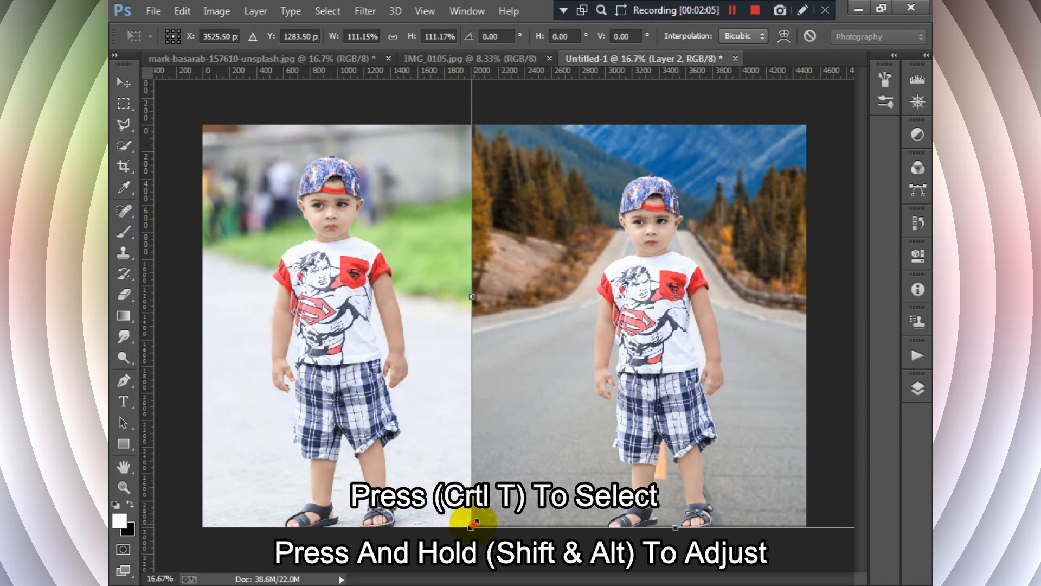
{"action": "left_click_drag", "start_coordinate": [472, 527], "coordinate": [470, 528]}
- Nudge the mountain road photo to about X 3562 px, Y 1272 px and apply the transform
{"action": "key", "text": "Right"}
{"action": "key", "text": "Right"}
{"action": "key", "text": "Right"}
{"action": "key", "text": "Right"}
{"action": "key", "text": "Right"}
{"action": "key", "text": "Right"}
{"action": "key", "text": "Right"}
{"action": "key", "text": "Up"}
{"action": "key", "text": "Up"}
{"action": "key", "text": "Left"}
{"action": "key", "text": "Up"}
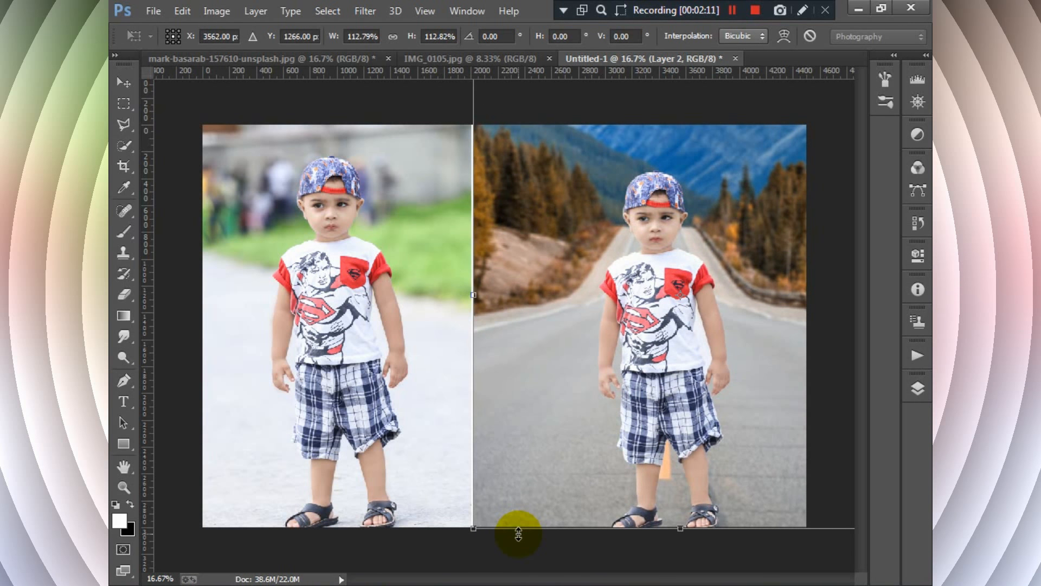
{"action": "key", "text": "Down"}
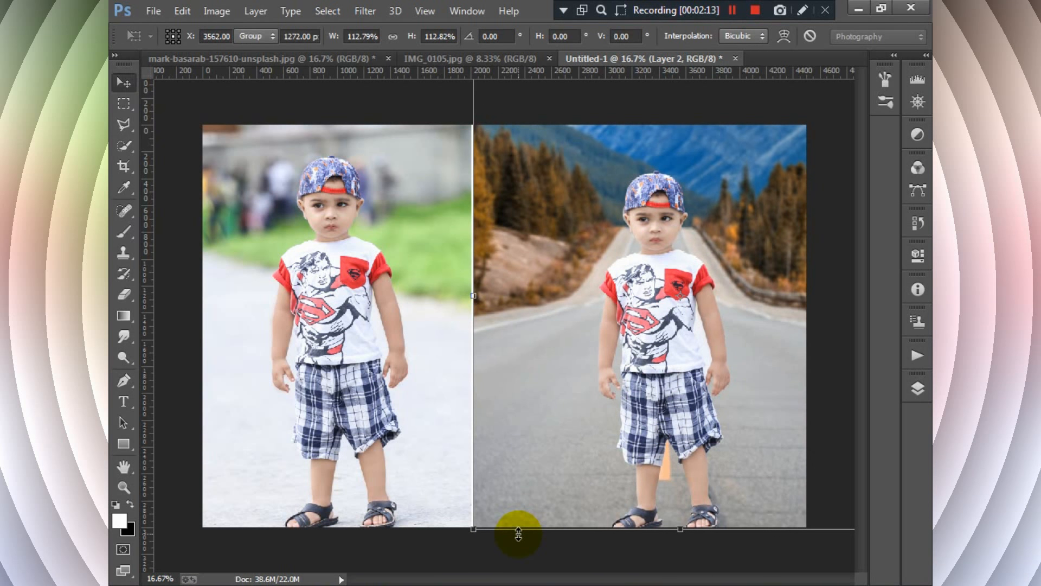
{"action": "key", "text": "Return"}
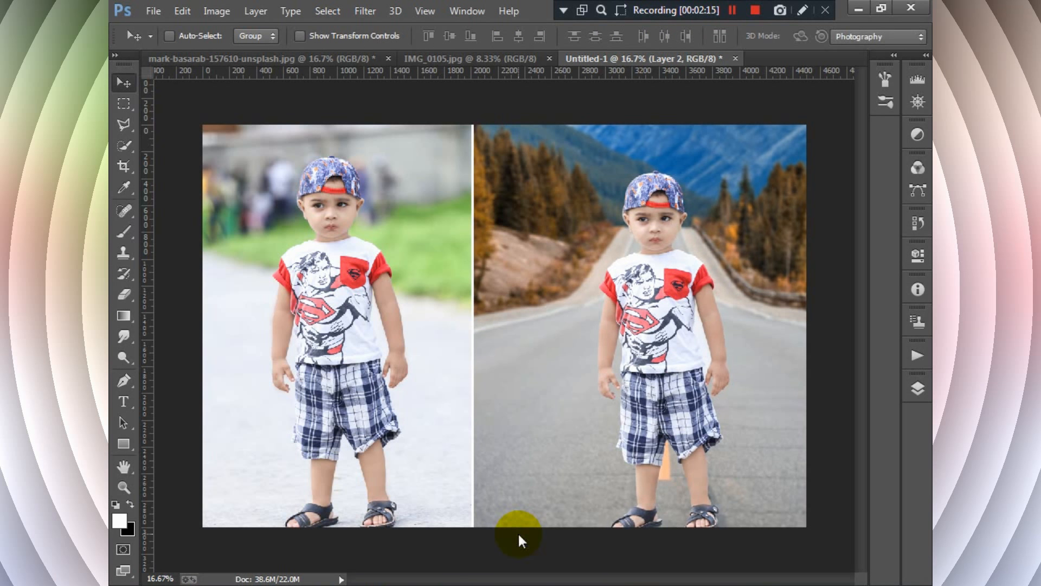
- Fine-tune the mountain road photo's position left and up so its edge meets the first photo
{"action": "key", "text": "Left"}
{"action": "key", "text": "Up"}
{"action": "key", "text": "Left"}
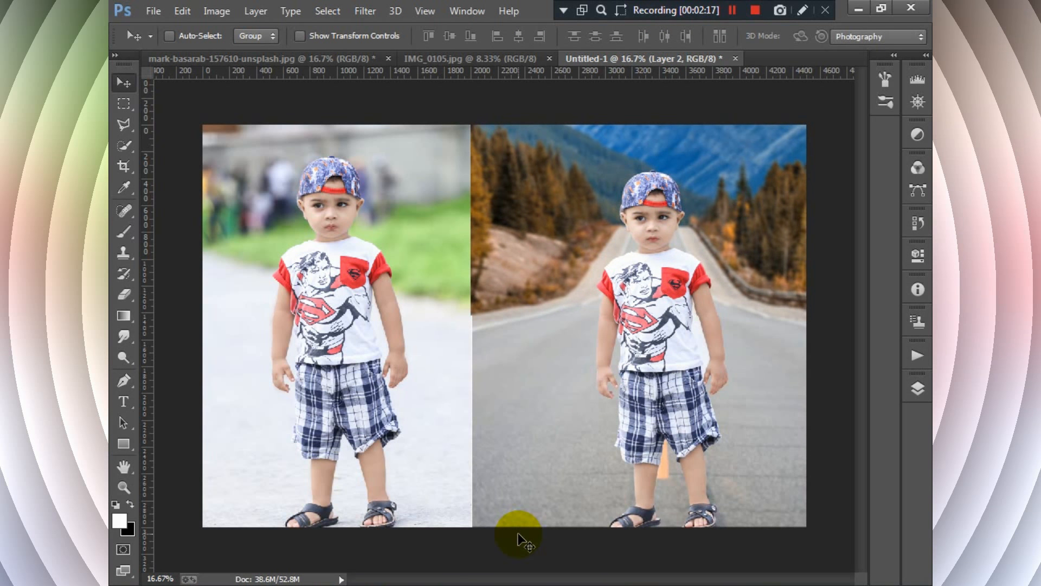
{"action": "key", "text": "Left"}
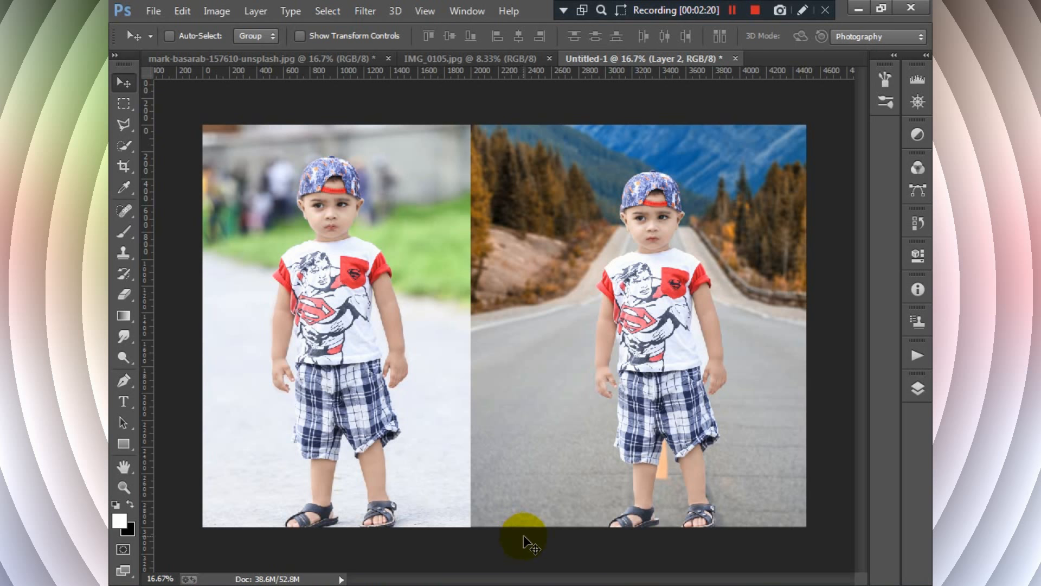
{"action": "key", "text": "Right"}
{"action": "key", "text": "Right"}
{"action": "key", "text": "Right"}
{"action": "key", "text": "Right"}
{"action": "key", "text": "Right"}
{"action": "key", "text": "Right"}
{"action": "key", "text": "Right"}
{"action": "key", "text": "Right"}
{"action": "key", "text": "Right"}
{"action": "key", "text": "Right"}
{"action": "key", "text": "Right"}
{"action": "key", "text": "Right"}
{"action": "key", "text": "Right"}
{"action": "key", "text": "Right"}
{"action": "key", "text": "Right"}
{"action": "key", "text": "Right"}
{"action": "key", "text": "Right"}
{"action": "key", "text": "Right"}
{"action": "key", "text": "Right"}
{"action": "key", "text": "Right"}
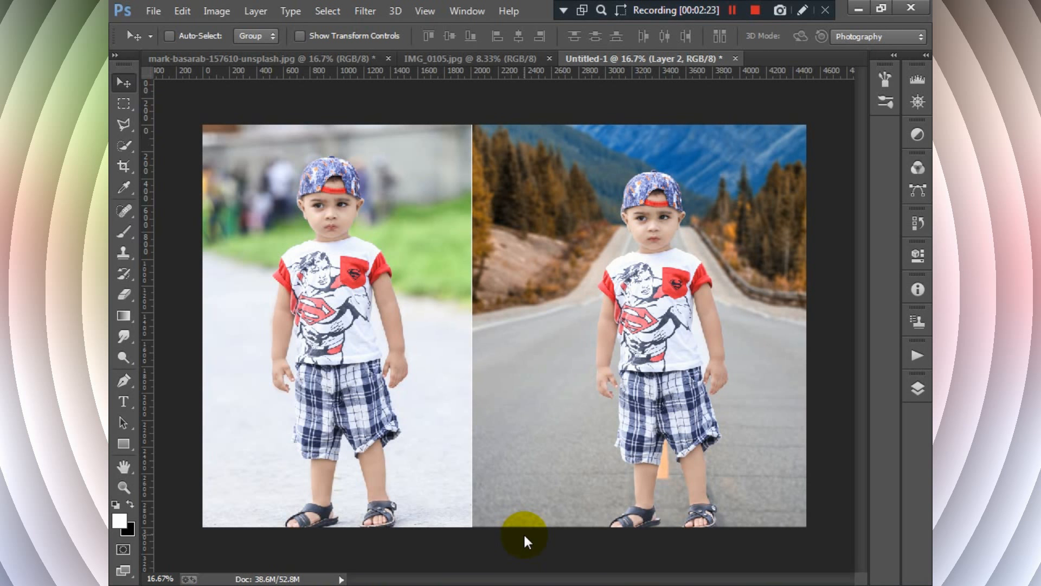
- Shift the mountain road photo right to open a white vertical gap between the two photos
{"action": "key", "text": "Right"}
{"action": "key", "text": "Right"}
{"action": "key", "text": "Right"}
{"action": "key", "text": "Right"}
{"action": "key", "text": "Right"}
{"action": "key", "text": "Right"}
{"action": "key", "text": "Right"}
{"action": "key", "text": "Right"}
{"action": "key", "text": "Right"}
{"action": "key", "text": "Right"}
{"action": "key", "text": "Right"}
{"action": "key", "text": "Right"}
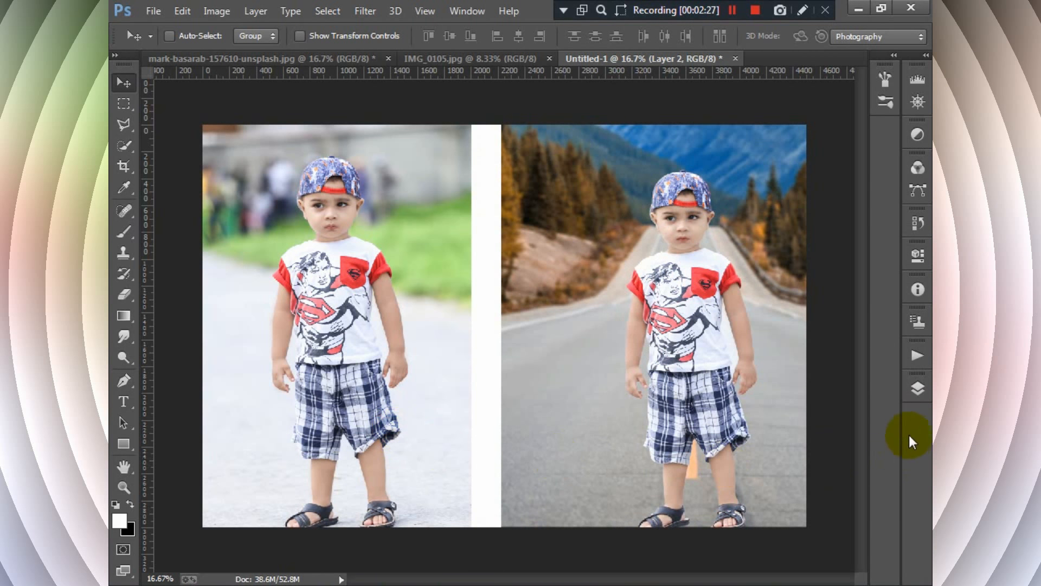
- Select Layer 1 and shift its photo slightly left to widen the white gap
{"action": "left_click", "coordinate": [915, 392]}
{"action": "left_click", "coordinate": [846, 489]}
{"action": "key", "text": "Left"}
{"action": "key", "text": "Left"}
{"action": "key", "text": "Left"}
{"action": "key", "text": "Left"}
{"action": "key", "text": "Left"}
{"action": "key", "text": "Left"}
{"action": "key", "text": "Left"}
{"action": "key", "text": "Left"}
{"action": "key", "text": "Left"}
{"action": "key", "text": "Left"}
{"action": "key", "text": "Left"}
{"action": "key", "text": "Left"}
{"action": "key", "text": "Left"}
{"action": "key", "text": "Left"}
{"action": "key", "text": "Left"}
{"action": "key", "text": "Left"}
{"action": "key", "text": "Left"}
{"action": "key", "text": "Left"}
{"action": "key", "text": "Left"}
{"action": "key", "text": "Left"}
{"action": "key", "text": "Left"}
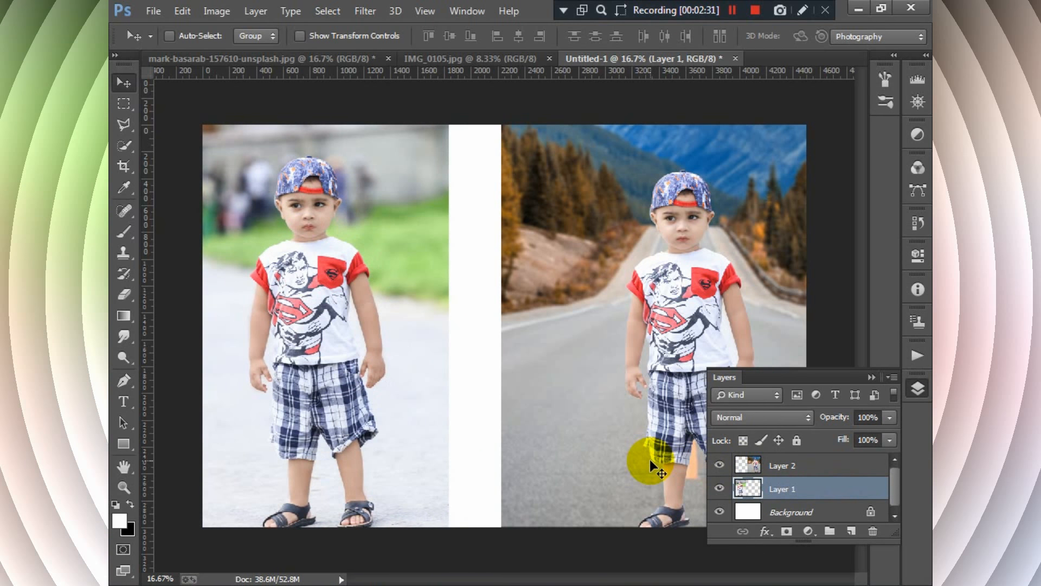
{"action": "key", "text": "Right"}
{"action": "key", "text": "Right"}
{"action": "key", "text": "Right"}
{"action": "key", "text": "Right"}
{"action": "key", "text": "Right"}
{"action": "key", "text": "Right"}
{"action": "key", "text": "Right"}
{"action": "key", "text": "Right"}
{"action": "key", "text": "Right"}
{"action": "key", "text": "Right"}
{"action": "key", "text": "Right"}
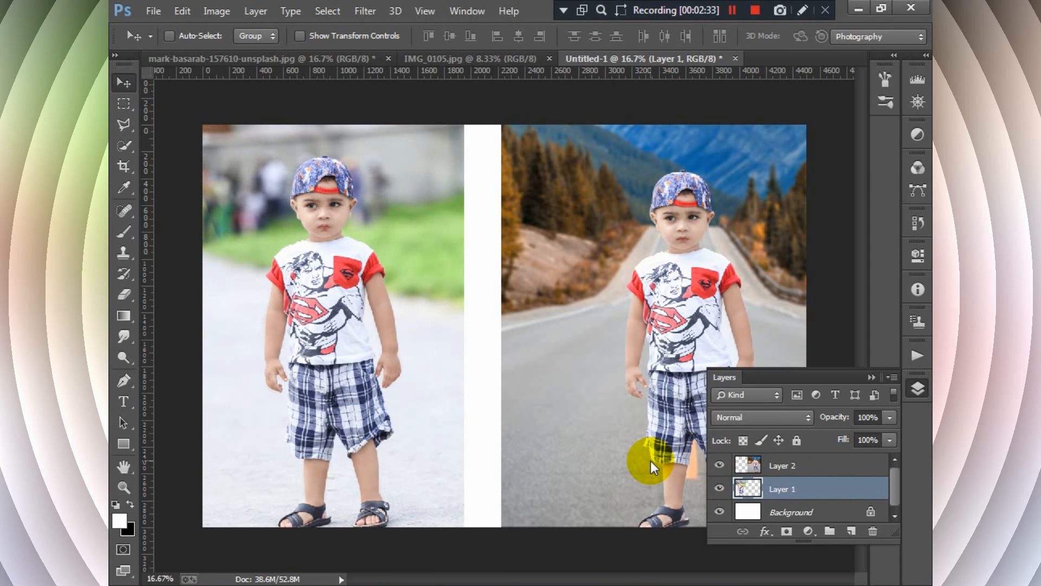
- Select Layer 2, nudge its photo slightly left to narrow the gap, and collapse the layer list
{"action": "left_click", "coordinate": [850, 465]}
{"action": "key", "text": "Left"}
{"action": "key", "text": "Left"}
{"action": "left_click", "coordinate": [871, 377]}
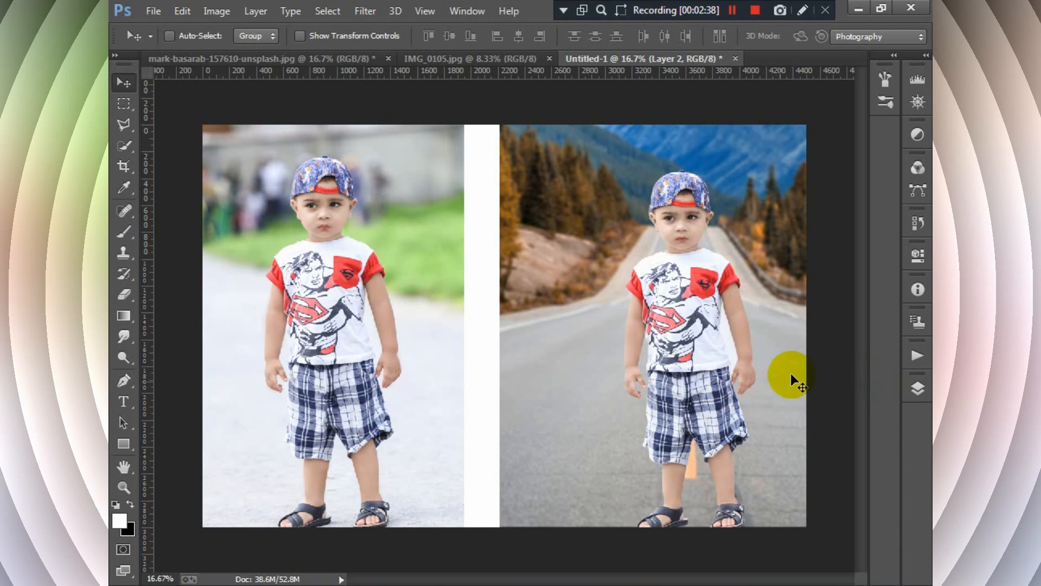
{"action": "left_click", "coordinate": [919, 386]}
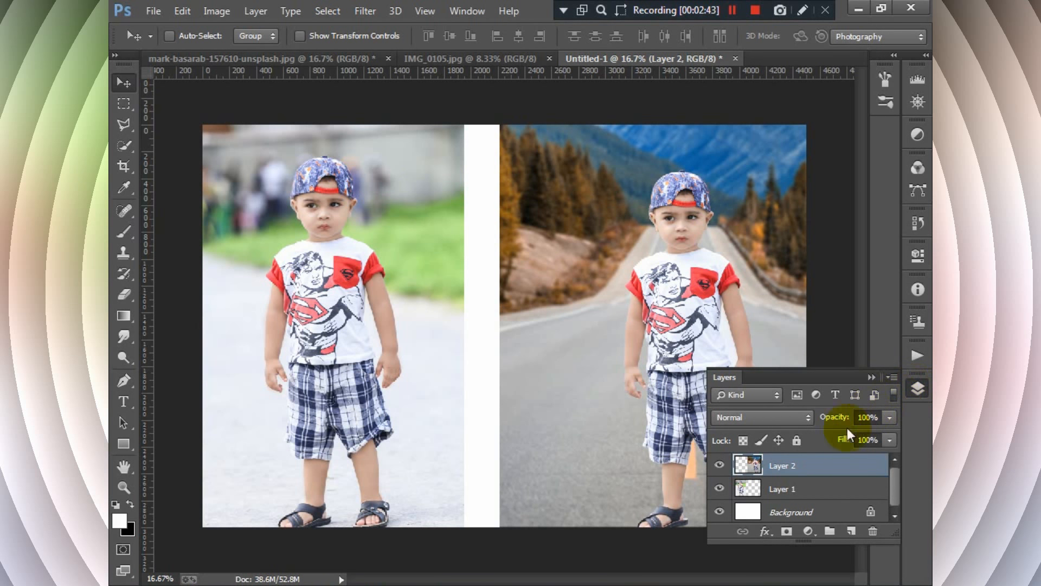
{"action": "left_click", "coordinate": [897, 497]}
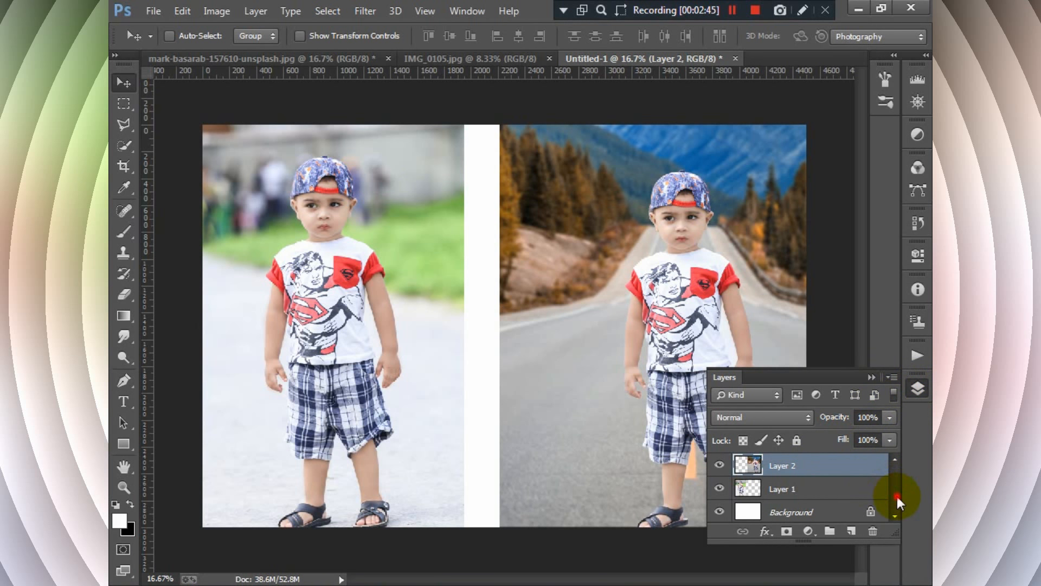
{"action": "left_click", "coordinate": [872, 377]}
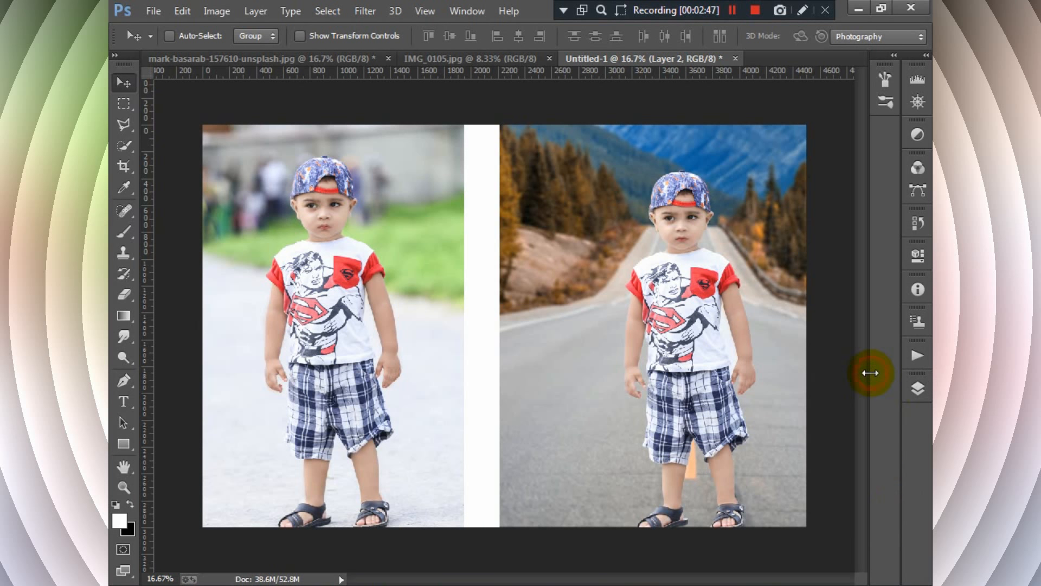
{"action": "key", "text": "a"}
{"action": "left_click", "coordinate": [127, 84]}
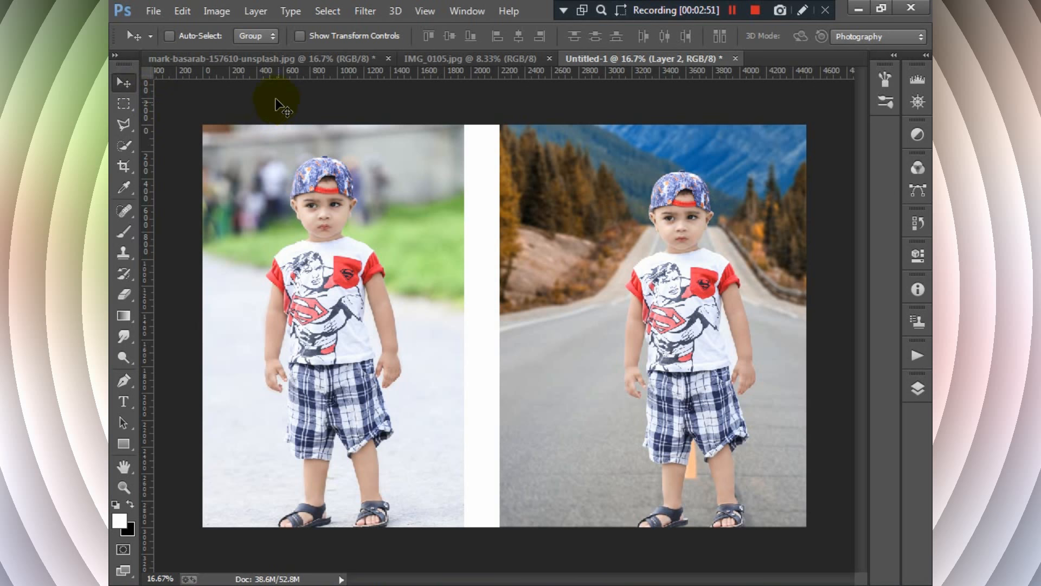
- Create a new 10 × 10 inch white document at 300 pixels/inch and dock its window alongside the other open documents
{"action": "left_click", "coordinate": [155, 11]}
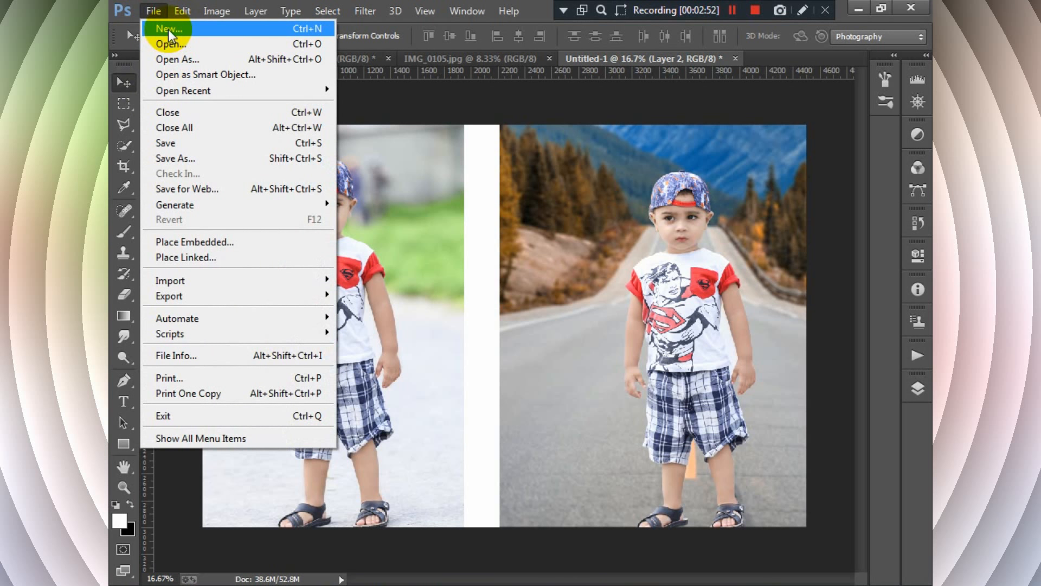
{"action": "left_click", "coordinate": [263, 30]}
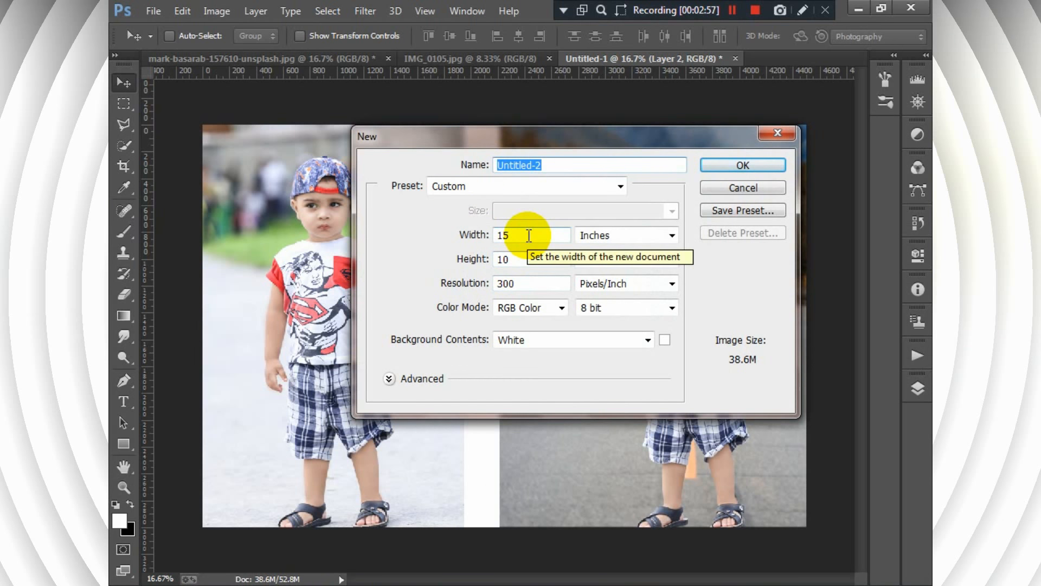
{"action": "left_click", "coordinate": [479, 243]}
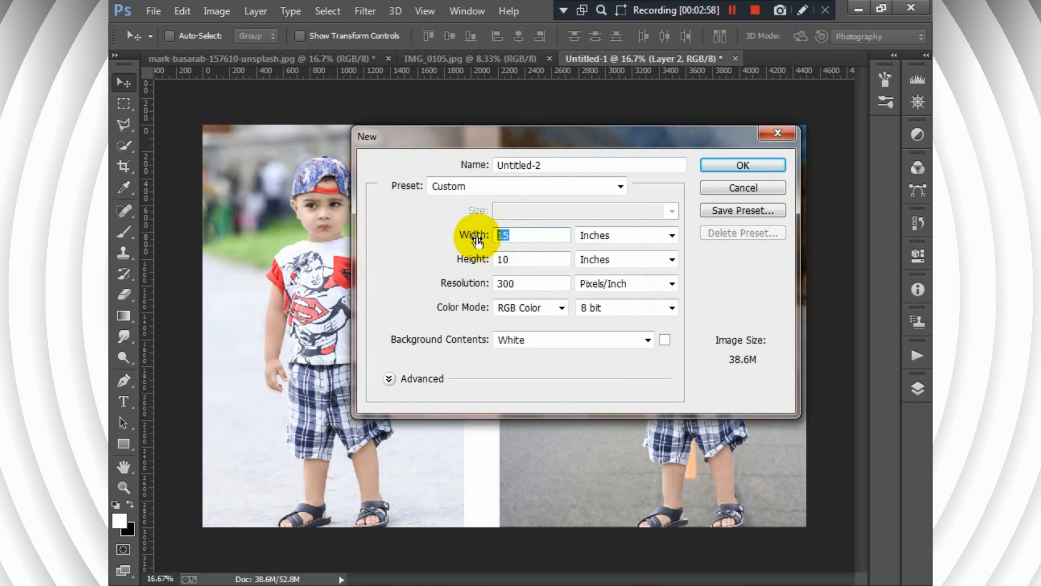
{"action": "type", "text": "10"}
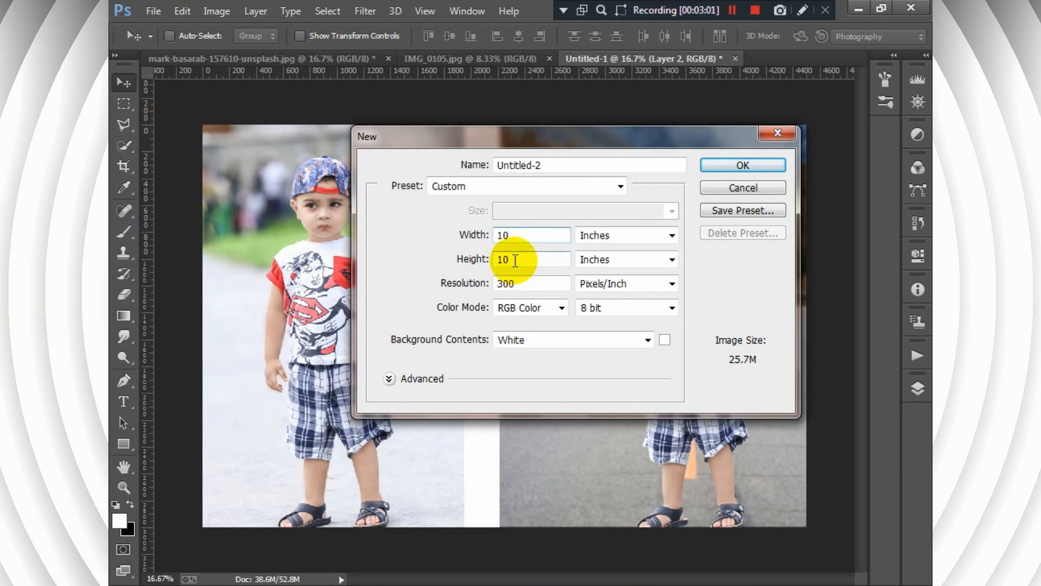
{"action": "left_click", "coordinate": [716, 165]}
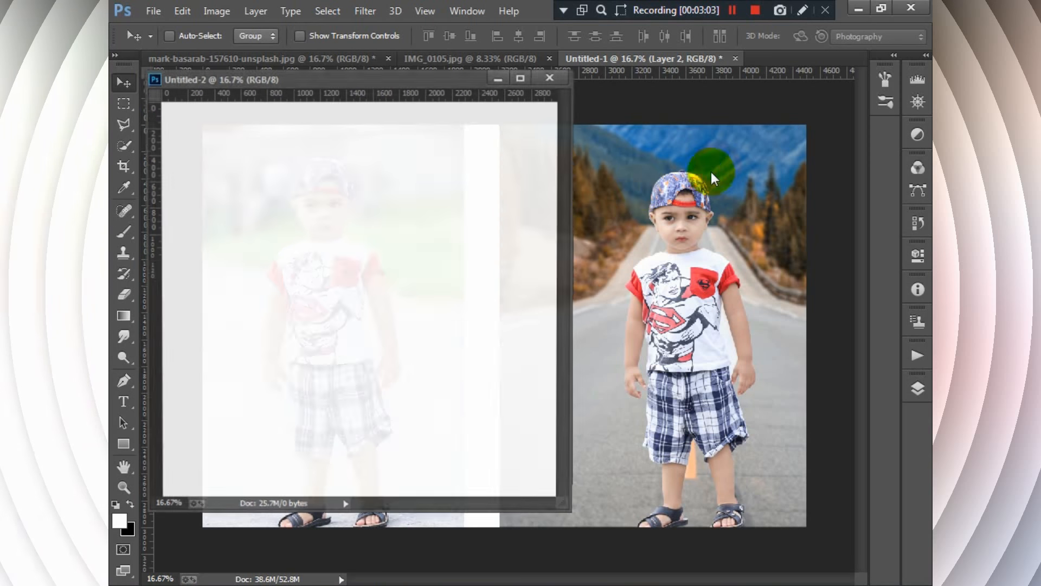
{"action": "left_click_drag", "start_coordinate": [389, 77], "coordinate": [545, 59]}
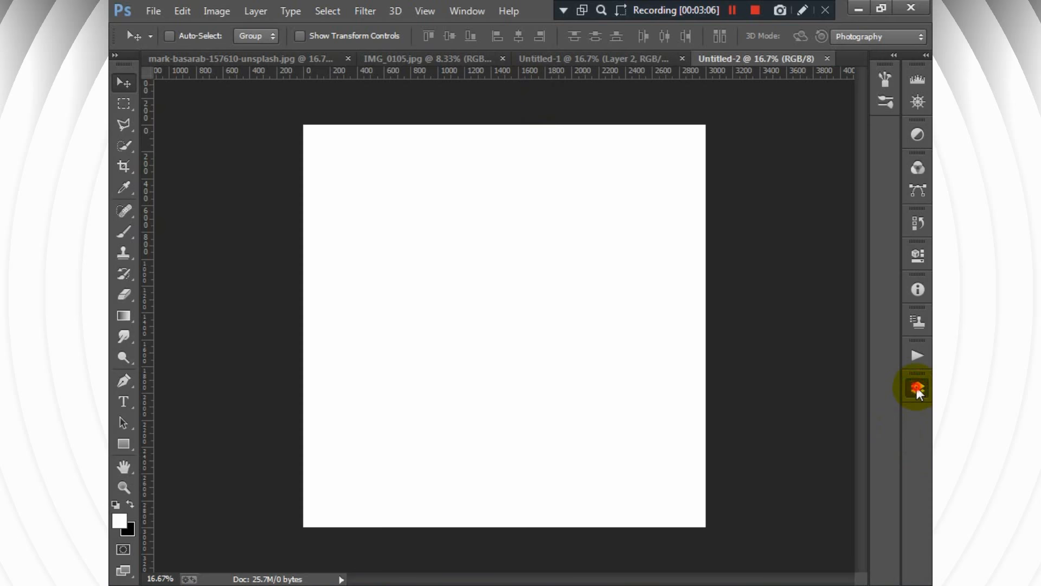
- Unlock the new document's Background so it becomes a regular layer, without applying any layer style
{"action": "left_click", "coordinate": [917, 386]}
{"action": "double_click", "coordinate": [874, 468]}
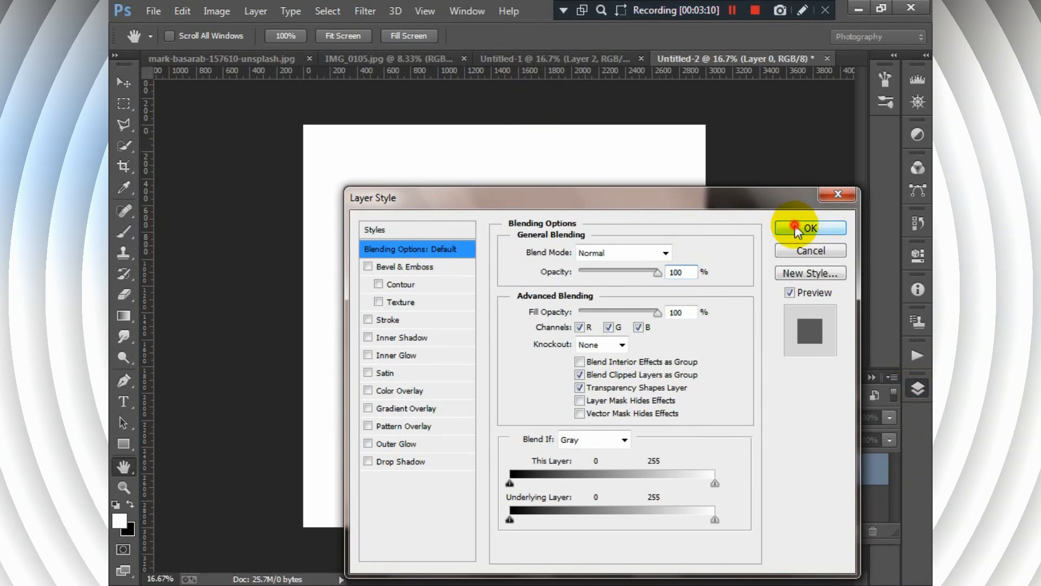
{"action": "left_click", "coordinate": [802, 227]}
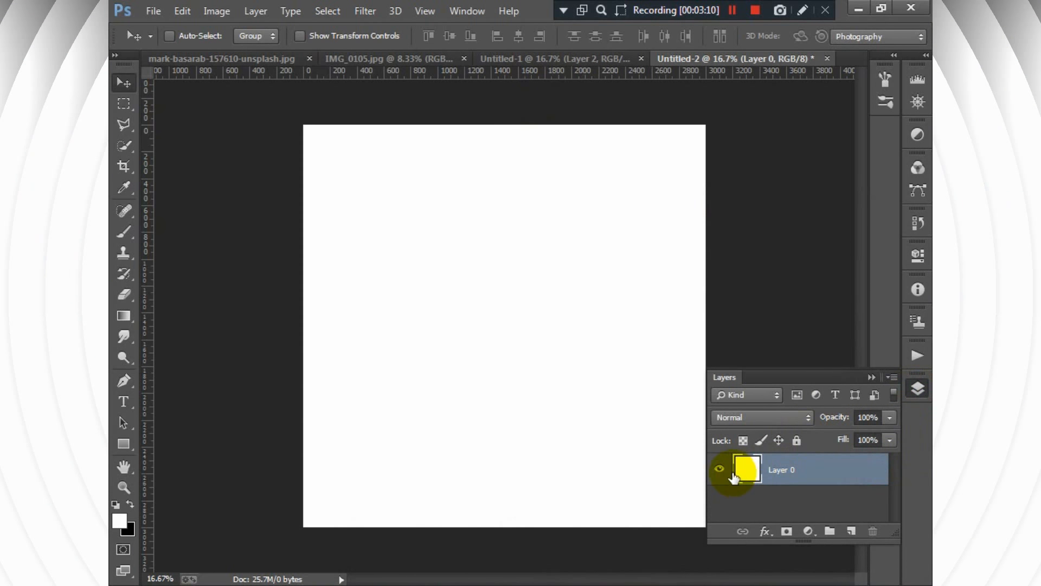
- Set the foreground colour to bright red (f40c17) and fill Layer 0 with it using the Paint Bucket
{"action": "left_click", "coordinate": [121, 521]}
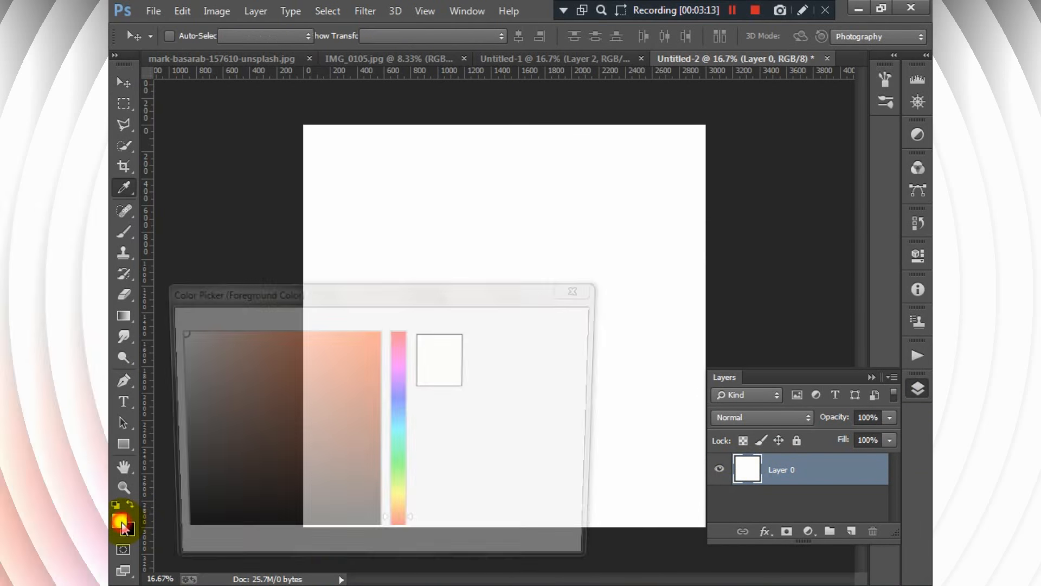
{"action": "left_click", "coordinate": [400, 333]}
{"action": "left_click", "coordinate": [370, 339]}
{"action": "left_click", "coordinate": [534, 324]}
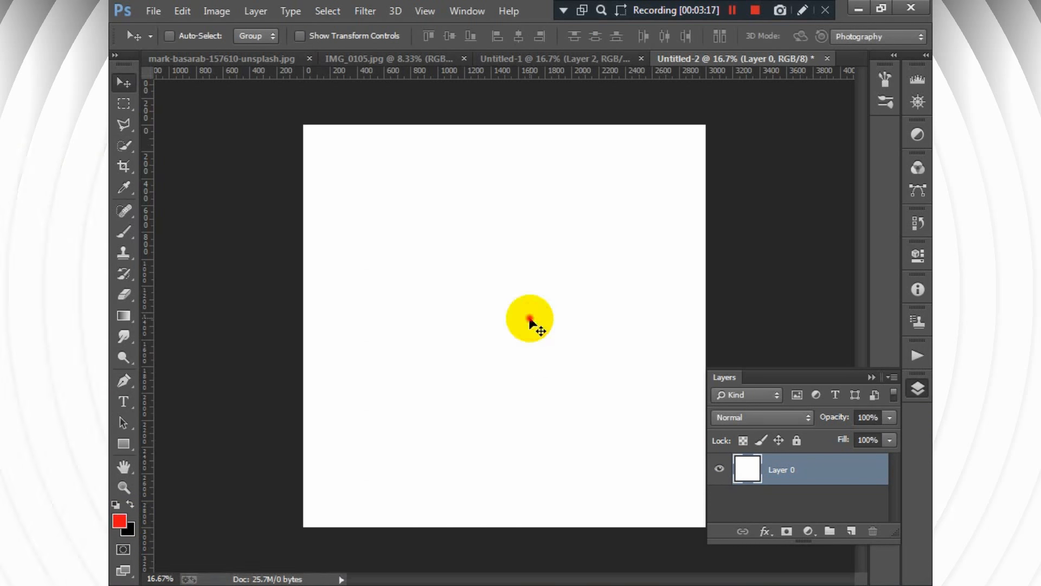
{"action": "left_click_drag", "start_coordinate": [128, 322], "coordinate": [187, 331]}
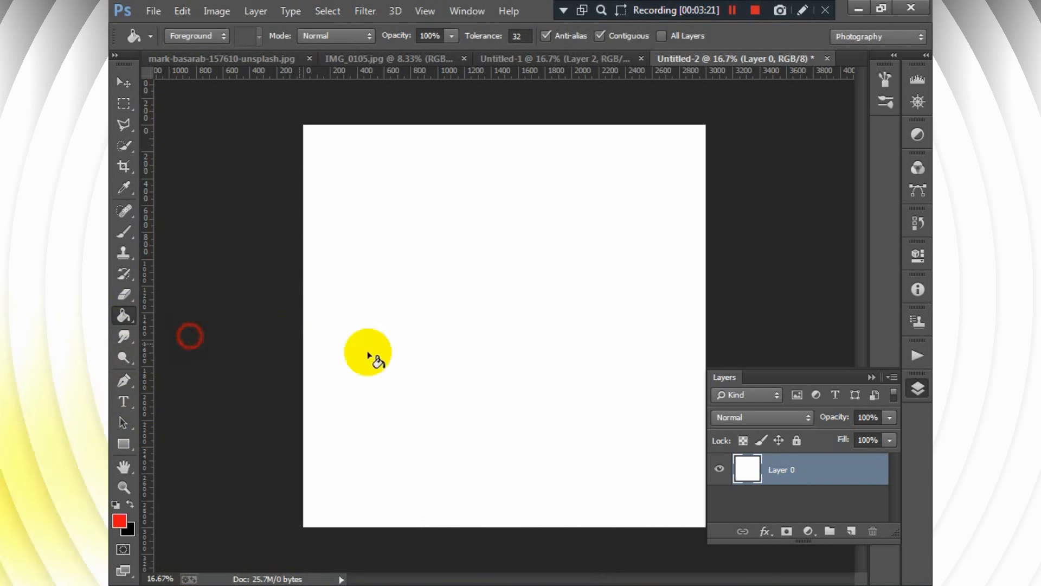
{"action": "left_click", "coordinate": [486, 347]}
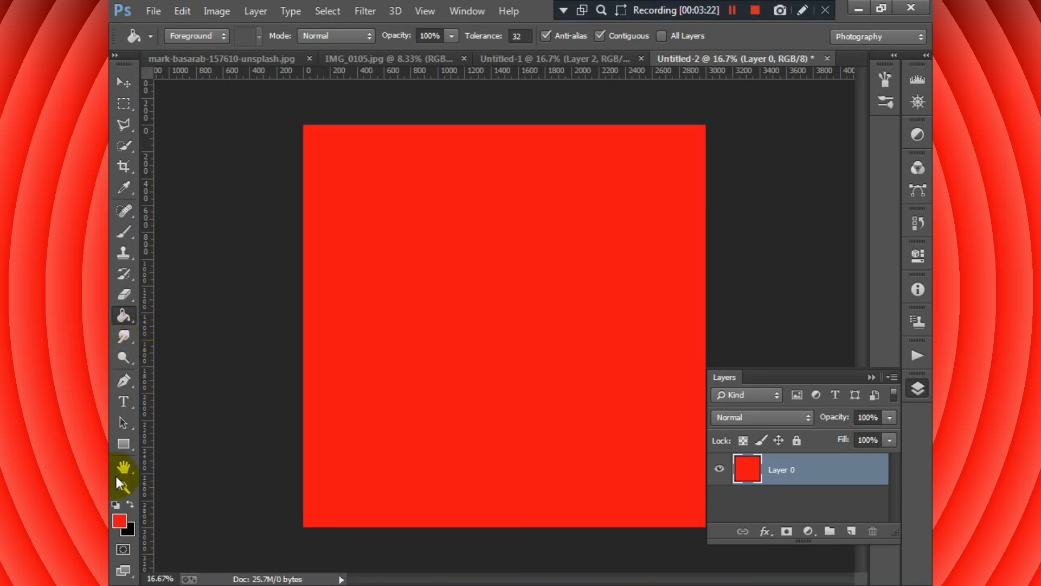
- Set the foreground colour back to white, switch to the Move tool and collapse the layer list
{"action": "left_click", "coordinate": [120, 520]}
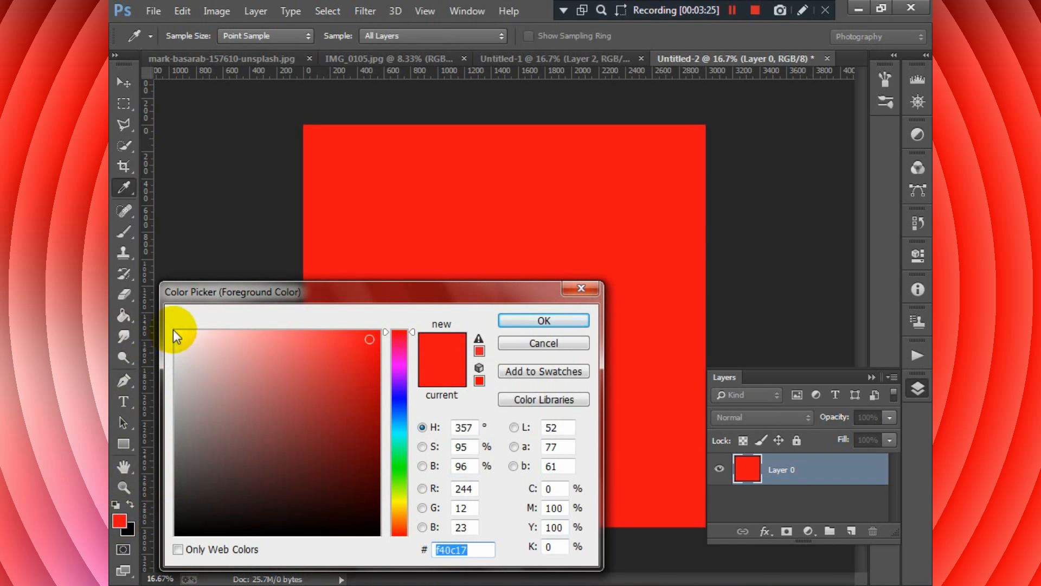
{"action": "left_click", "coordinate": [174, 331]}
{"action": "left_click", "coordinate": [518, 320]}
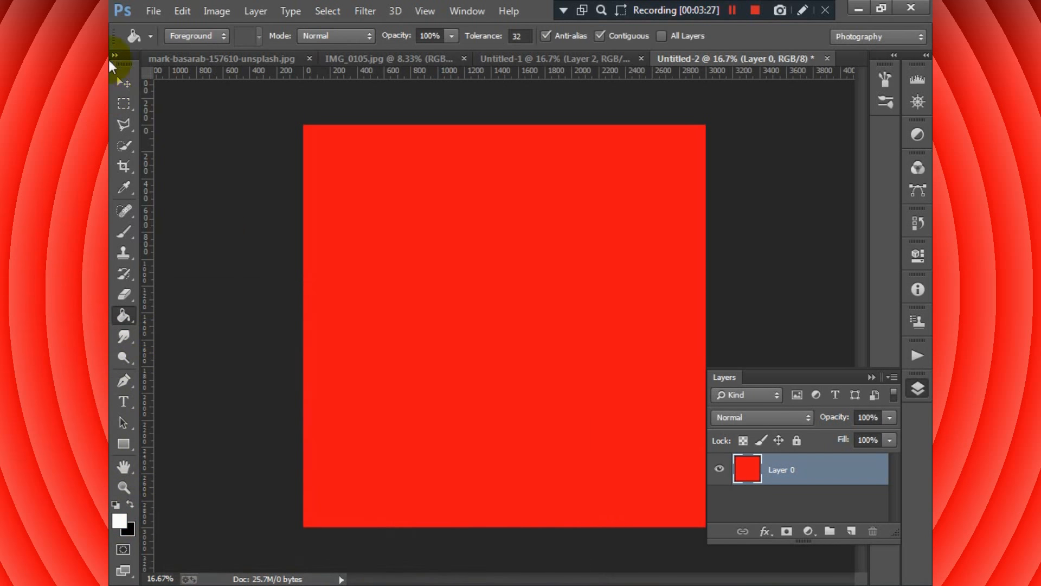
{"action": "left_click", "coordinate": [124, 82]}
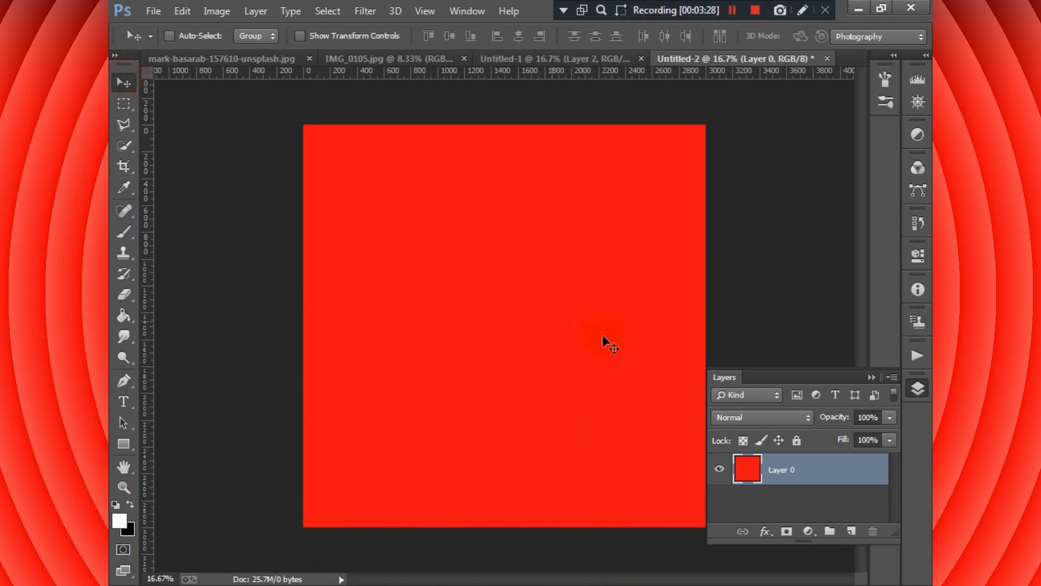
{"action": "left_click", "coordinate": [872, 377]}
- Start a text line near the red canvas's upper-left corner and set the text colour to black (000000)
{"action": "left_click", "coordinate": [129, 405]}
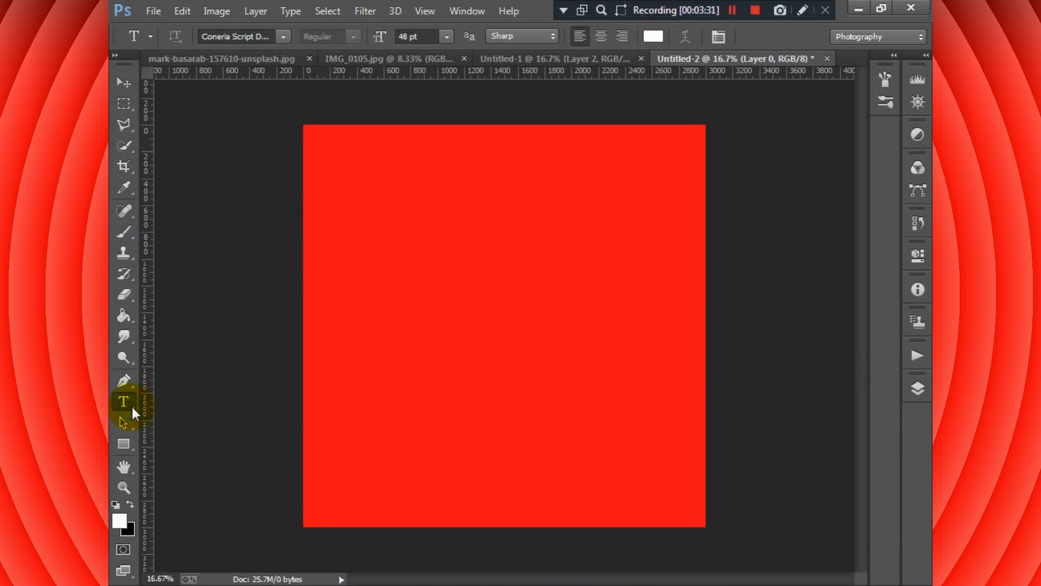
{"action": "left_click", "coordinate": [346, 162]}
{"action": "left_click", "coordinate": [654, 36]}
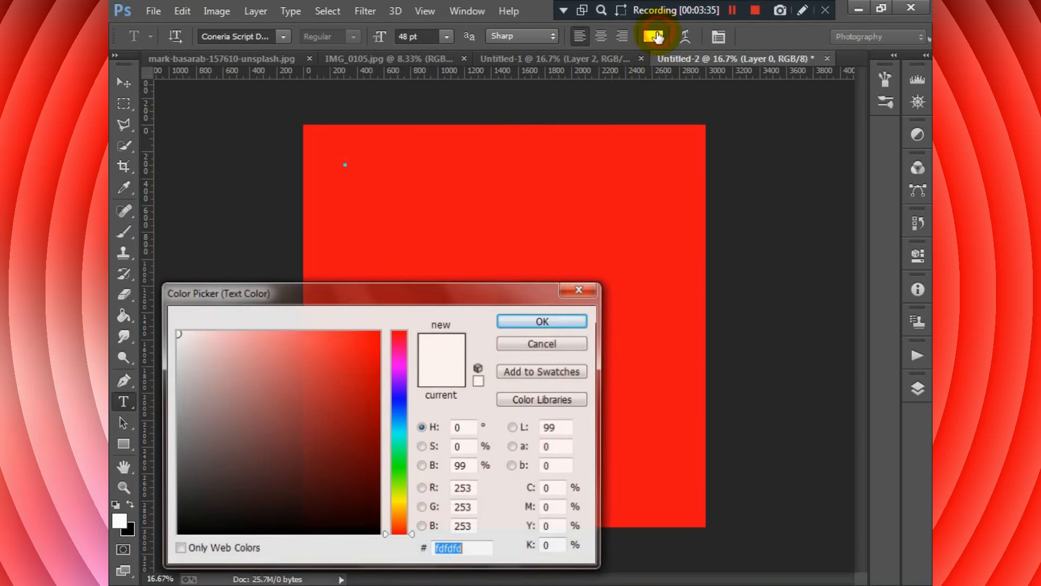
{"action": "left_click", "coordinate": [178, 535]}
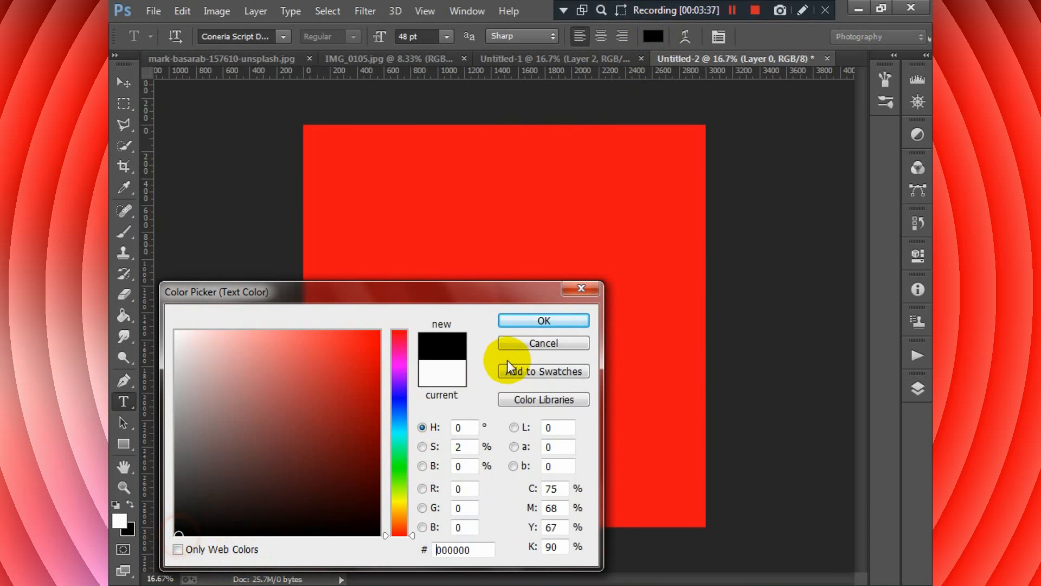
{"action": "left_click", "coordinate": [537, 320]}
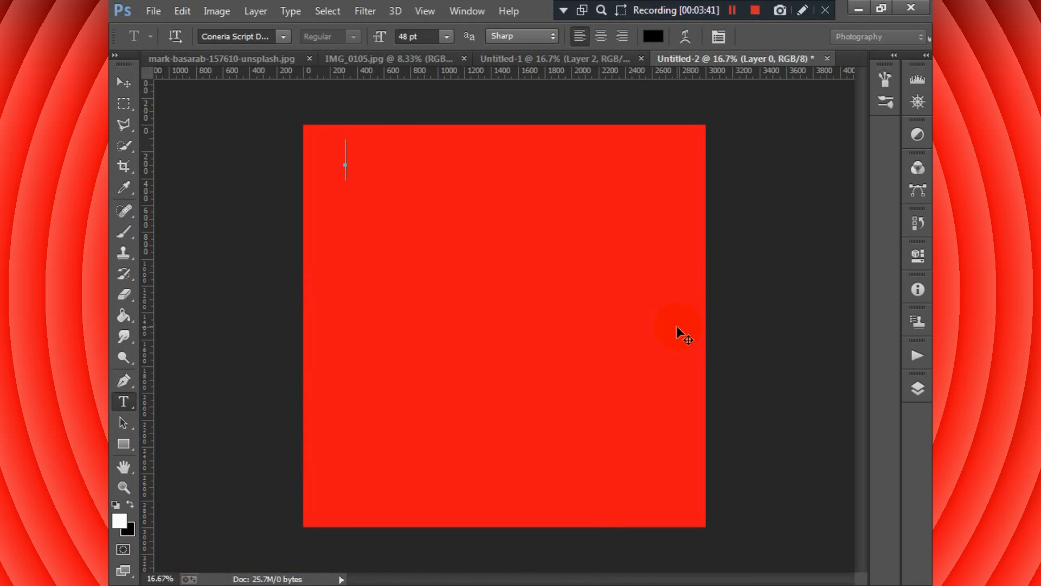
{"action": "type", "text": "How "}
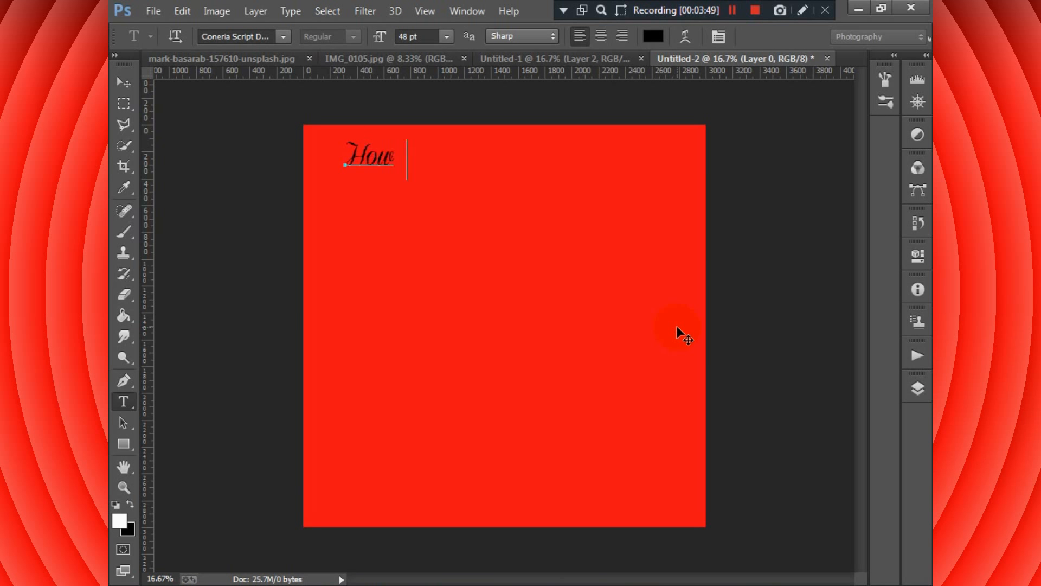
{"action": "type", "text": "to"}
{"action": "key", "text": "BackSpace"}
{"action": "key", "text": "BackSpace"}
{"action": "key", "text": "BackSpace"}
{"action": "key", "text": "BackSpace"}
{"action": "key", "text": "BackSpace"}
{"action": "key", "text": "BackSpace"}
{"action": "key", "text": "BackSpace"}
- Change the font of the open text line to Airstrike
{"action": "left_click", "coordinate": [283, 37]}
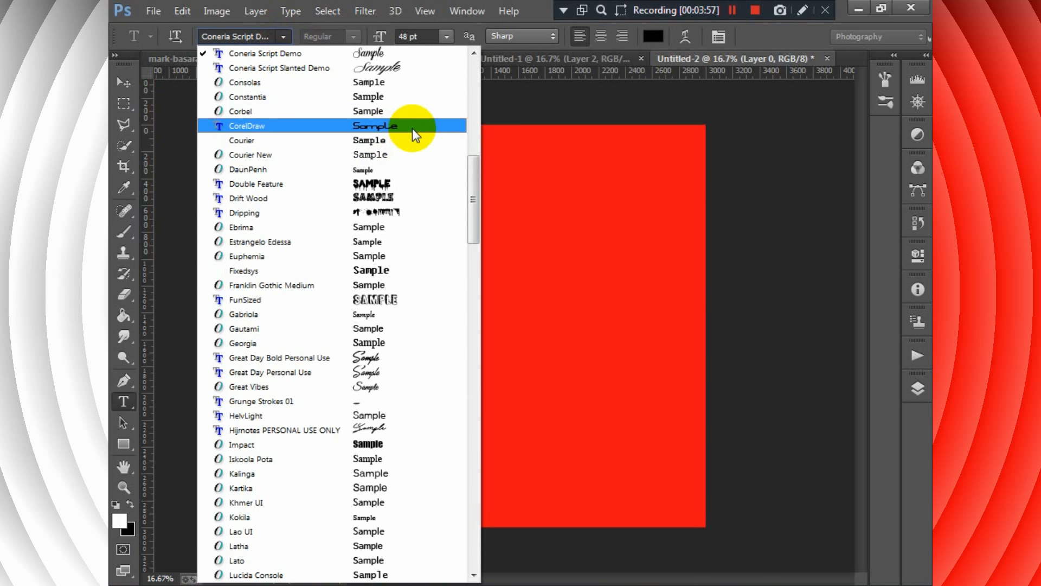
{"action": "left_click_drag", "start_coordinate": [478, 203], "coordinate": [482, 103]}
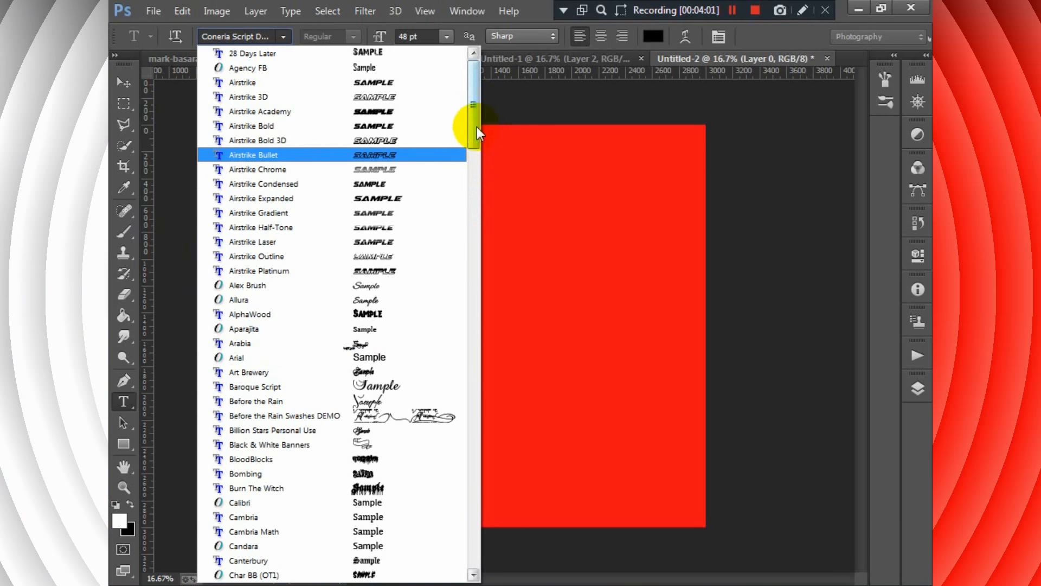
{"action": "left_click", "coordinate": [420, 83]}
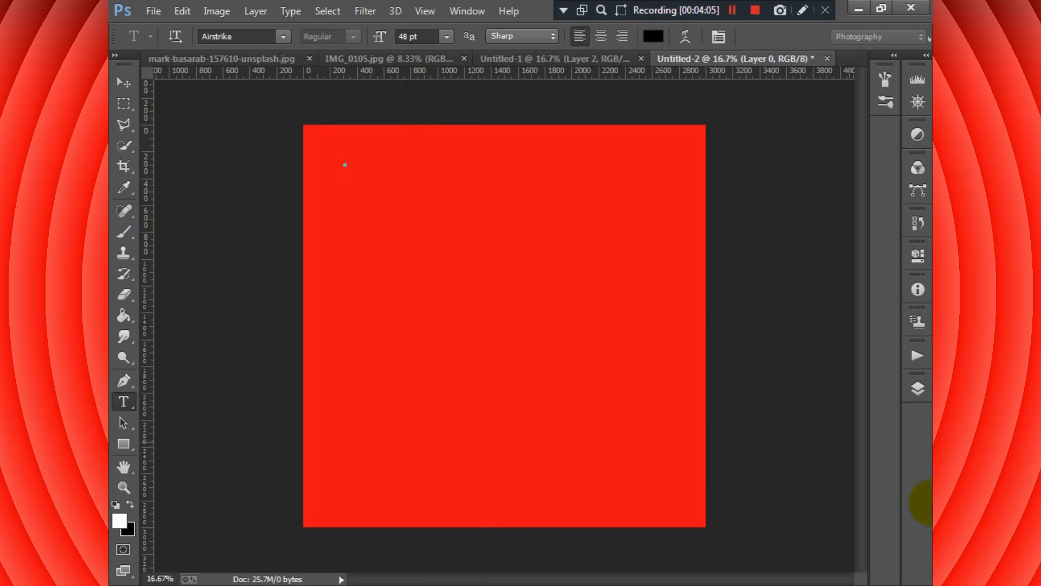
{"action": "left_click", "coordinate": [909, 387]}
{"action": "left_click", "coordinate": [869, 376]}
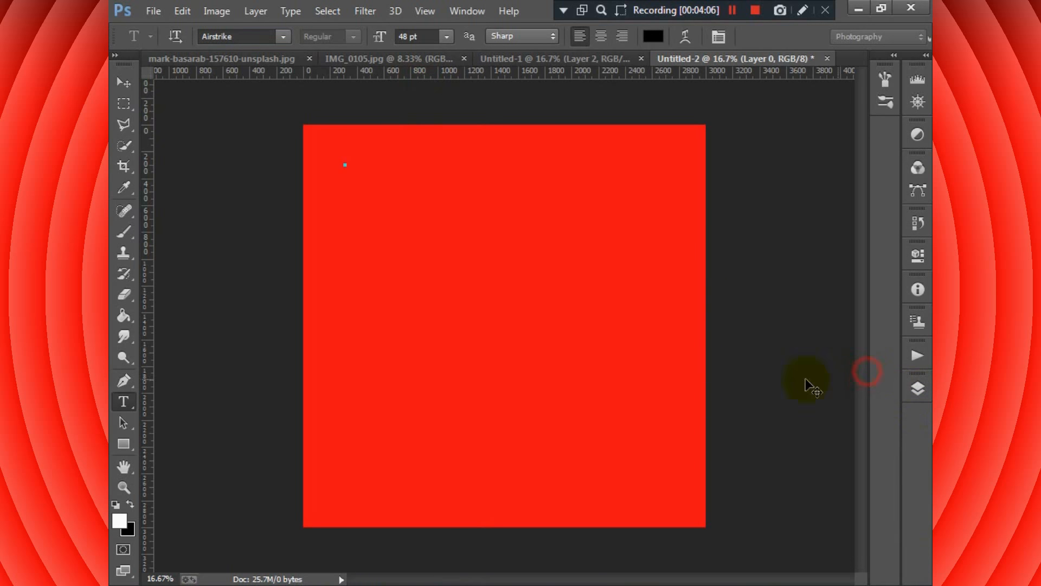
- Enter the text "HOW TO CHANGE PHOTO BACKGROUND" in capitals on the open text line
{"action": "type", "text": "H"}
{"action": "key", "text": "BackSpace"}
{"action": "type", "text": "HOW TO CHANGE"}
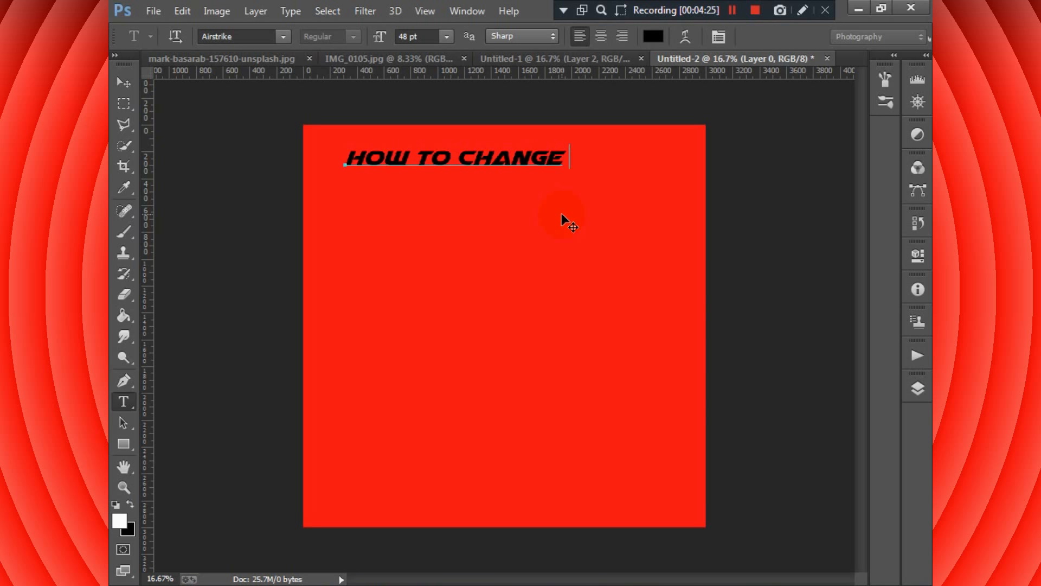
{"action": "type", "text": "PHOTO BACKGROU"}
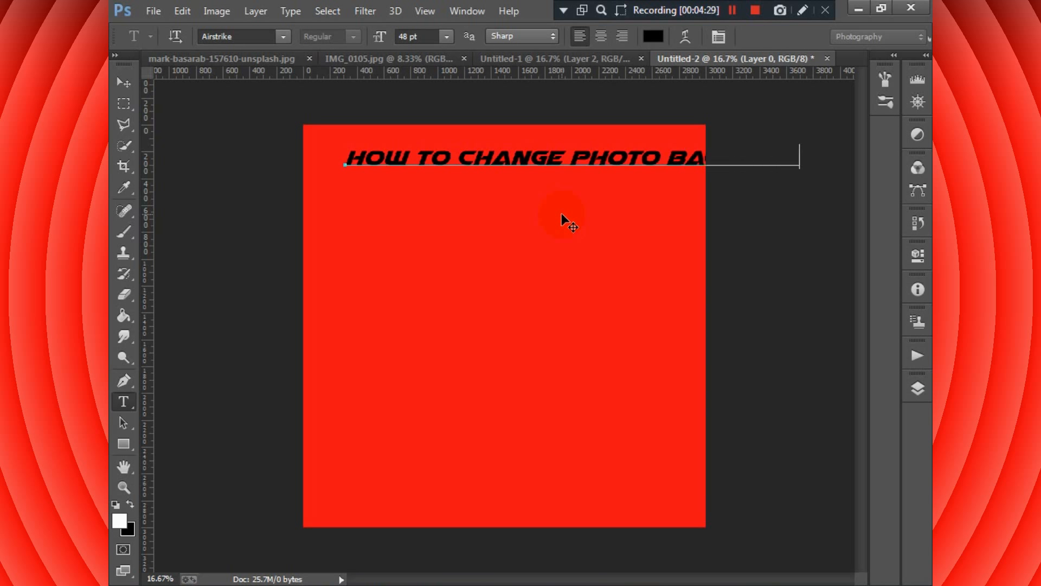
{"action": "type", "text": "N"}
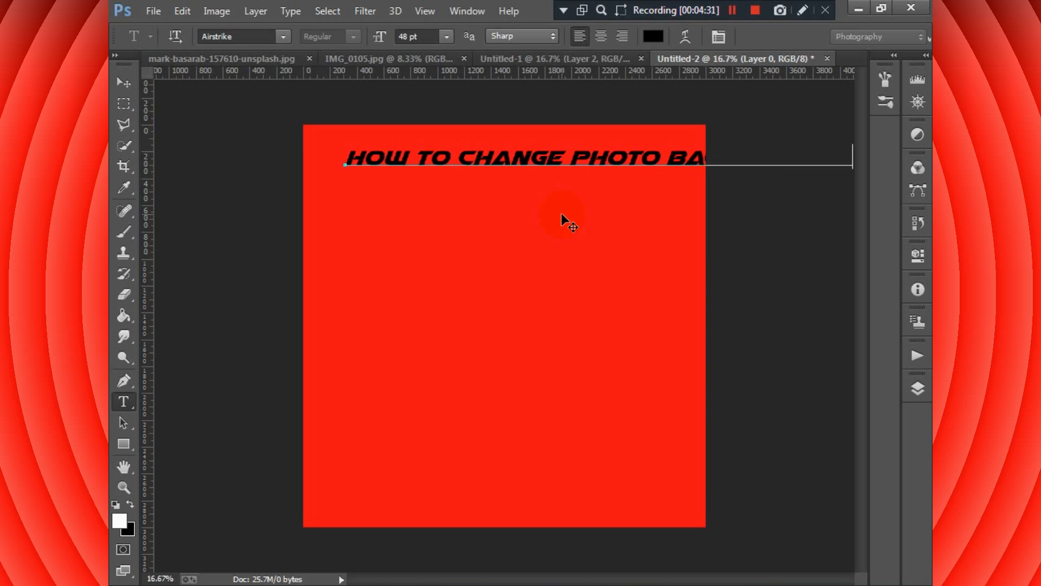
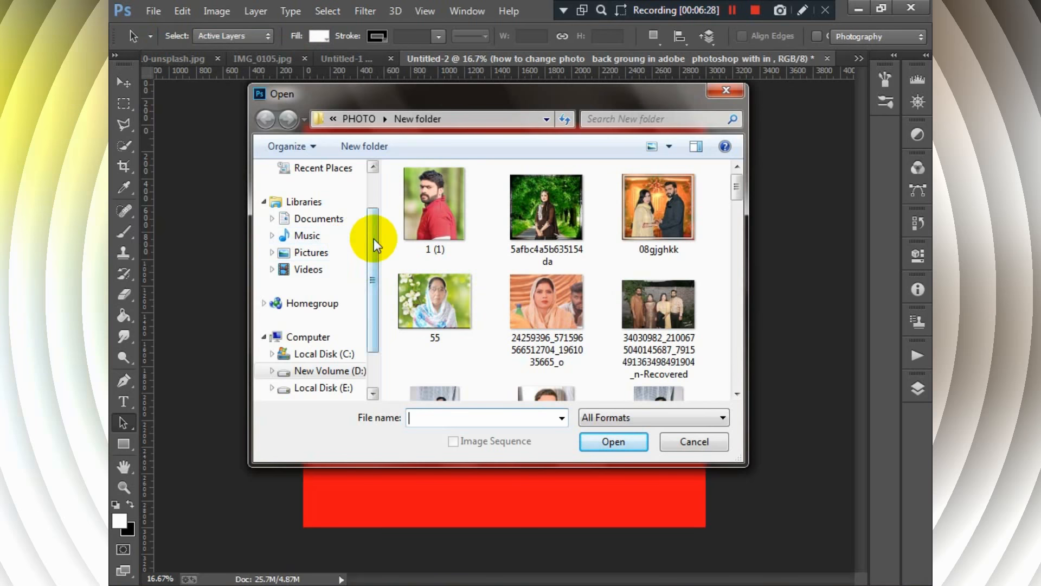
- Open AK Logo.png from the EDIT PICS folder under the PHOTO folder on drive D
{"action": "left_click", "coordinate": [323, 320]}
{"action": "left_click", "coordinate": [568, 333]}
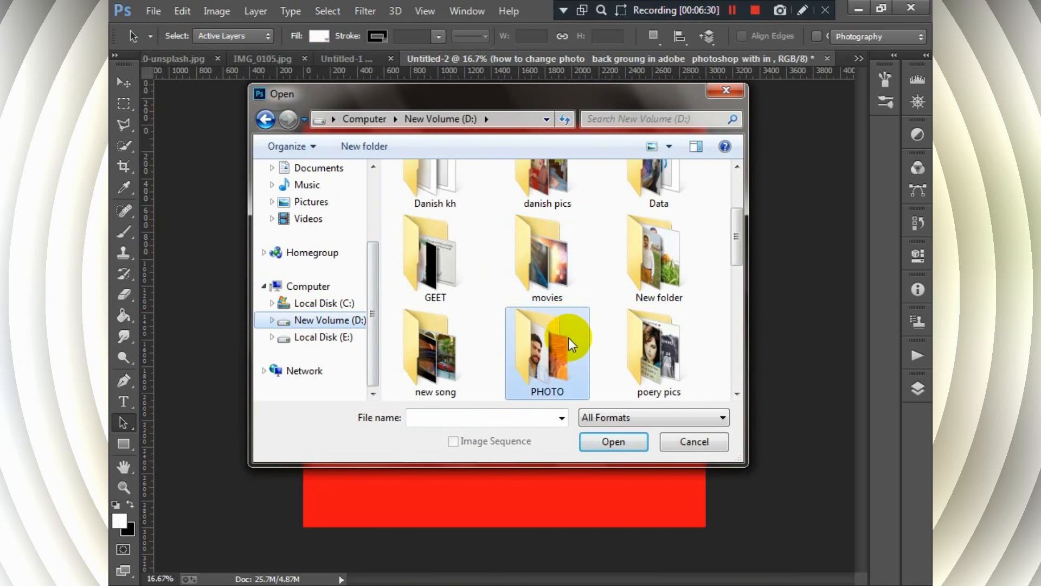
{"action": "double_click", "coordinate": [569, 353]}
{"action": "left_click", "coordinate": [459, 229]}
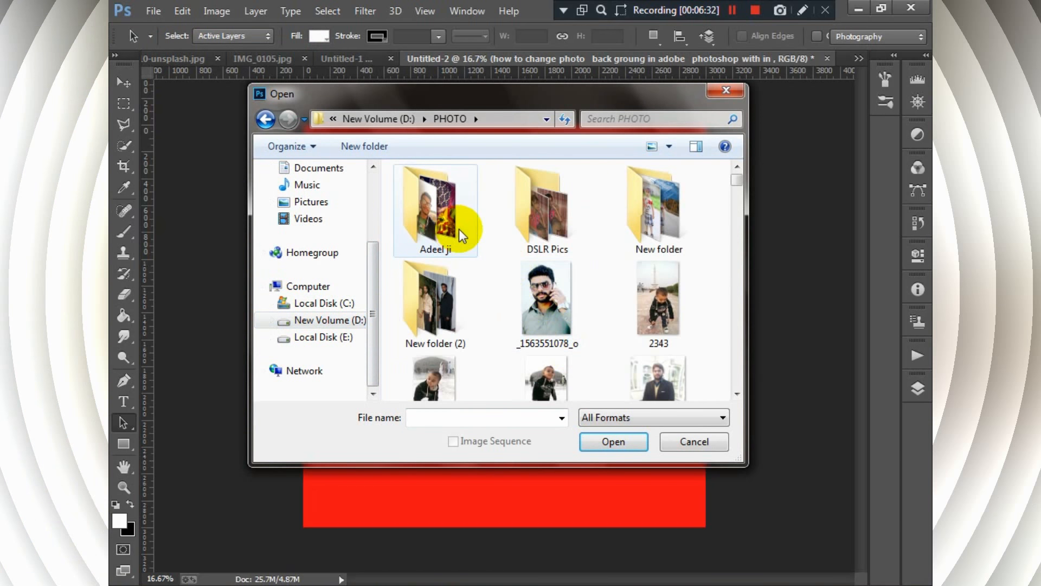
{"action": "double_click", "coordinate": [419, 222]}
{"action": "double_click", "coordinate": [559, 230]}
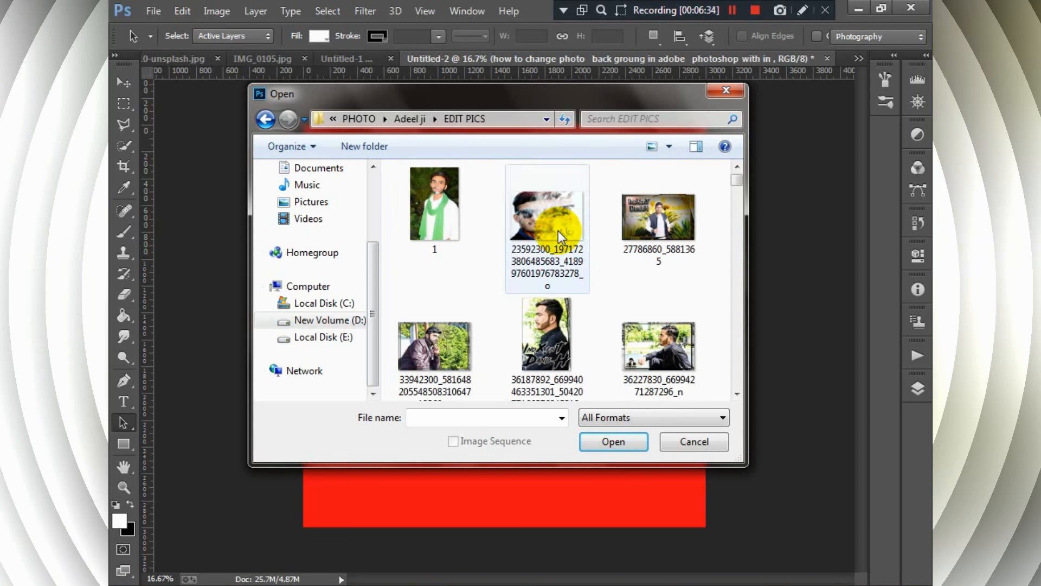
{"action": "left_click_drag", "start_coordinate": [736, 180], "coordinate": [737, 199]}
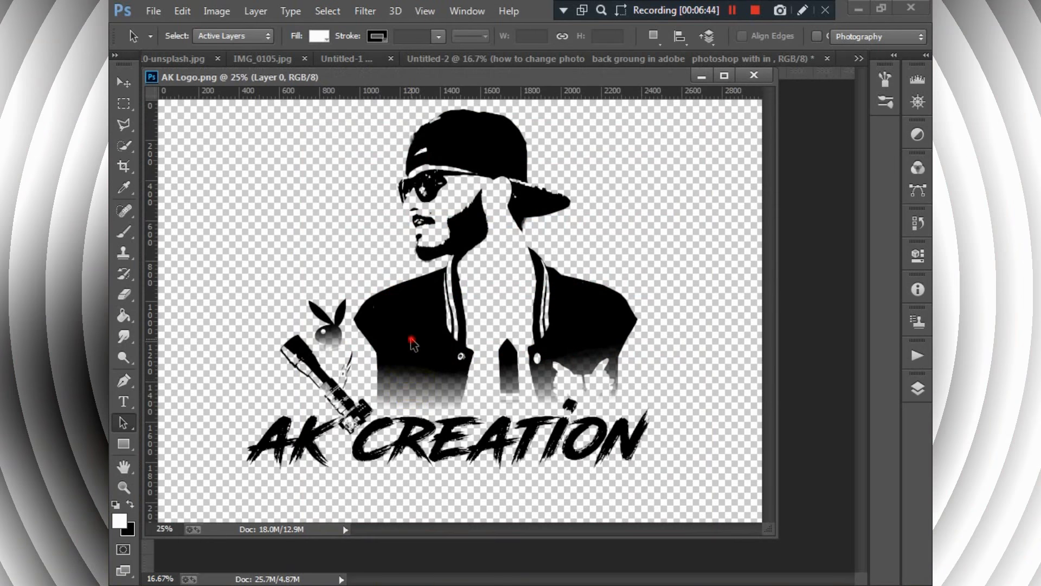
- Copy the AK CREATION logo onto the red title canvas and close AK Logo.png
{"action": "left_click_drag", "start_coordinate": [410, 339], "coordinate": [428, 365]}
{"action": "left_click", "coordinate": [123, 83]}
{"action": "left_click", "coordinate": [430, 293]}
{"action": "left_click_drag", "start_coordinate": [433, 311], "coordinate": [480, 570]}
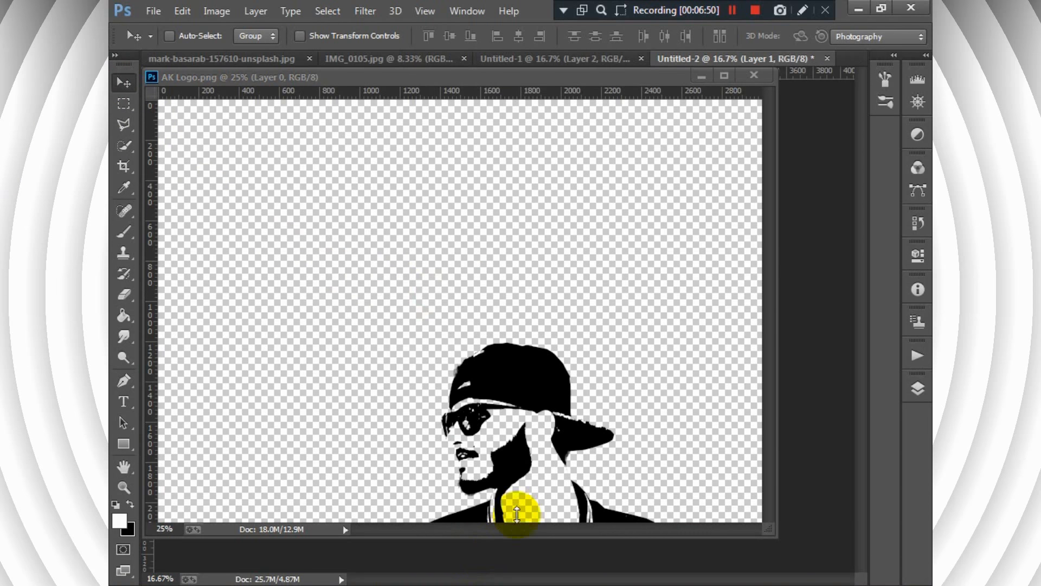
{"action": "left_click", "coordinate": [754, 77]}
- Scale the copied logo down proportionally and place it below the last text line, near the canvas's lower edge
{"action": "left_click_drag", "start_coordinate": [491, 521], "coordinate": [482, 367]}
{"action": "key", "text": "ctrl+t"}
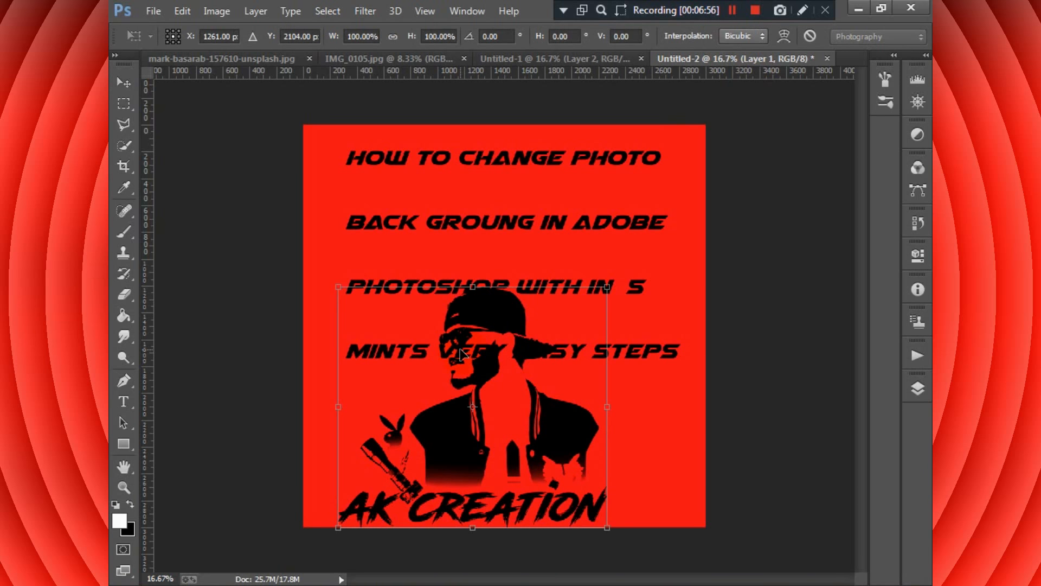
{"action": "left_click_drag", "start_coordinate": [608, 285], "coordinate": [561, 324]}
{"action": "mouse_move", "coordinate": [525, 418]}
{"action": "left_mouse_down"}
{"action": "mouse_move", "coordinate": [537, 447]}
{"action": "mouse_move", "coordinate": [536, 434]}
{"action": "left_mouse_up"}
{"action": "key", "text": "Return"}
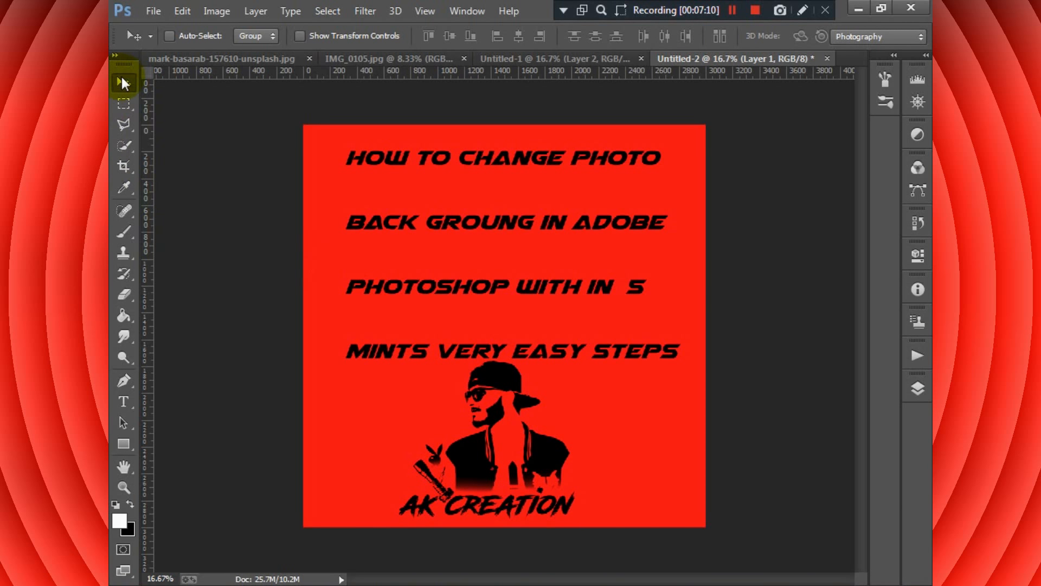
- Merge the logo, text and red background into one layer with Merge Visible
{"action": "left_click", "coordinate": [918, 387]}
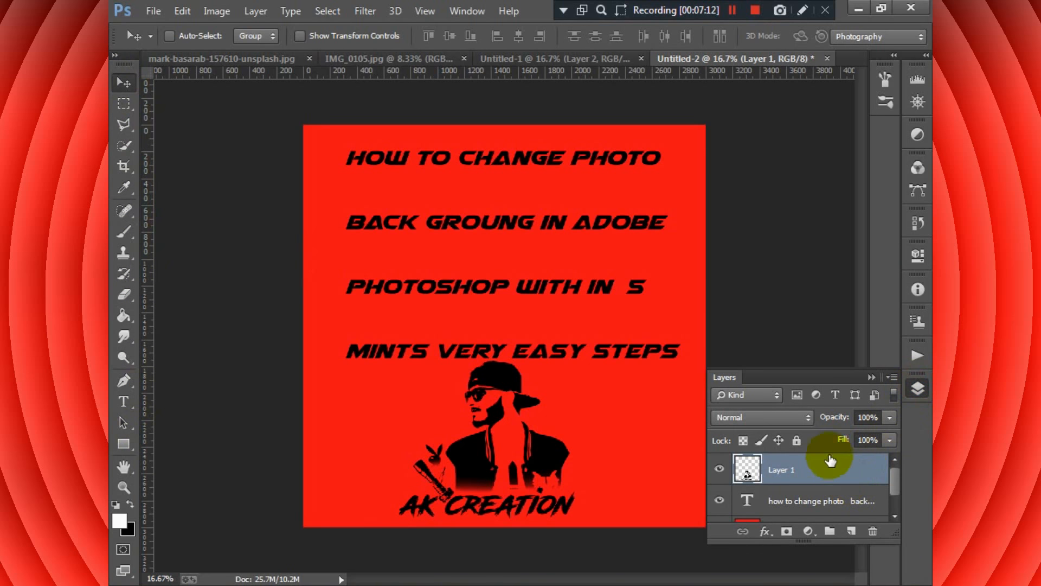
{"action": "left_click", "coordinate": [828, 473], "text": "ctrl"}
{"action": "left_click", "coordinate": [826, 498], "text": "ctrl"}
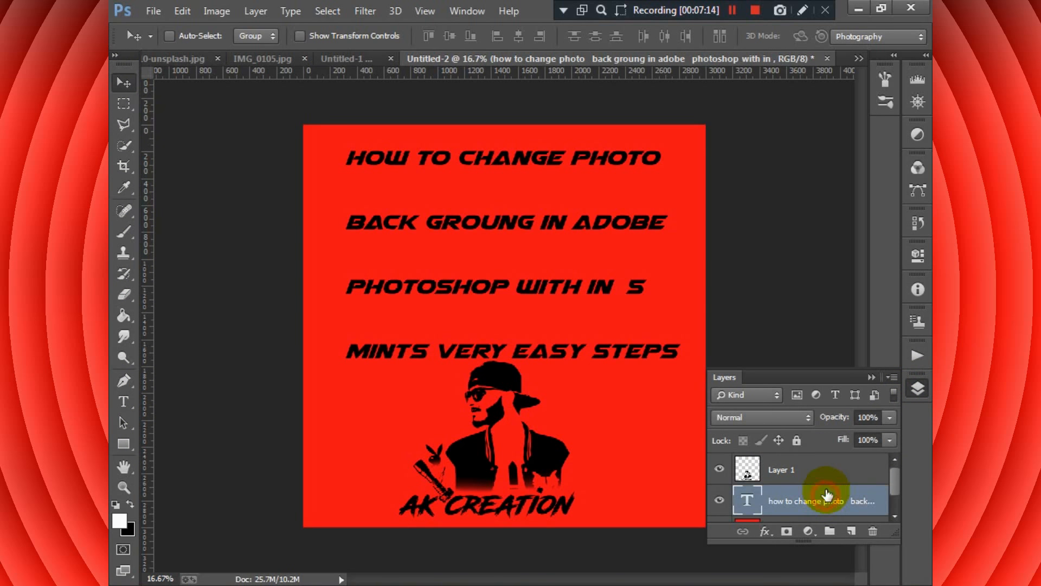
{"action": "left_click", "coordinate": [827, 470], "text": "ctrl"}
{"action": "left_click_drag", "start_coordinate": [894, 483], "coordinate": [894, 496]}
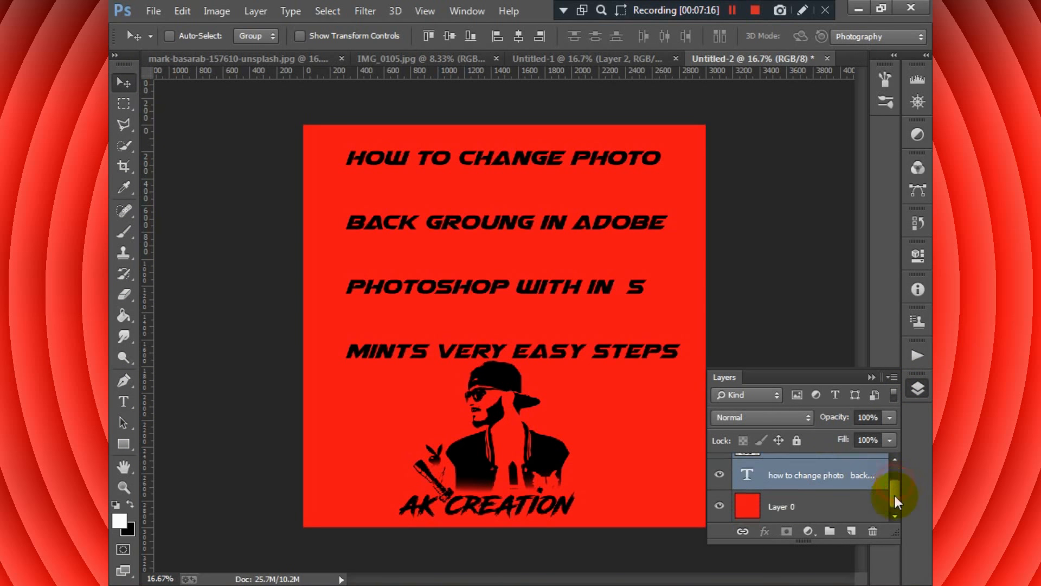
{"action": "right_click", "coordinate": [853, 474]}
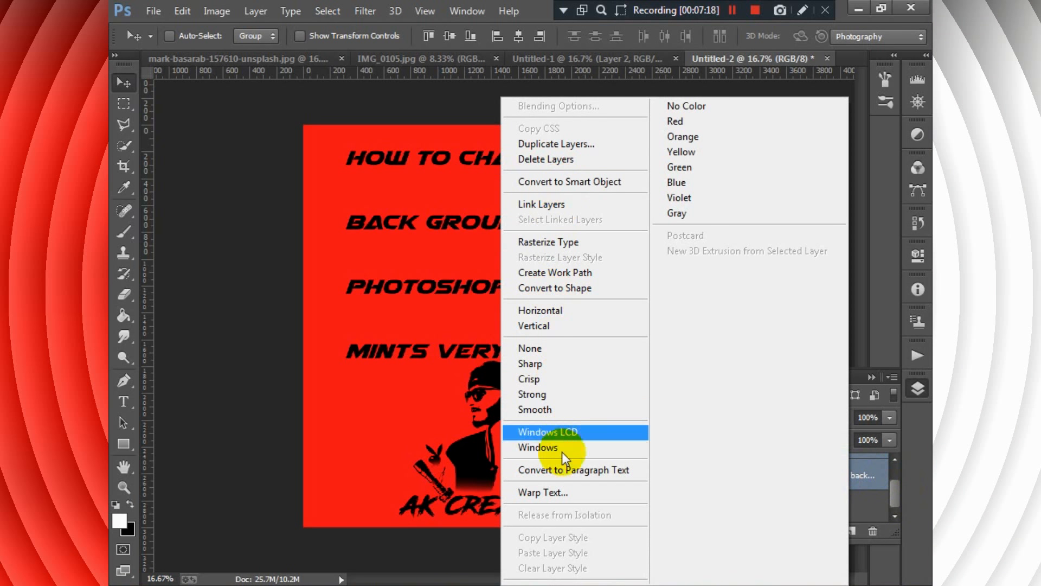
{"action": "left_click", "coordinate": [866, 465]}
{"action": "left_click_drag", "start_coordinate": [894, 492], "coordinate": [895, 477]}
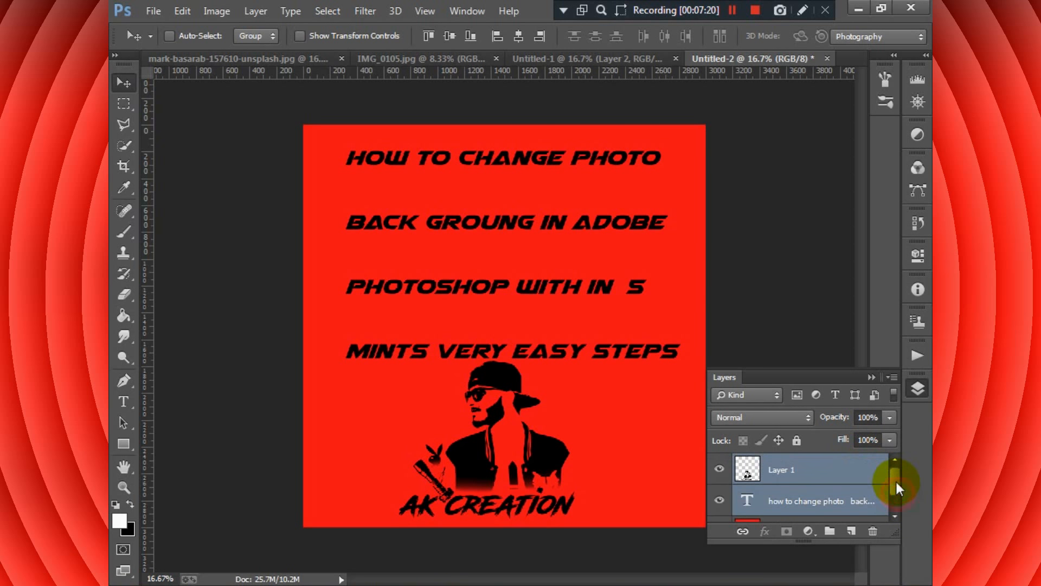
{"action": "left_click", "coordinate": [803, 470]}
{"action": "right_click", "coordinate": [806, 467]}
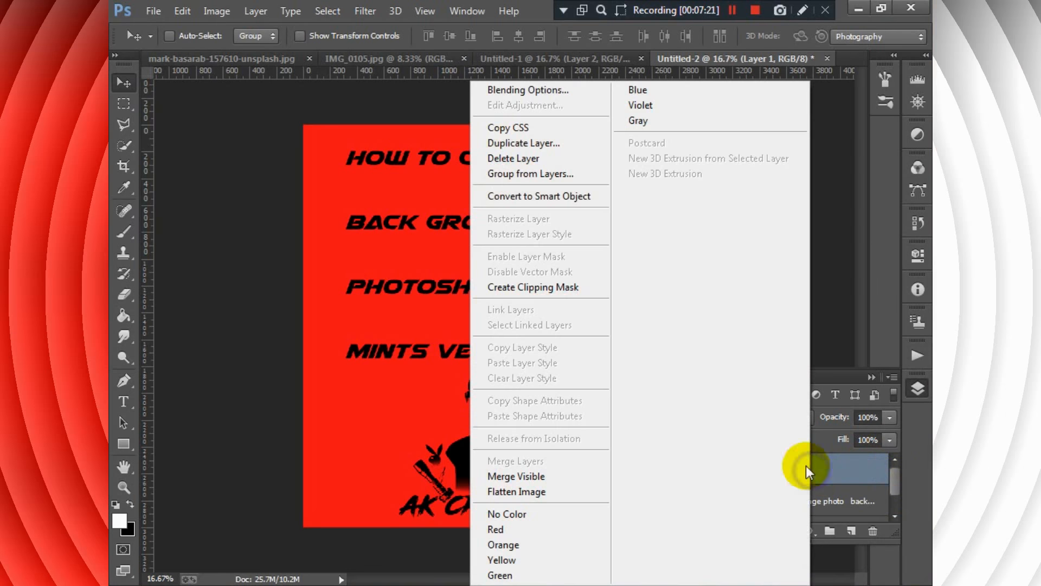
{"action": "left_click", "coordinate": [558, 476]}
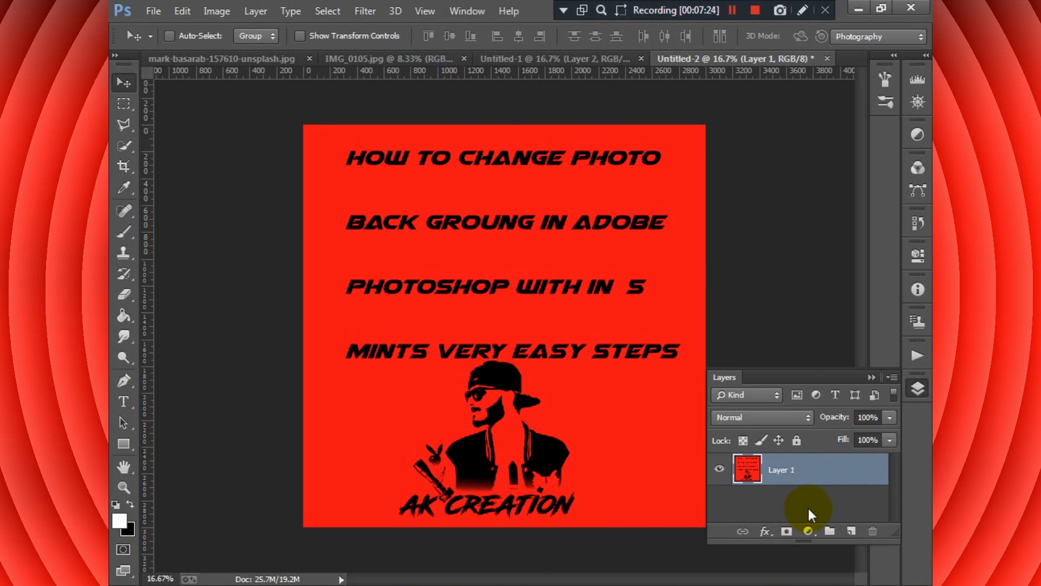
- Open the merged layer's style settings and enable Stroke instead of Bevel & Emboss
{"action": "left_click", "coordinate": [764, 529]}
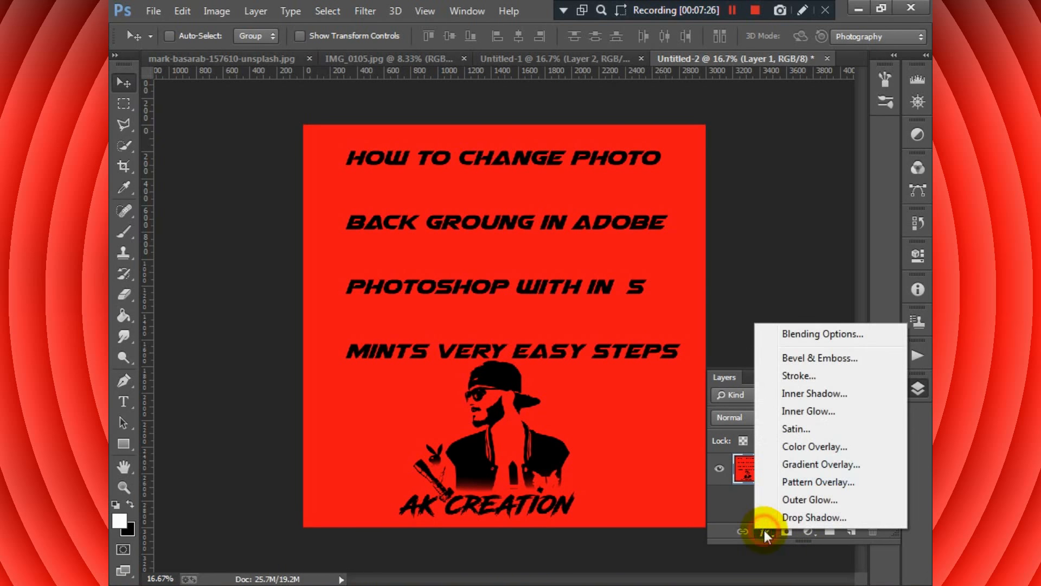
{"action": "left_click", "coordinate": [813, 358]}
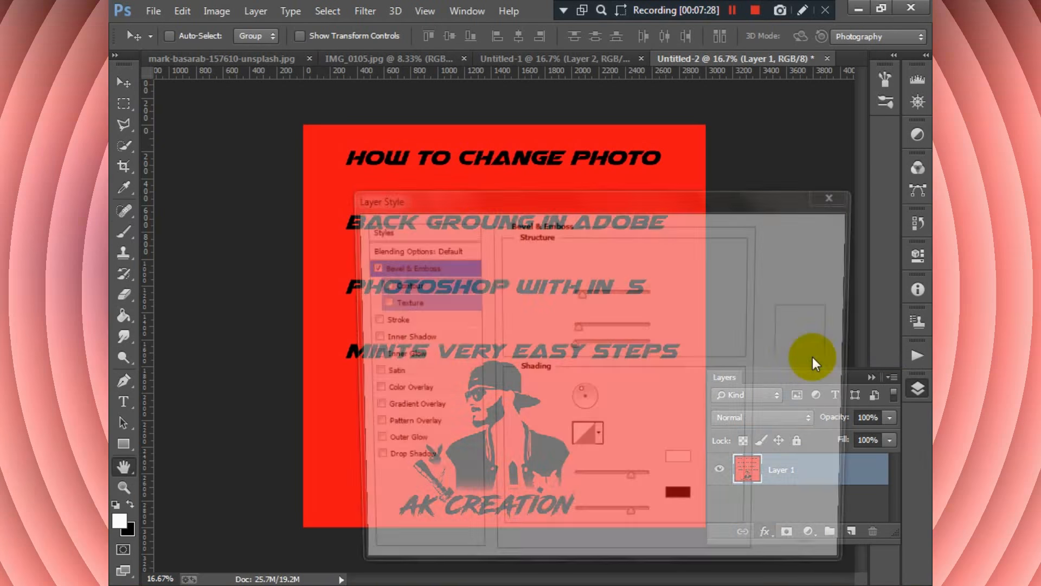
{"action": "left_click", "coordinate": [369, 267]}
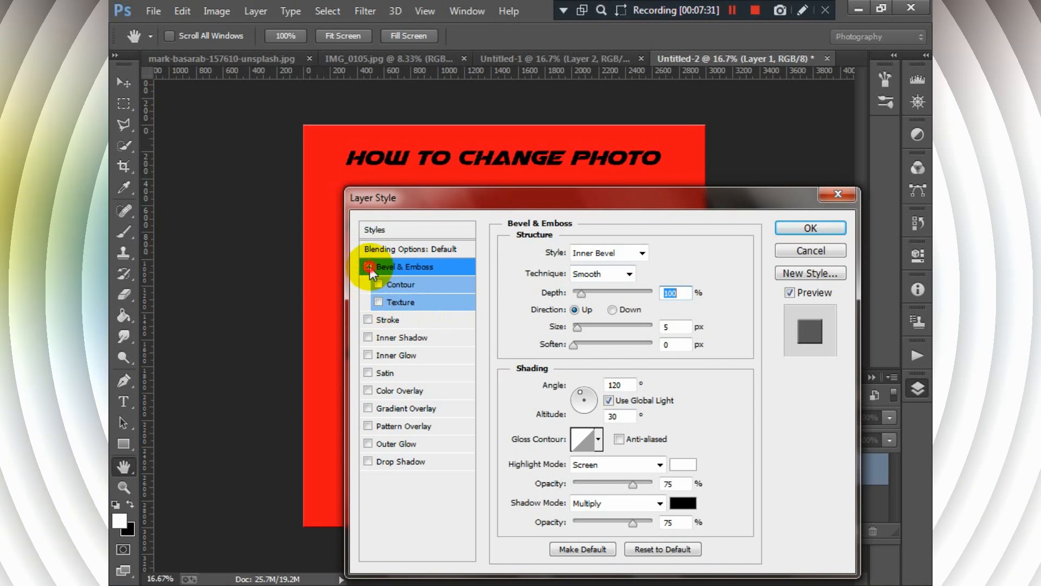
{"action": "left_click", "coordinate": [368, 320]}
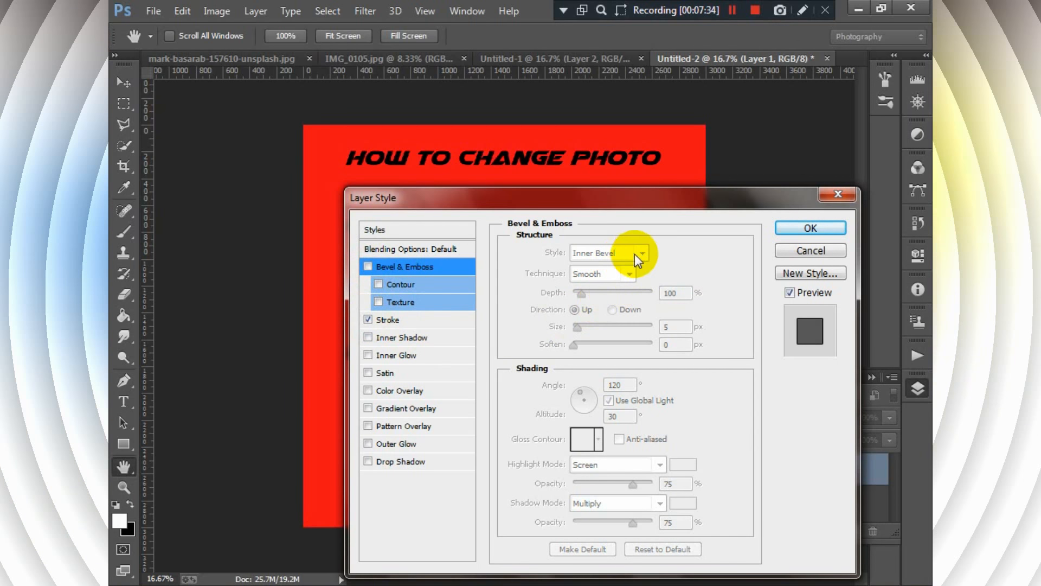
{"action": "left_click", "coordinate": [440, 324]}
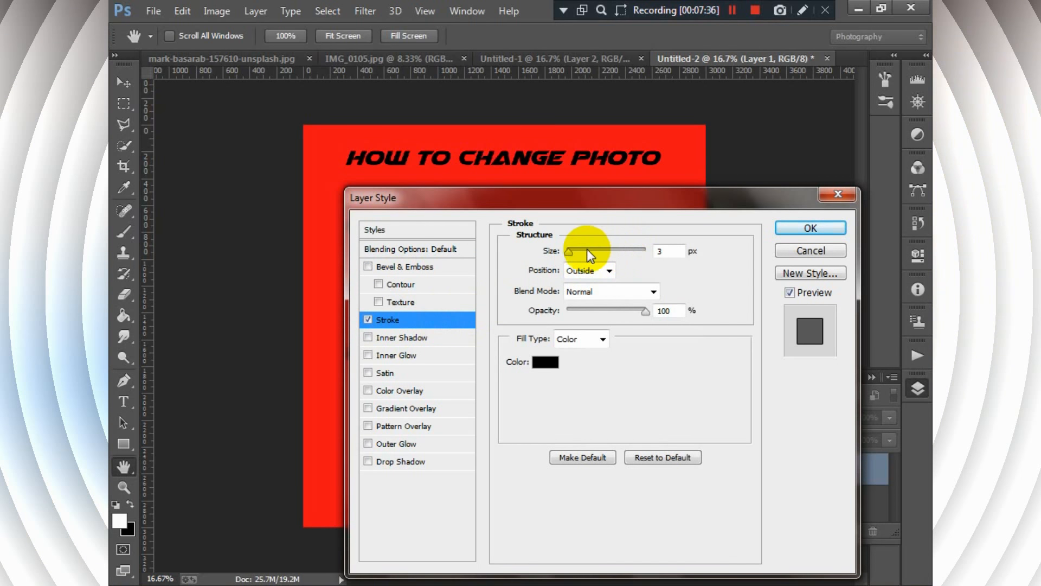
- Set the black stroke's position to Inside and its size to 10 px, apply it and collapse the layer list
{"action": "left_click", "coordinate": [609, 271]}
{"action": "left_click", "coordinate": [579, 298]}
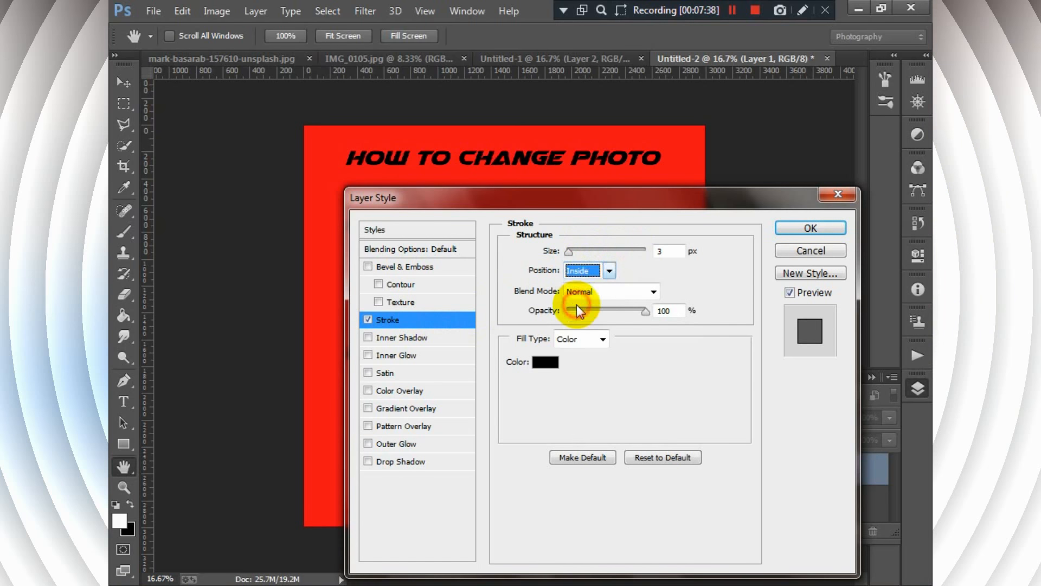
{"action": "left_click_drag", "start_coordinate": [569, 251], "coordinate": [577, 252]}
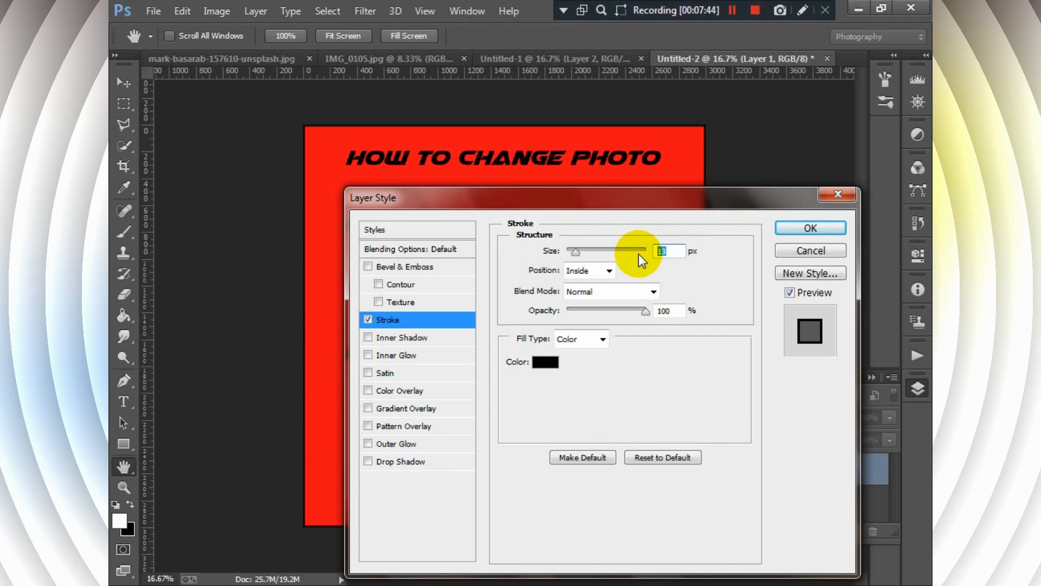
{"action": "type", "text": "10"}
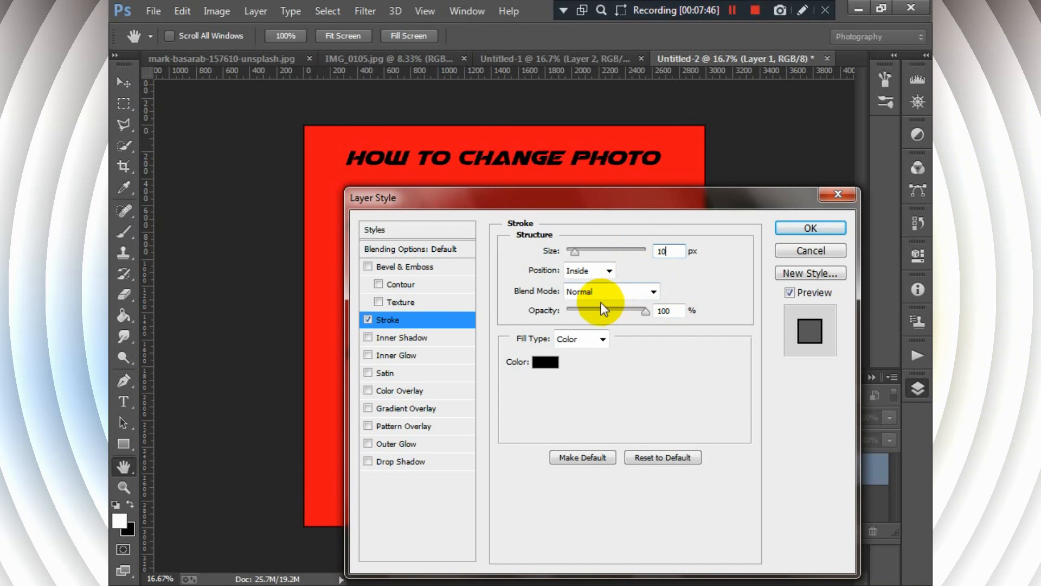
{"action": "left_click", "coordinate": [799, 237]}
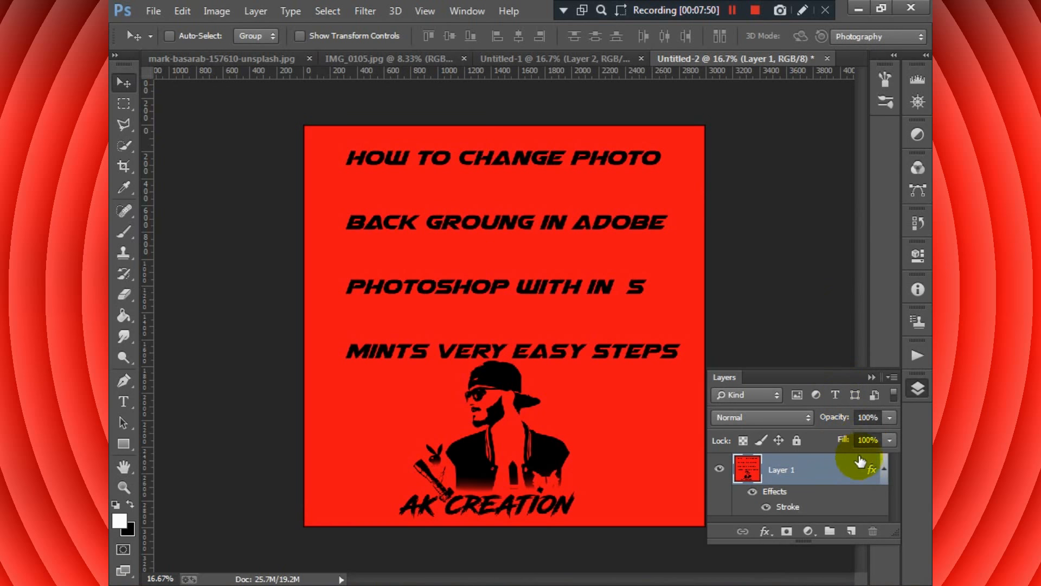
{"action": "left_click", "coordinate": [883, 470]}
{"action": "left_click", "coordinate": [871, 377]}
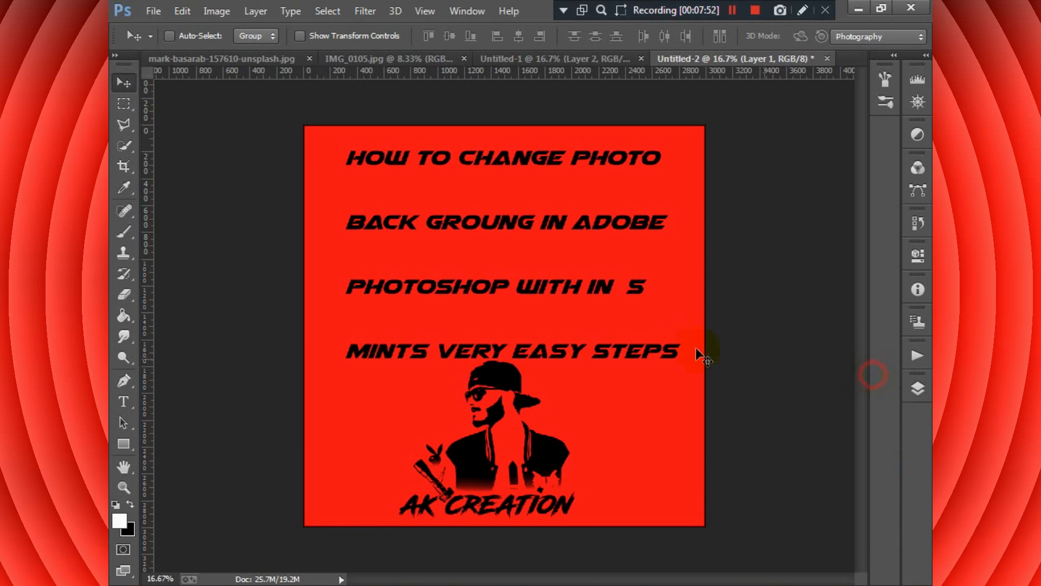
- Copy the red title graphic into the Untitled-1 photo document and scale it to 70.60% proportionally
{"action": "left_click_drag", "start_coordinate": [540, 186], "coordinate": [526, 251]}
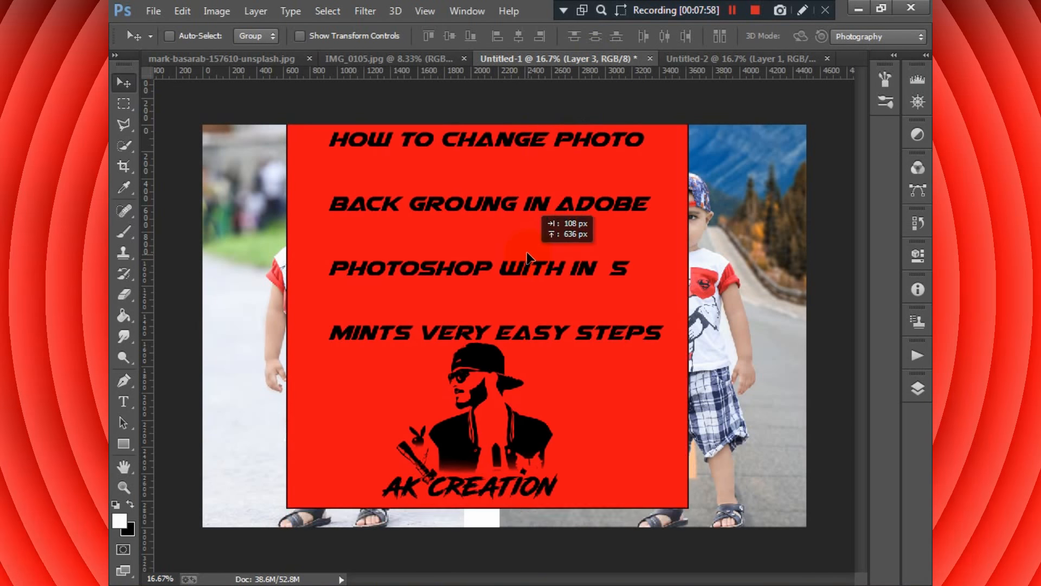
{"action": "key", "text": "ctrl+t"}
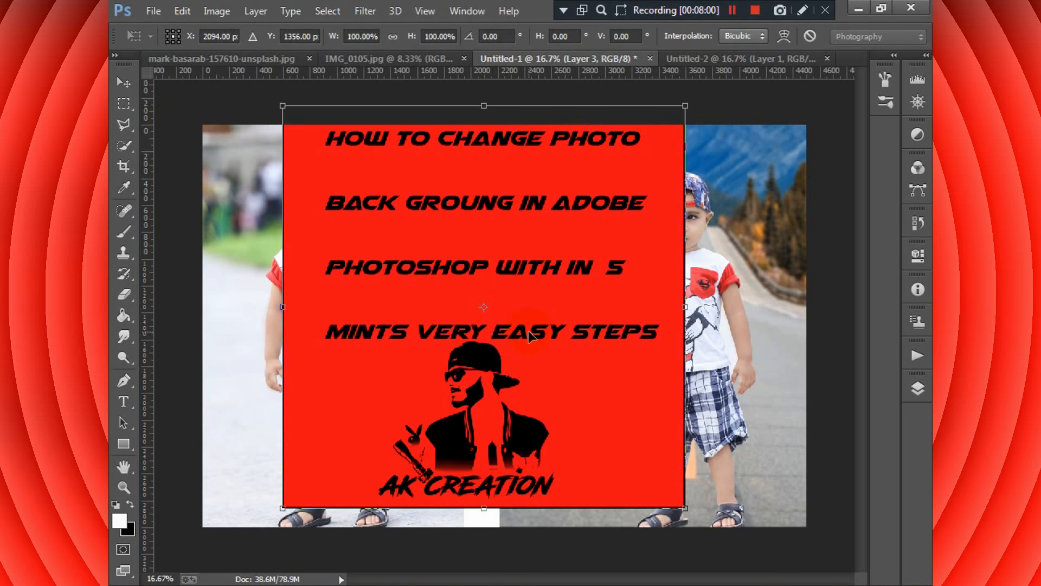
{"action": "left_click_drag", "start_coordinate": [685, 106], "coordinate": [624, 161]}
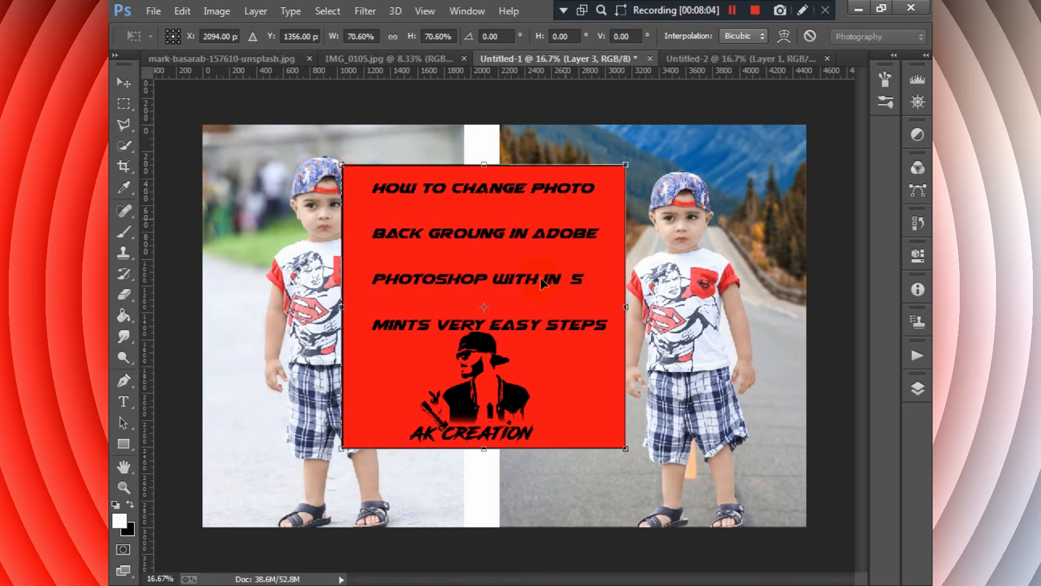
- Stretch the red graphic's height to 100.80% and centre it between the two photos so it spans the full canvas height
{"action": "left_click_drag", "start_coordinate": [488, 451], "coordinate": [484, 507]}
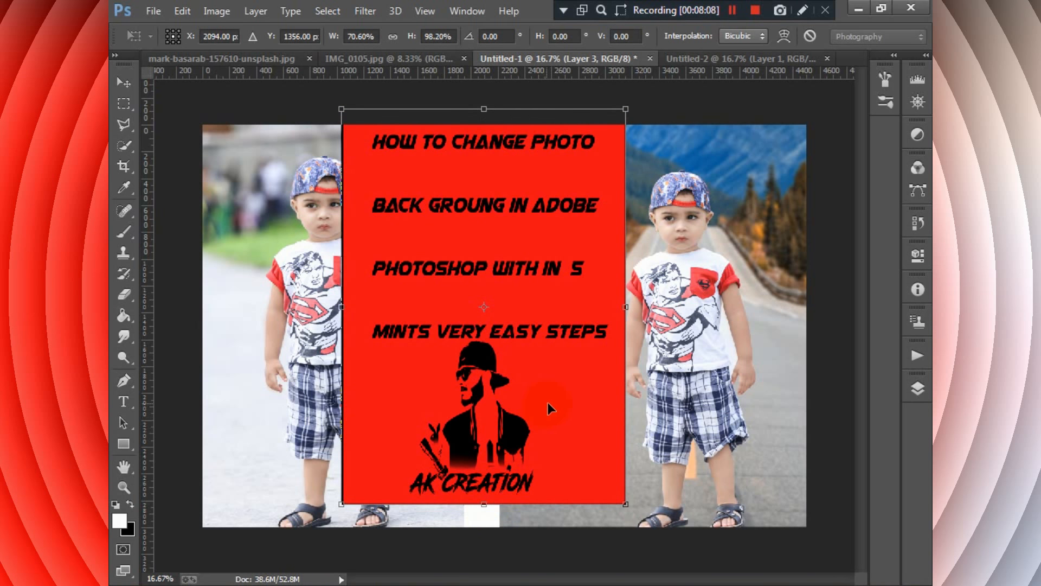
{"action": "left_click_drag", "start_coordinate": [548, 402], "coordinate": [568, 420]}
{"action": "left_click_drag", "start_coordinate": [504, 522], "coordinate": [505, 529]}
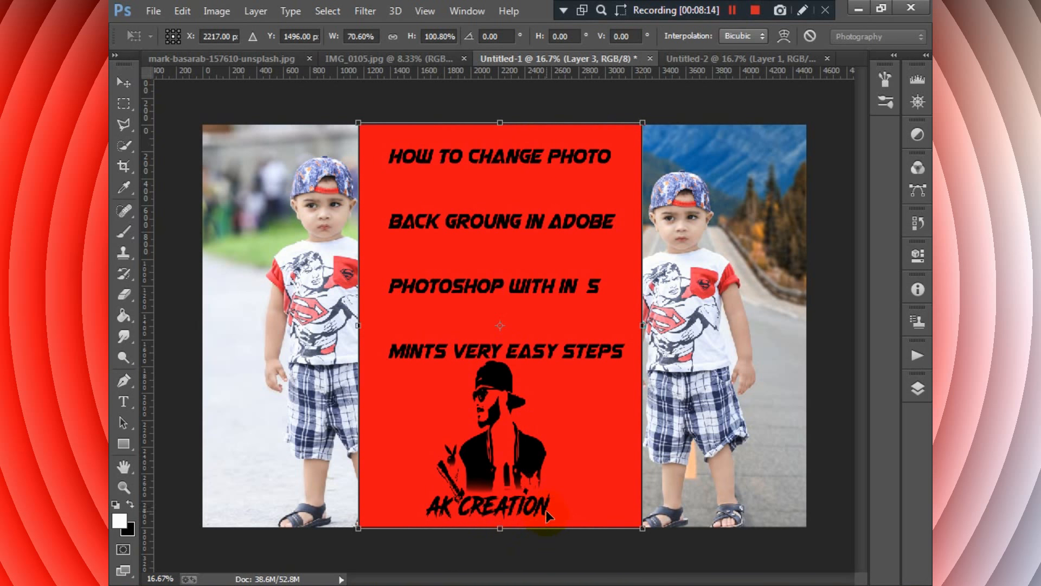
{"action": "key", "text": "Return"}
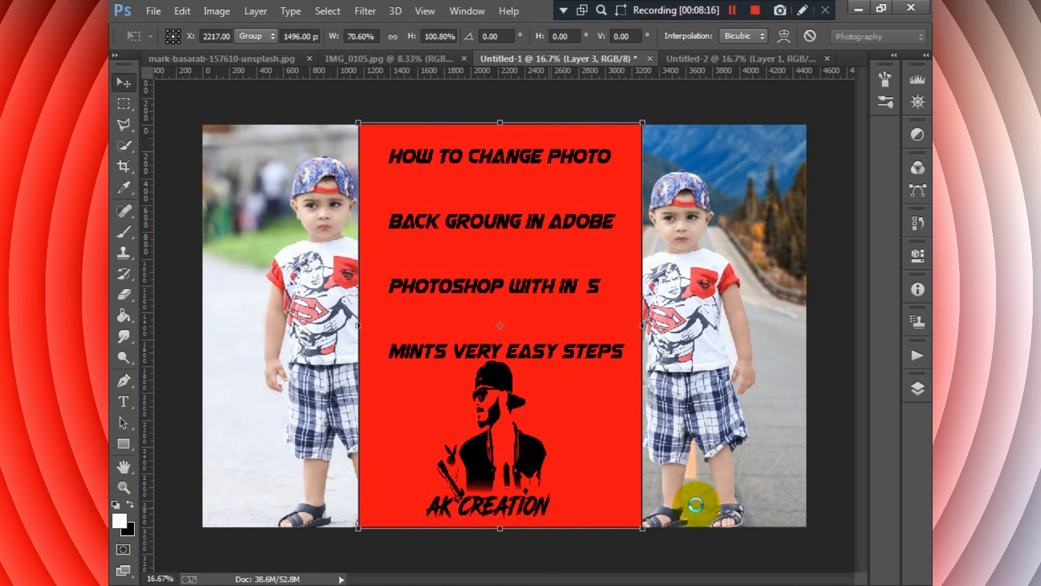
- Try the red title layer beneath the photo layers and return it to the top of the layer stack
{"action": "left_click", "coordinate": [925, 393]}
{"action": "left_click_drag", "start_coordinate": [808, 466], "coordinate": [820, 523]}
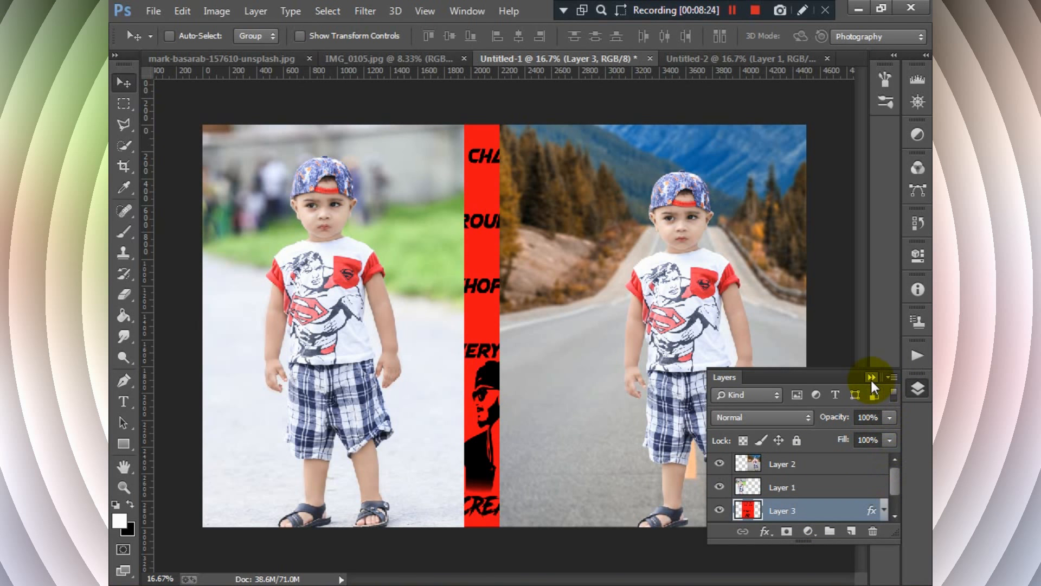
{"action": "left_click_drag", "start_coordinate": [822, 509], "coordinate": [823, 477]}
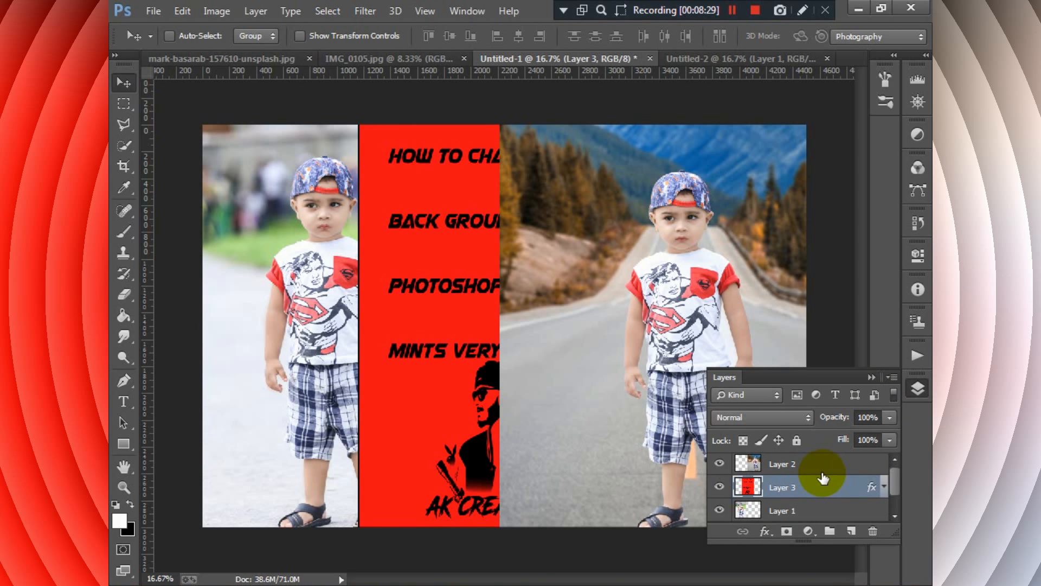
{"action": "left_click_drag", "start_coordinate": [823, 470], "coordinate": [821, 487]}
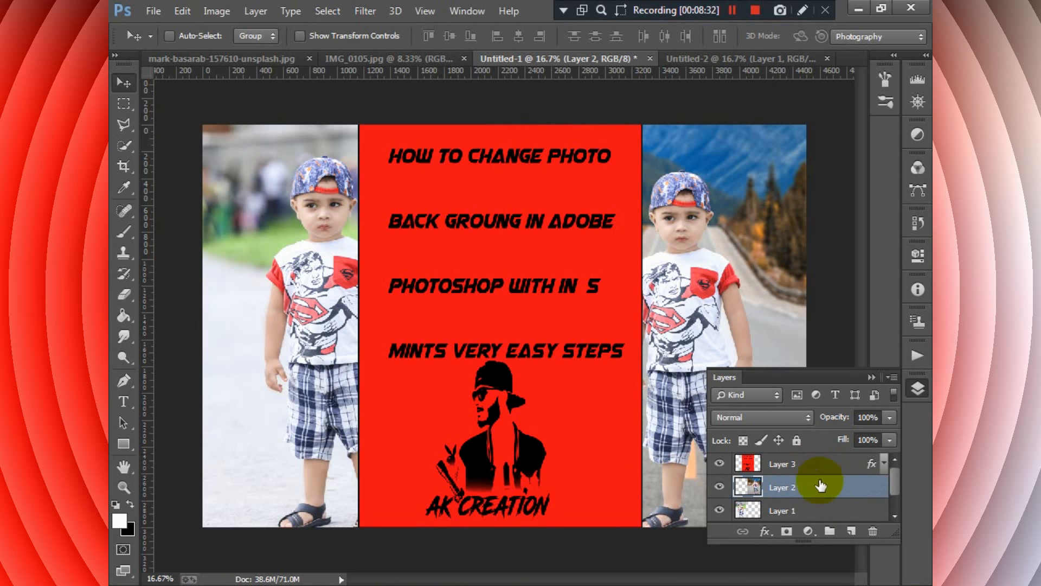
- Narrow the red title graphic to 79.04% width about its centre, keeping its full height, and apply the transform
{"action": "key", "text": "ctrl+t"}
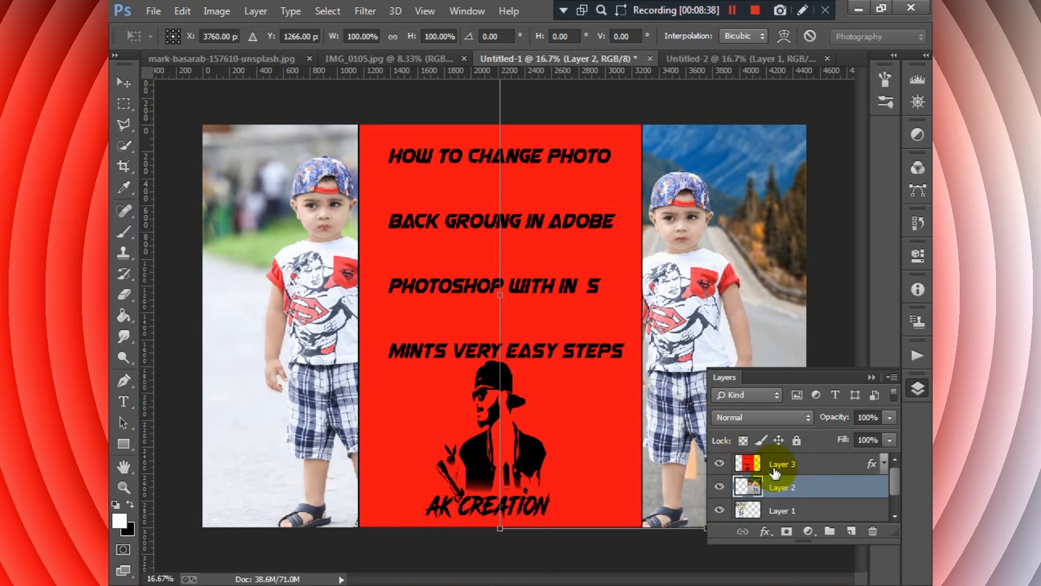
{"action": "key", "text": "Return"}
{"action": "left_click", "coordinate": [783, 467]}
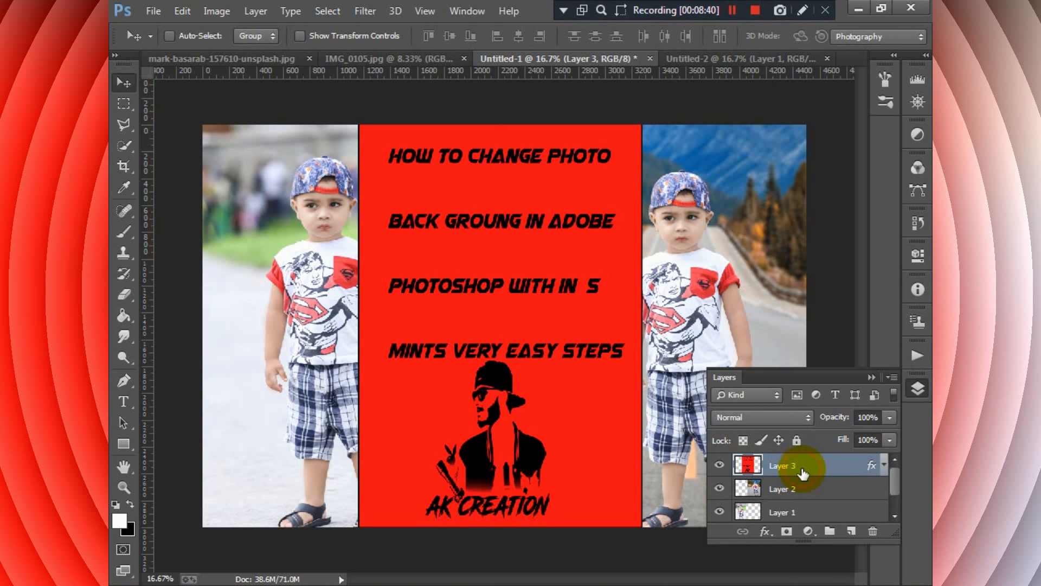
{"action": "key", "text": "ctrl+t"}
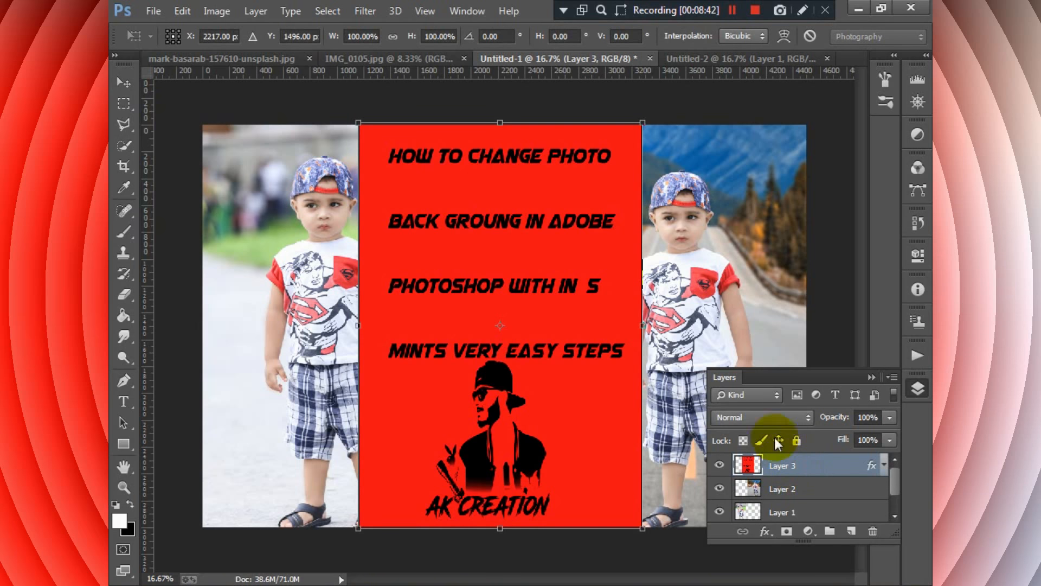
{"action": "left_click_drag", "start_coordinate": [642, 326], "coordinate": [616, 333]}
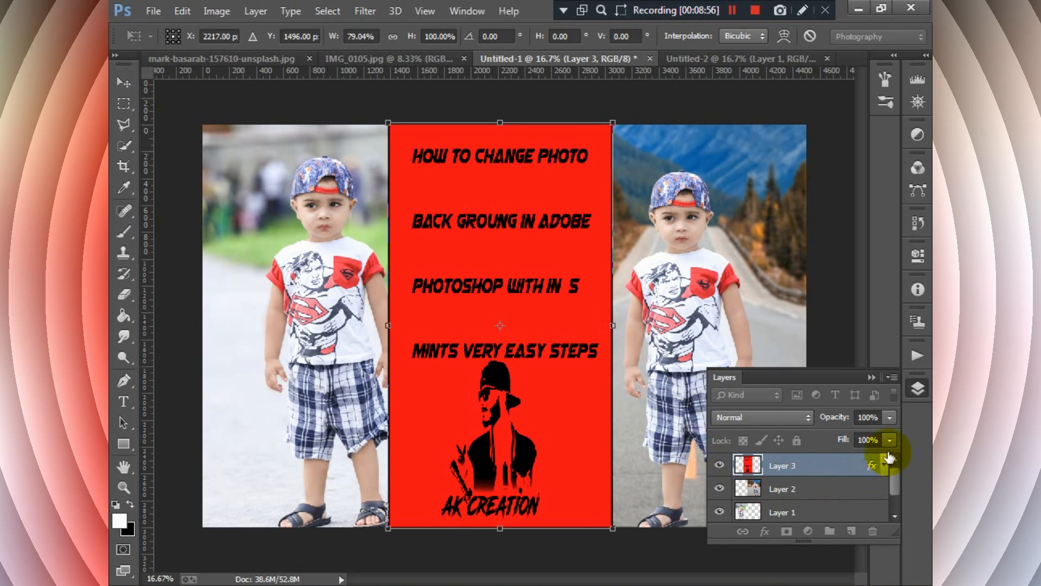
{"action": "key", "text": "Return"}
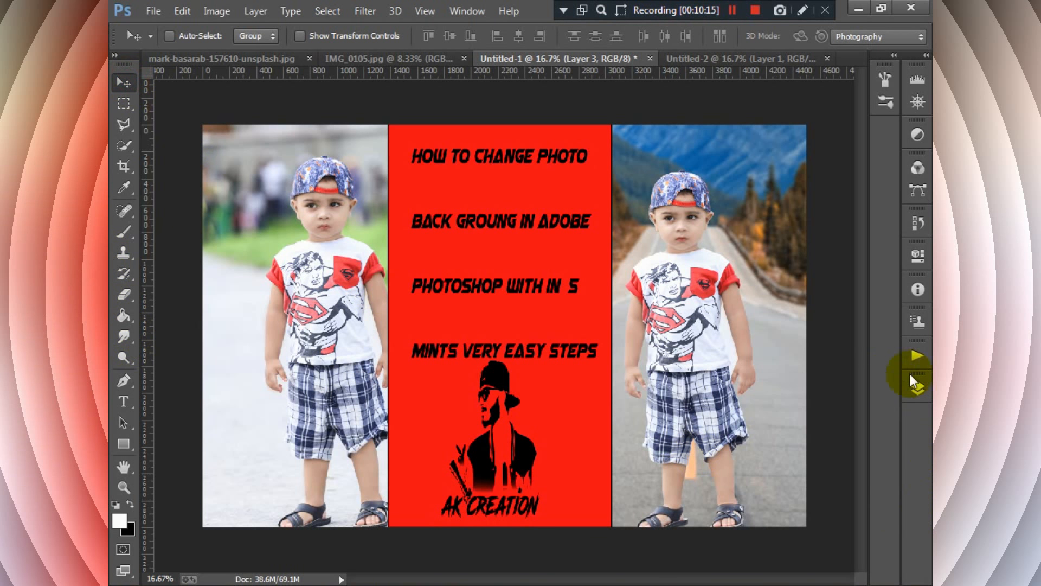
- Shift the mountain-road photo to the right and the park photo to the left so both boys stand clear of the red graphic
{"action": "left_click", "coordinate": [914, 380]}
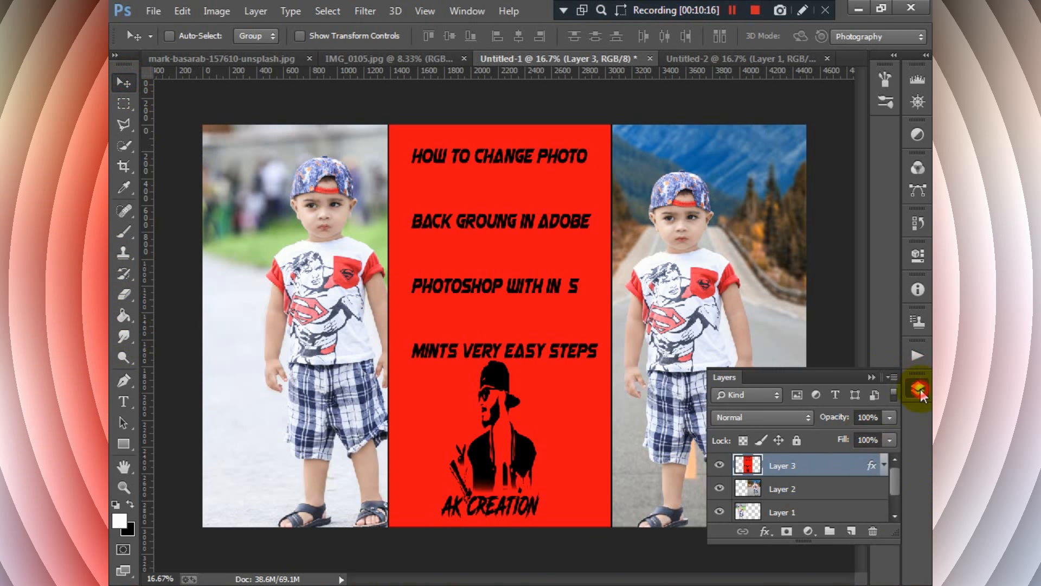
{"action": "left_click", "coordinate": [798, 486]}
{"action": "left_click_drag", "start_coordinate": [660, 288], "coordinate": [683, 283]}
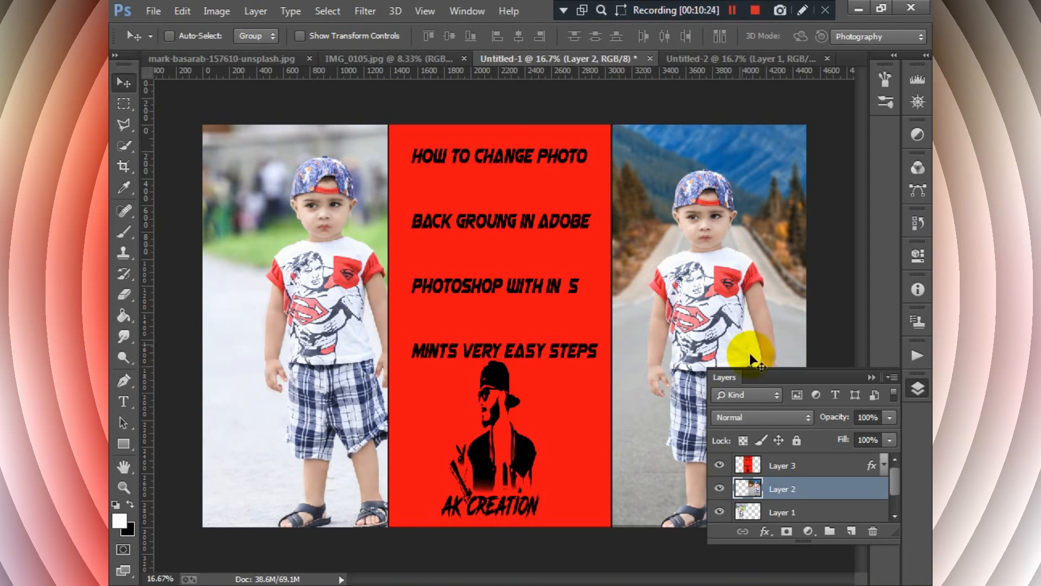
{"action": "left_click", "coordinate": [808, 511]}
{"action": "left_click_drag", "start_coordinate": [324, 341], "coordinate": [289, 343]}
- Narrow the red title graphic further to 87.10% width, apply it and check the whole composition
{"action": "left_click", "coordinate": [846, 466]}
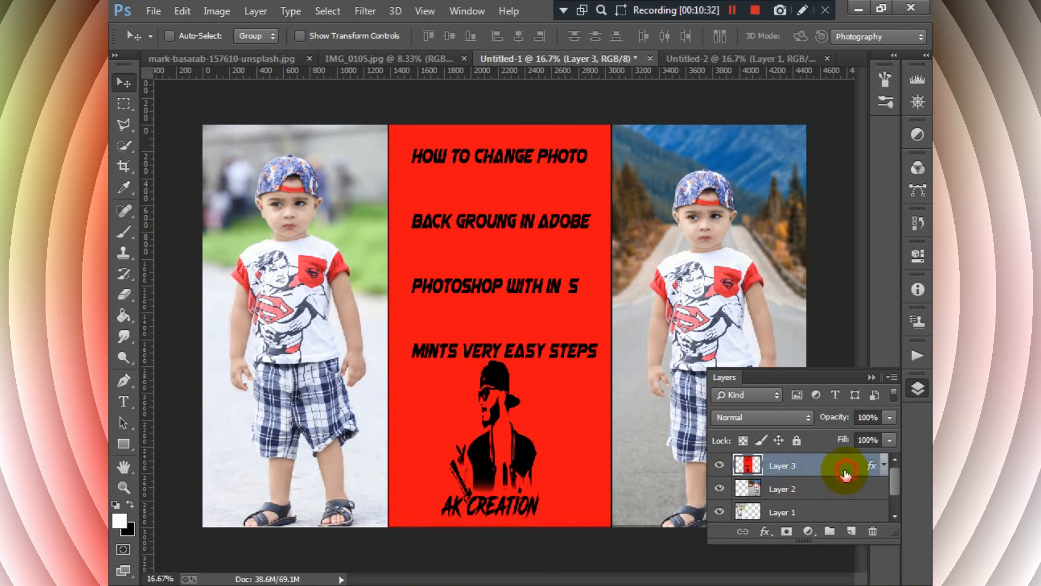
{"action": "key", "text": "ctrl+t"}
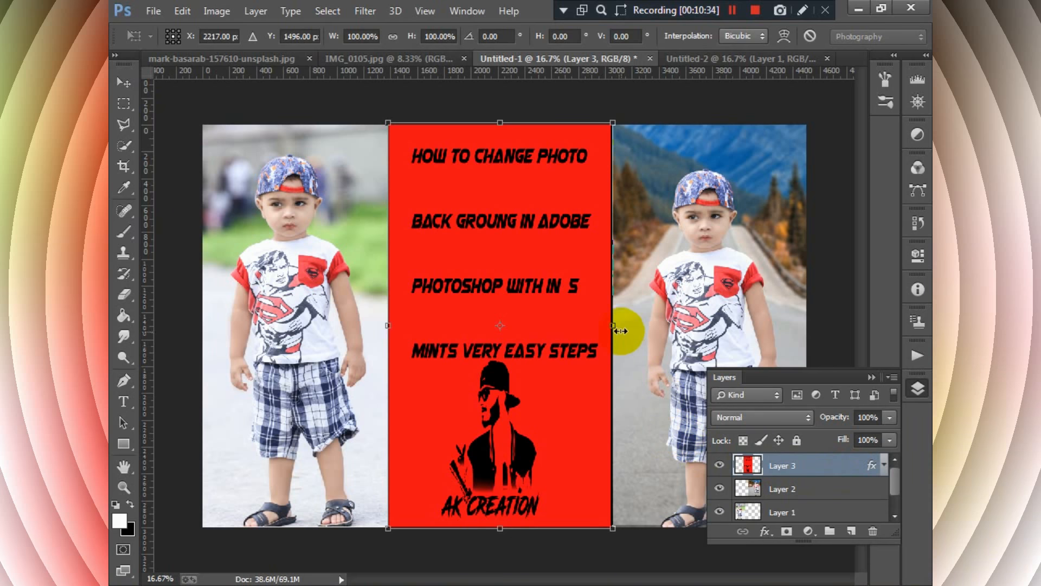
{"action": "left_click_drag", "start_coordinate": [608, 328], "coordinate": [597, 327]}
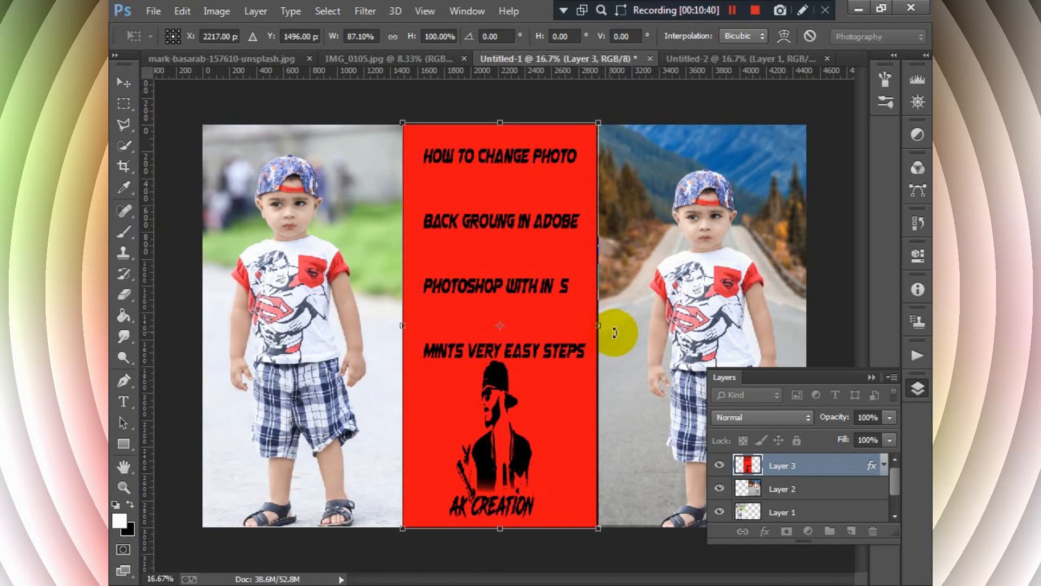
{"action": "key", "text": "Return"}
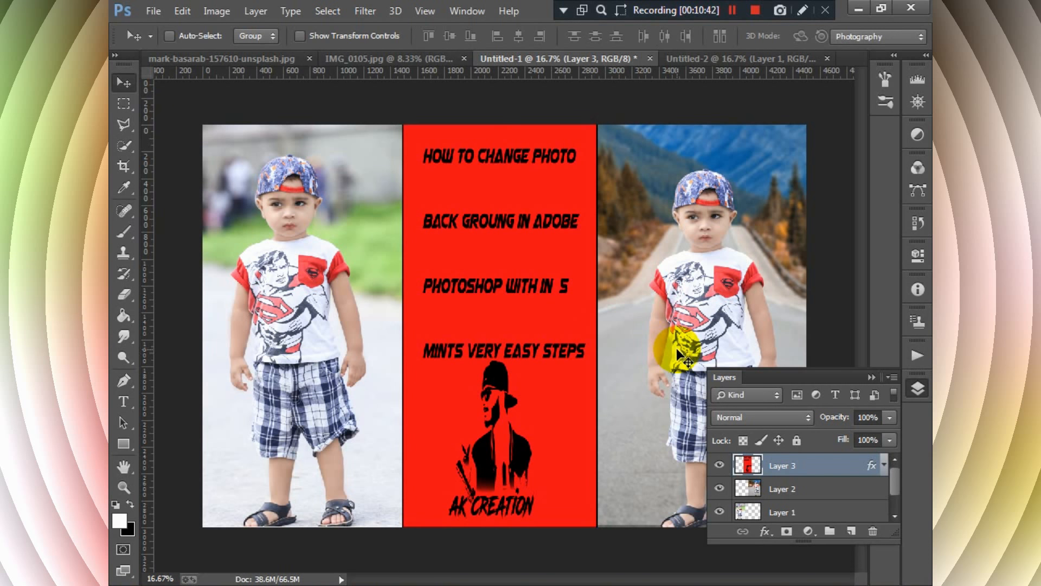
{"action": "left_click", "coordinate": [872, 377]}
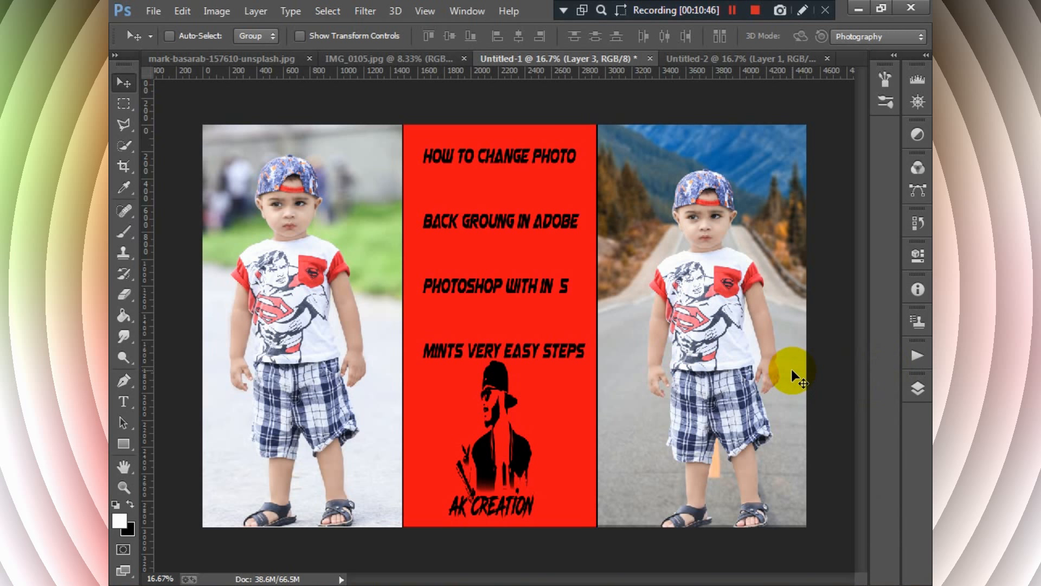
{"action": "key", "text": "ctrl+minus"}
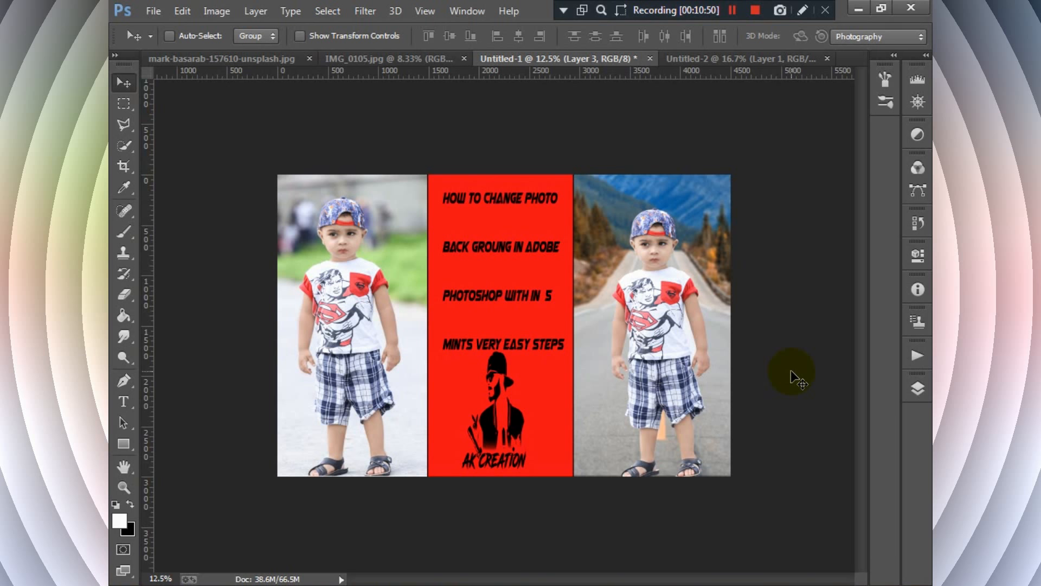
{"action": "left_click", "coordinate": [652, 368]}
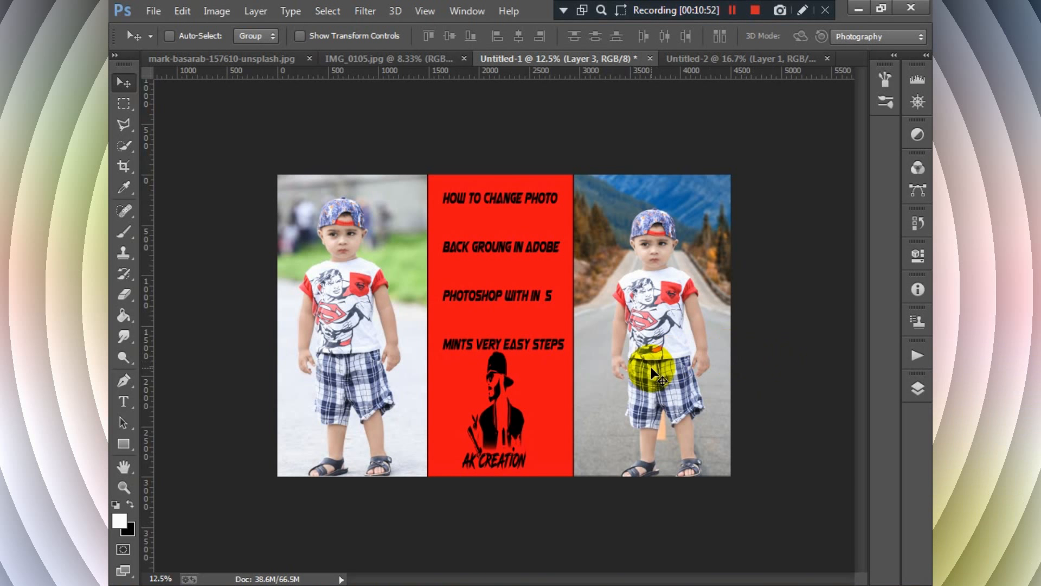
{"action": "key", "text": "ctrl+0"}
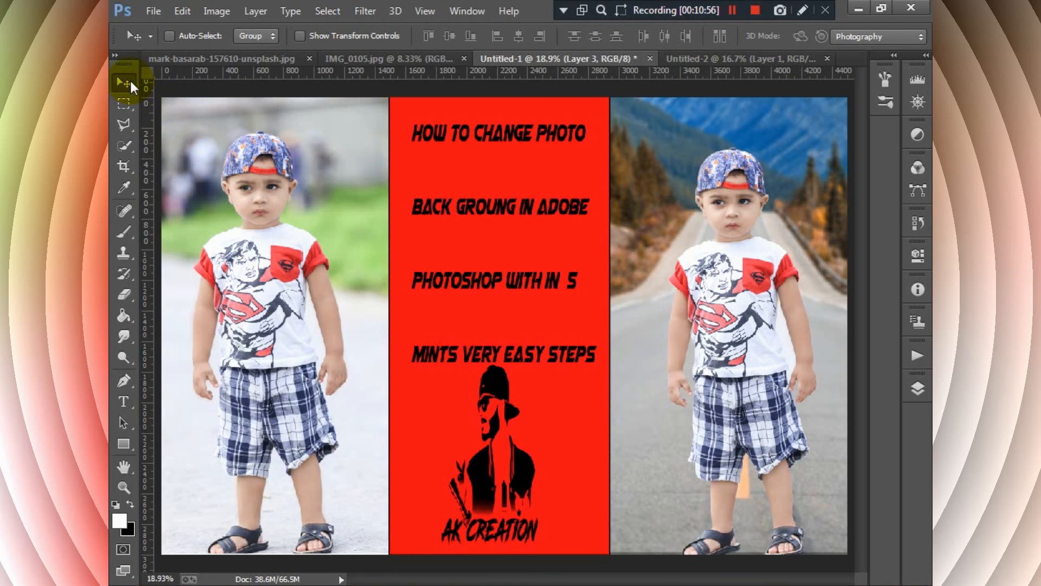
- Merge the red title layer and both photo layers into one layer
{"action": "left_click", "coordinate": [922, 393]}
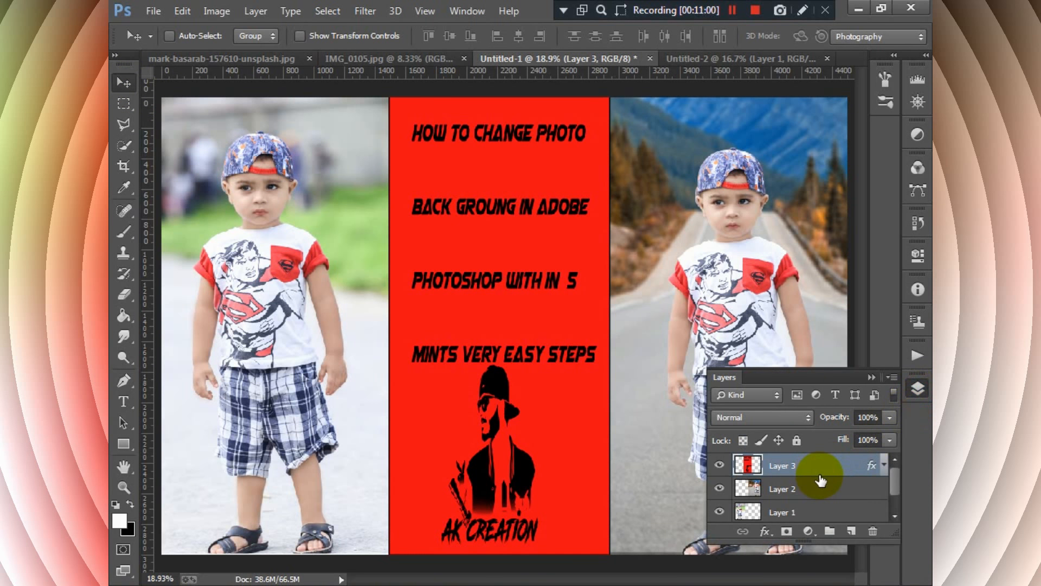
{"action": "left_click", "coordinate": [821, 488], "text": "shift"}
{"action": "left_click", "coordinate": [816, 510], "text": "shift"}
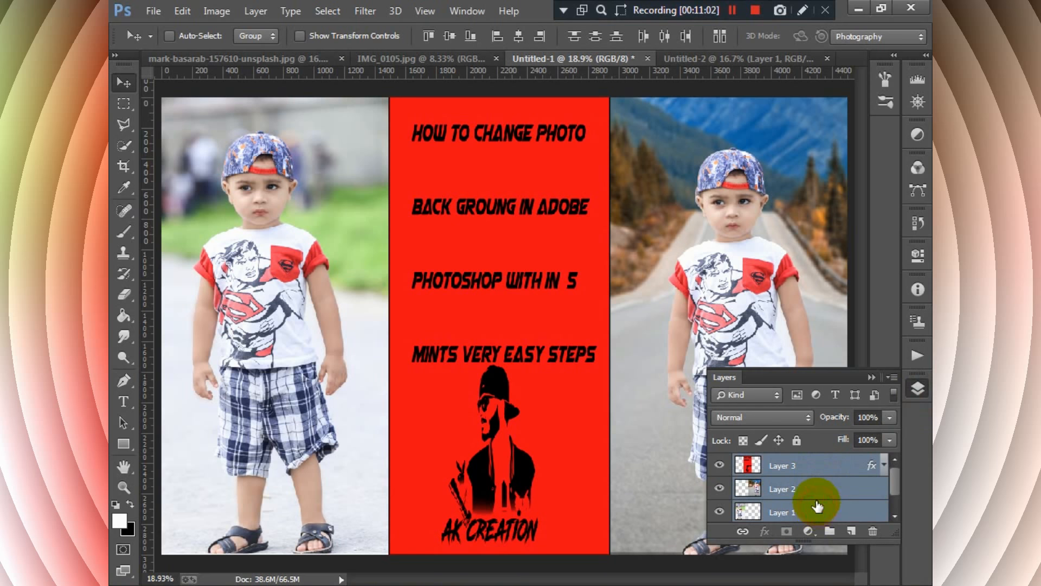
{"action": "right_click", "coordinate": [796, 495]}
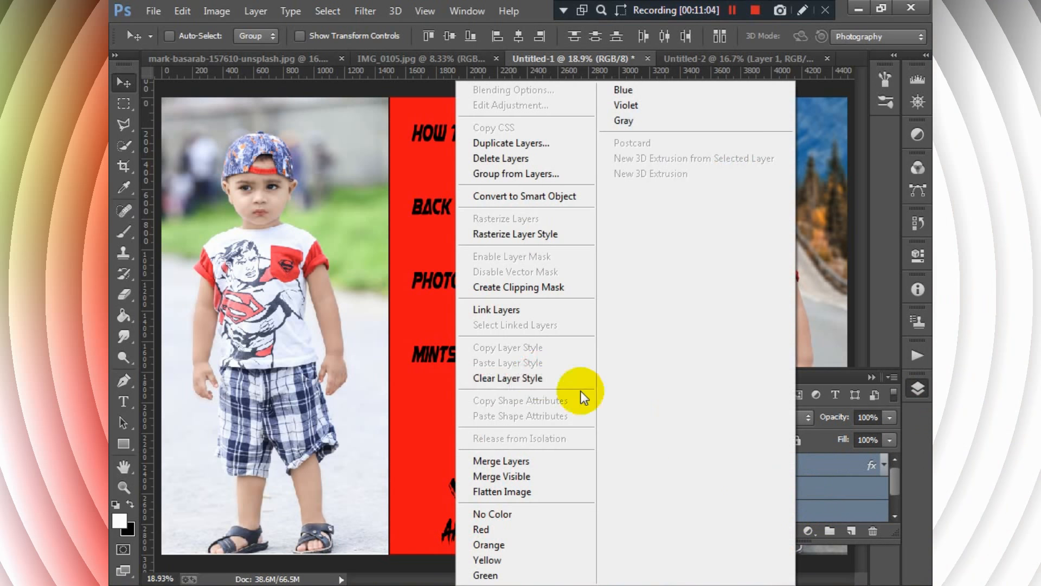
{"action": "left_click", "coordinate": [506, 459]}
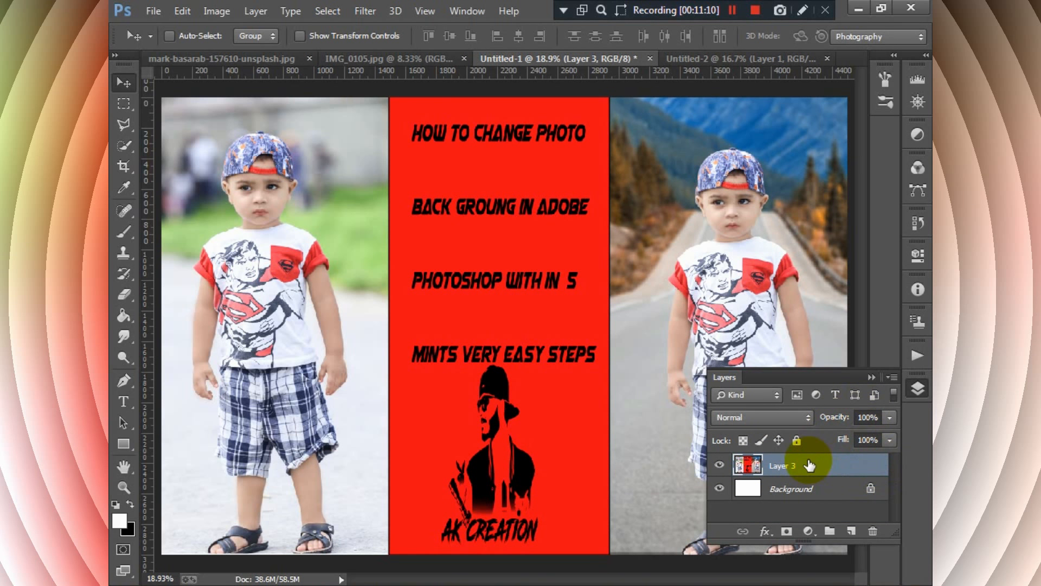
- Give the merged layer a Bevel & Emboss with Emboss style, Chisel Hard technique, size 18 px and soften 2 px
{"action": "left_click", "coordinate": [764, 531]}
{"action": "left_click", "coordinate": [813, 360]}
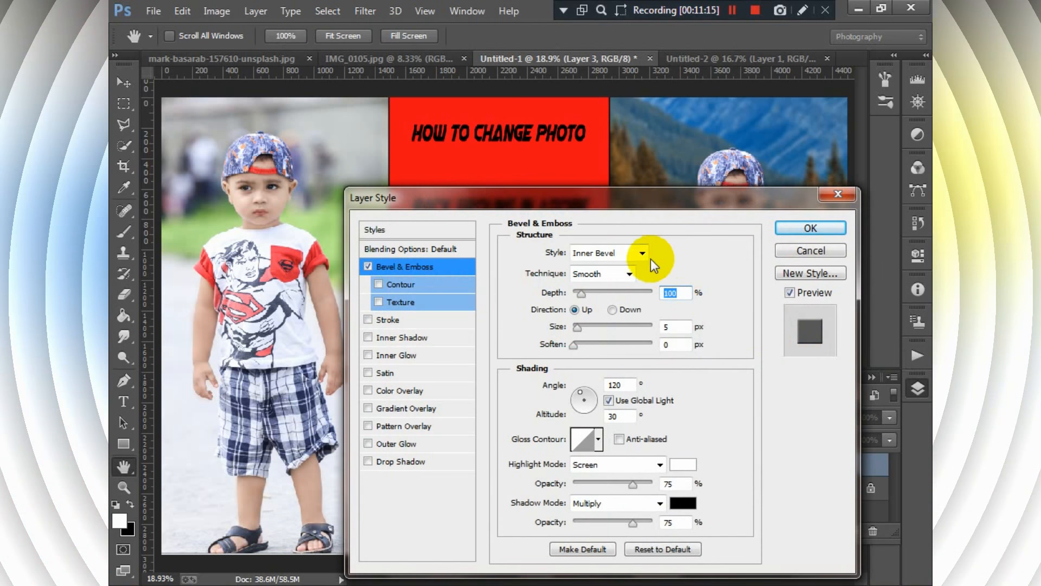
{"action": "left_click", "coordinate": [642, 254]}
{"action": "left_click", "coordinate": [588, 285]}
{"action": "left_click", "coordinate": [629, 273]}
{"action": "left_click", "coordinate": [594, 294]}
{"action": "left_click_drag", "start_coordinate": [577, 326], "coordinate": [586, 345]}
{"action": "left_click", "coordinate": [810, 228]}
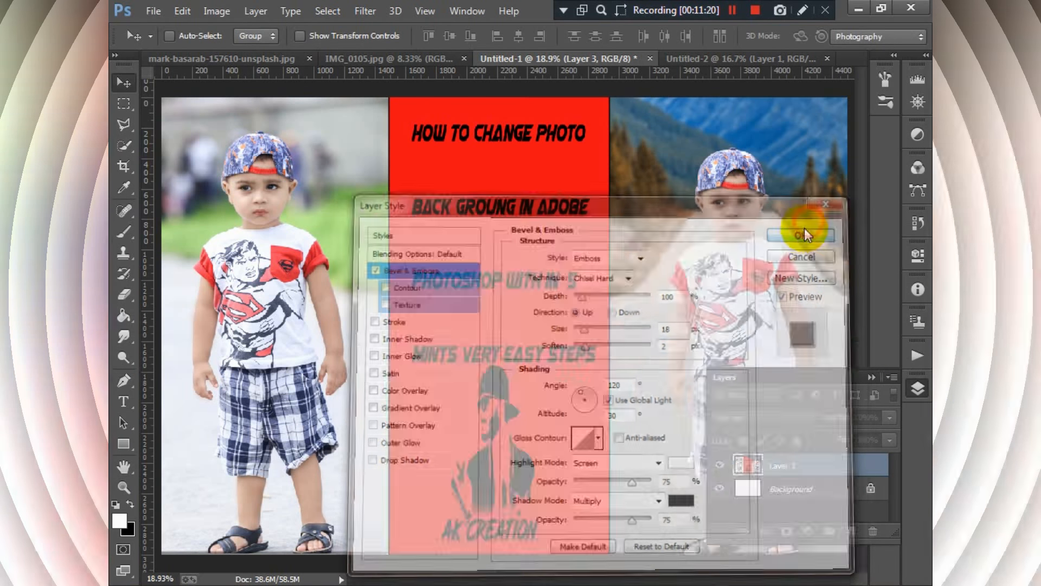
{"action": "left_click", "coordinate": [884, 464]}
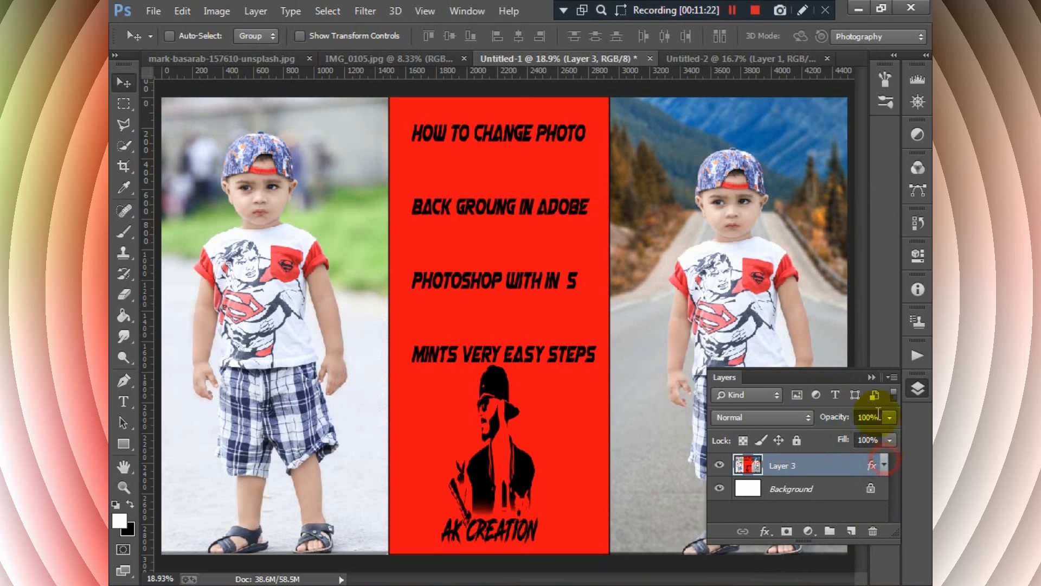
- Undo the bevel effect, the layer merge and the last narrowing of the red graphic
{"action": "key", "text": "ctrl+minus"}
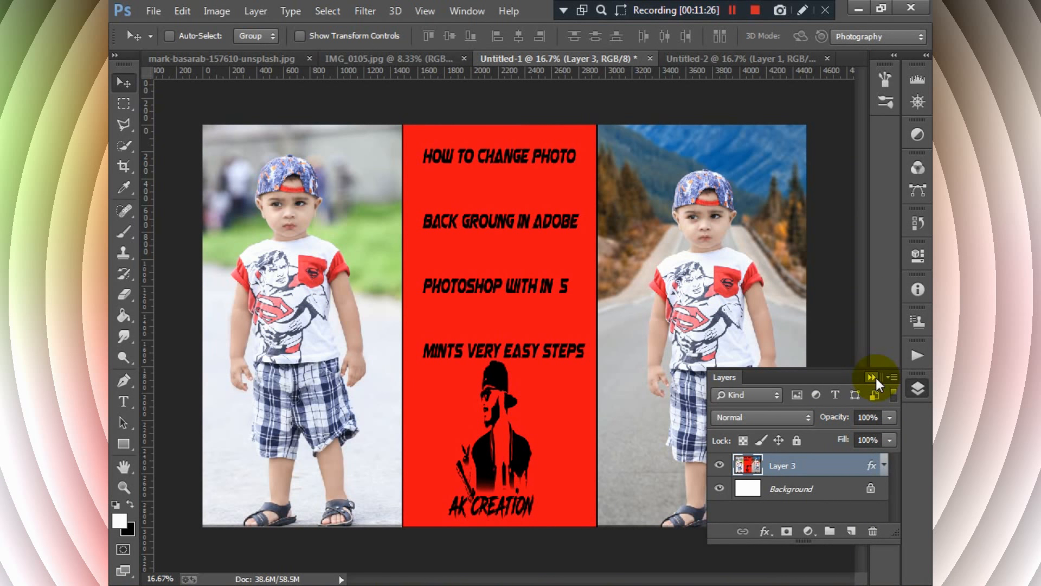
{"action": "left_click", "coordinate": [871, 377]}
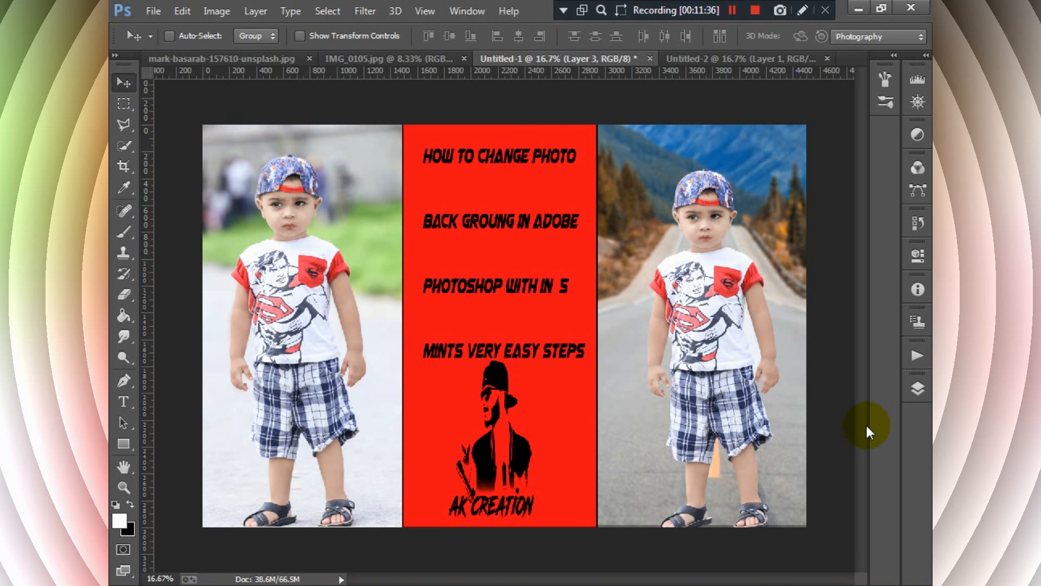
{"action": "key", "text": "ctrl+alt+z"}
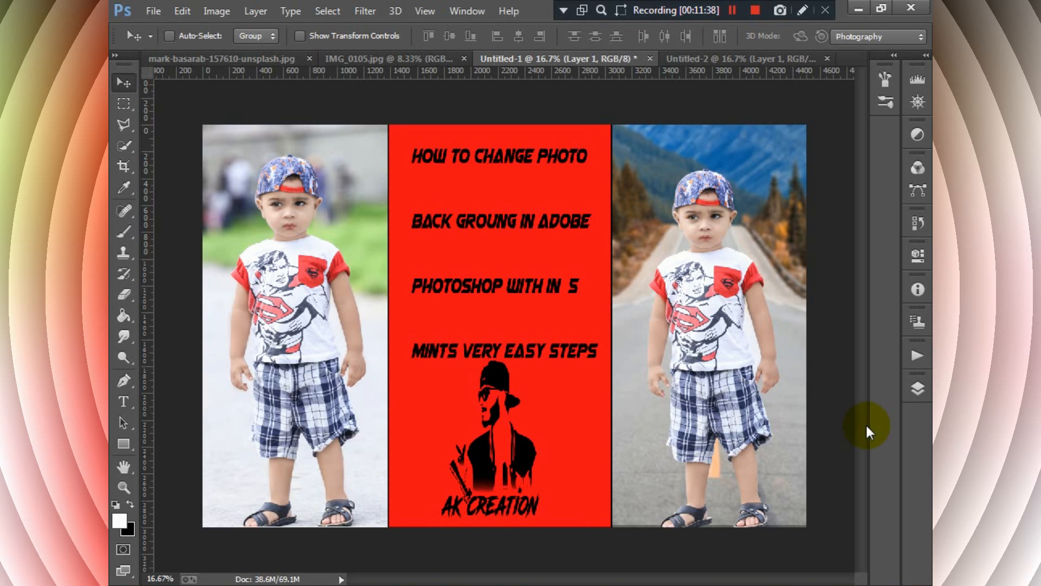
- Nudge the mountain-road photo and the park photo slightly downward on their own layers
{"action": "left_click", "coordinate": [920, 390]}
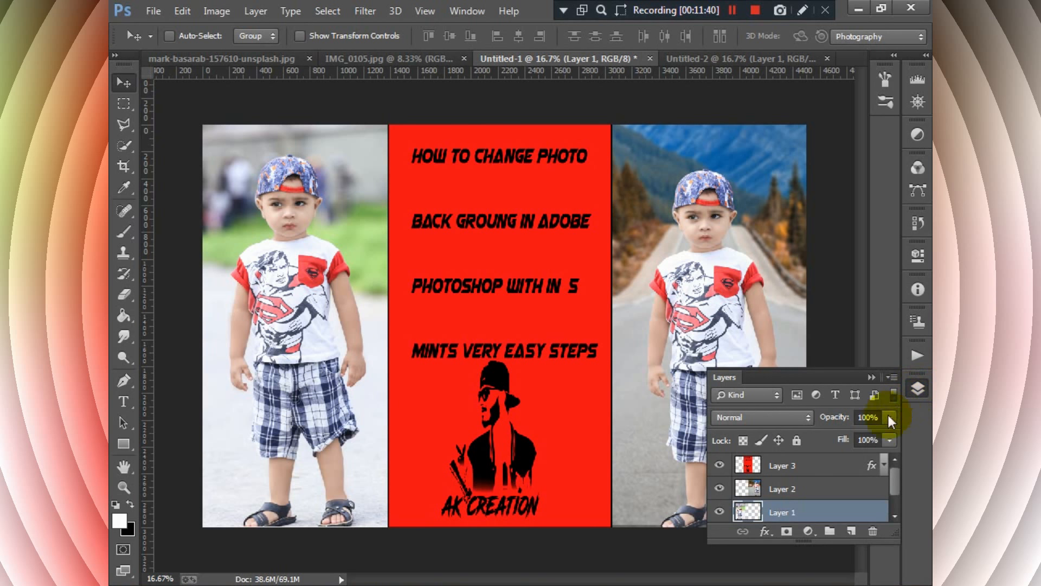
{"action": "left_click", "coordinate": [838, 485]}
{"action": "left_click_drag", "start_coordinate": [721, 340], "coordinate": [720, 340]}
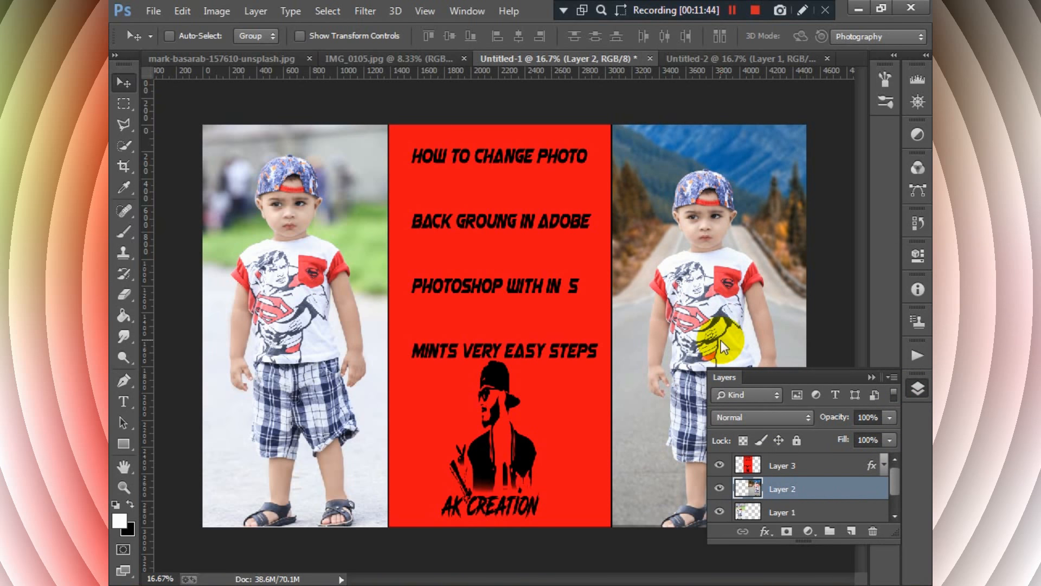
{"action": "left_click", "coordinate": [874, 378]}
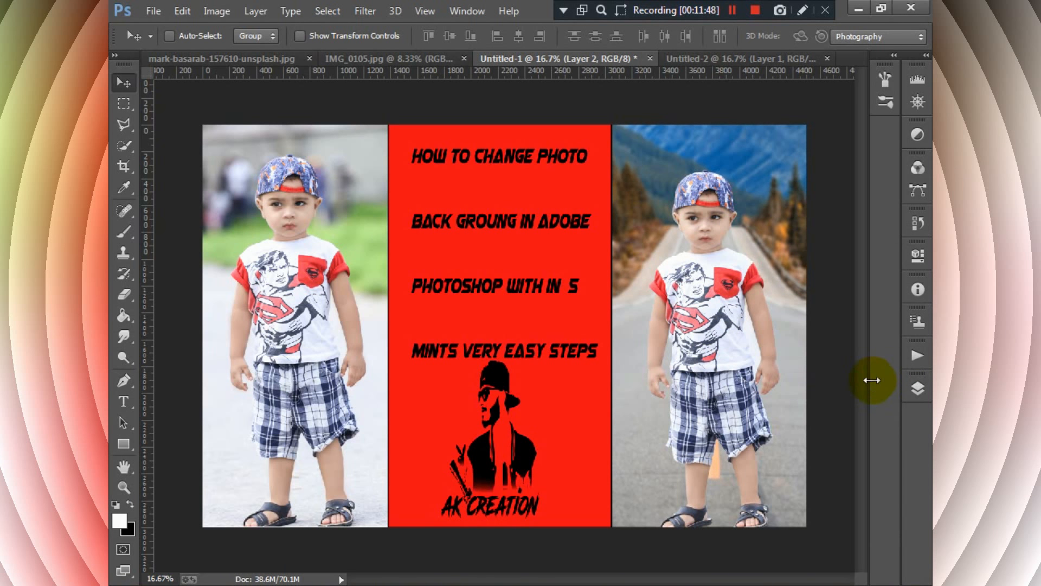
{"action": "left_click", "coordinate": [918, 389]}
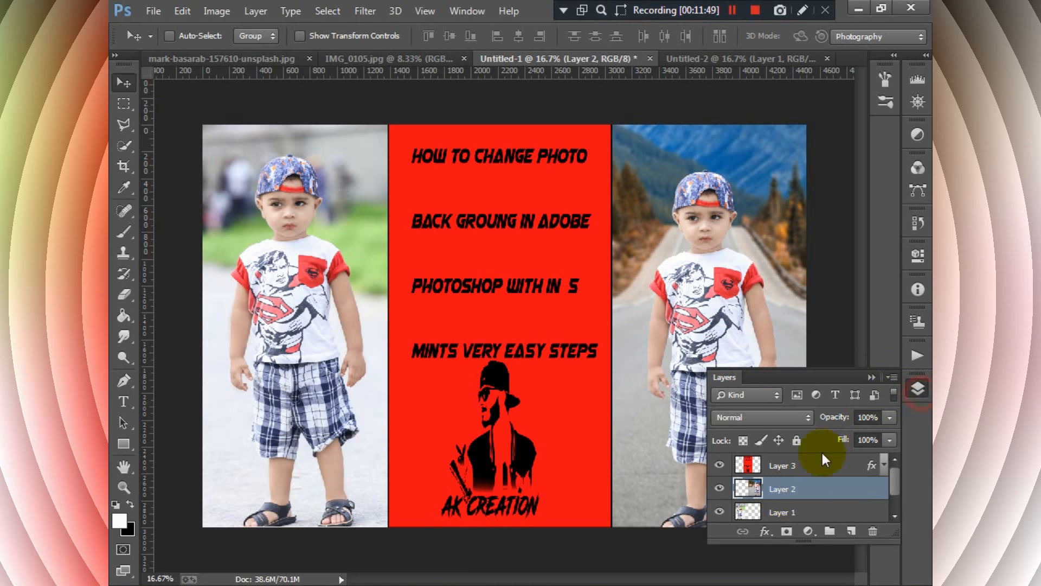
{"action": "left_click", "coordinate": [784, 511]}
{"action": "left_click_drag", "start_coordinate": [353, 421], "coordinate": [353, 418]}
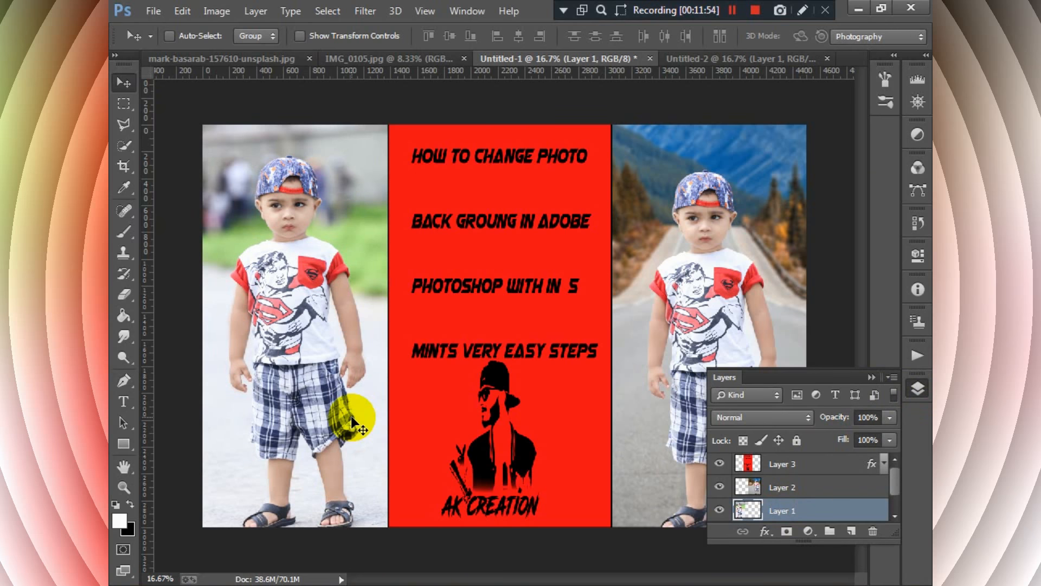
{"action": "left_click", "coordinate": [872, 377]}
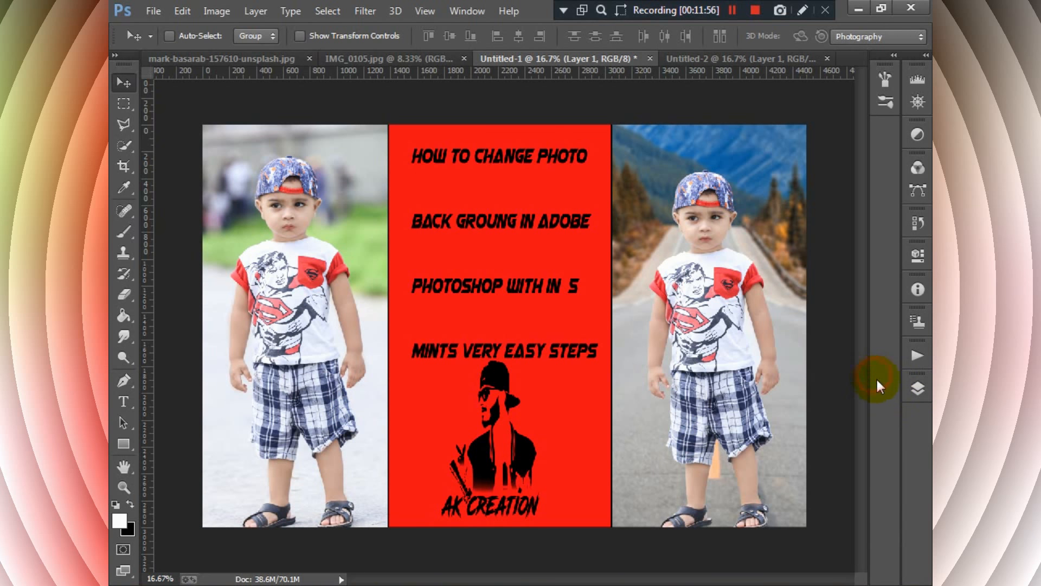
- Merge Layer 1, Layer 2 and Layer 3 into a single layer above the background and collapse the layer list
{"action": "left_click", "coordinate": [918, 388]}
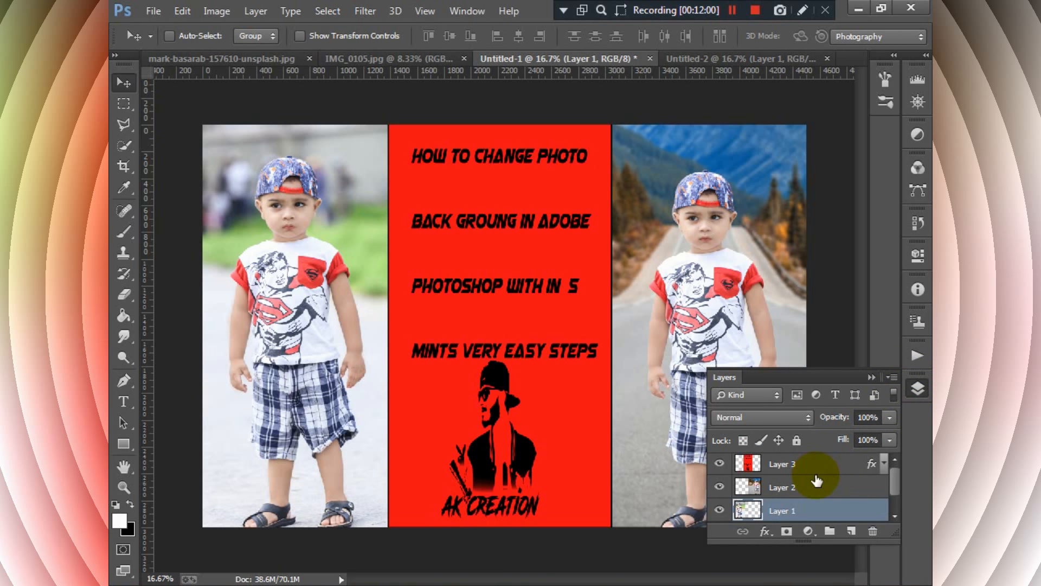
{"action": "left_click", "coordinate": [816, 484], "text": "shift"}
{"action": "left_click", "coordinate": [816, 466], "text": "shift"}
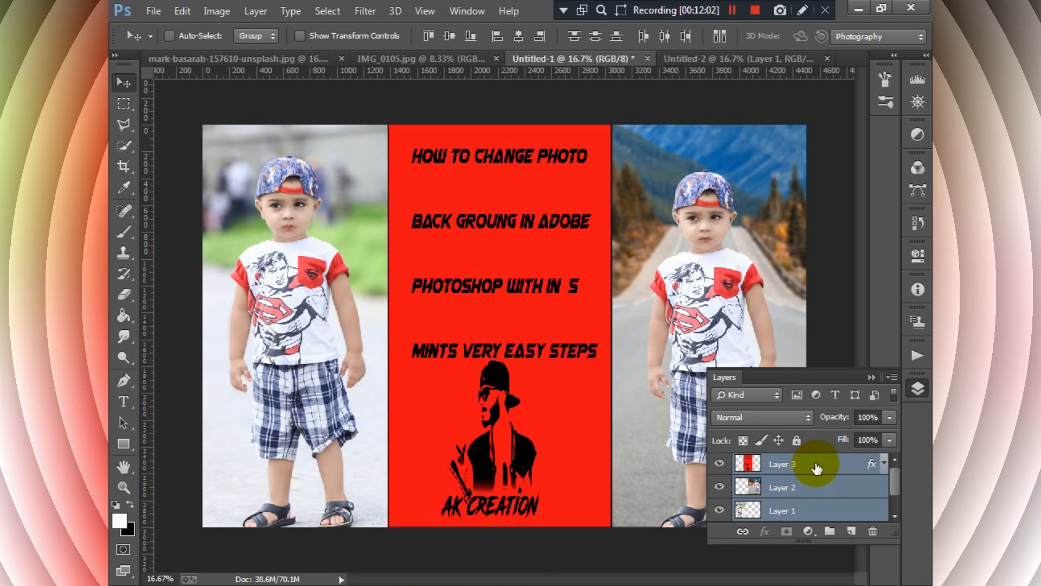
{"action": "right_click", "coordinate": [816, 467]}
{"action": "left_click", "coordinate": [512, 460]}
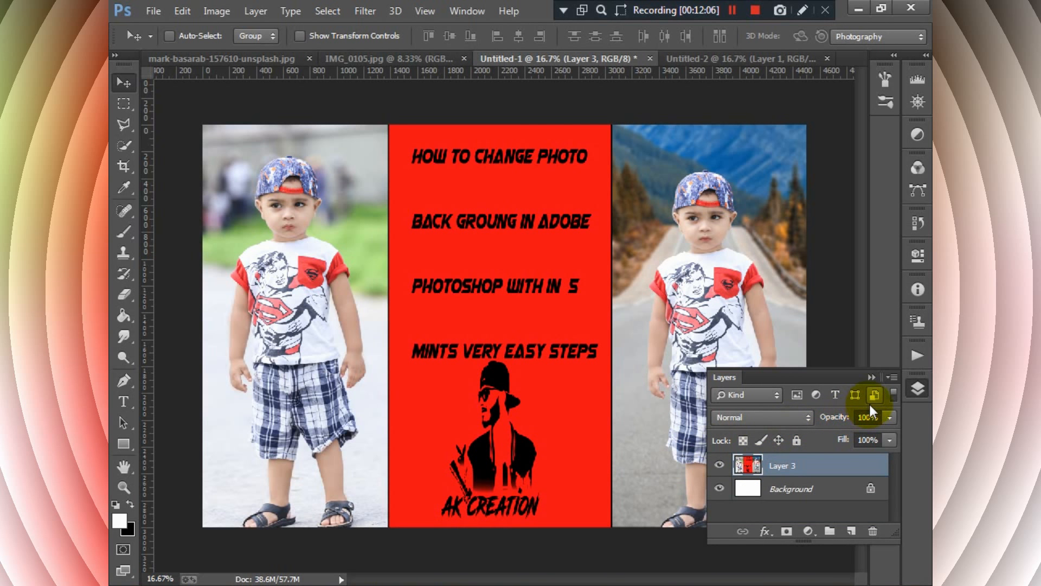
{"action": "left_click", "coordinate": [871, 376]}
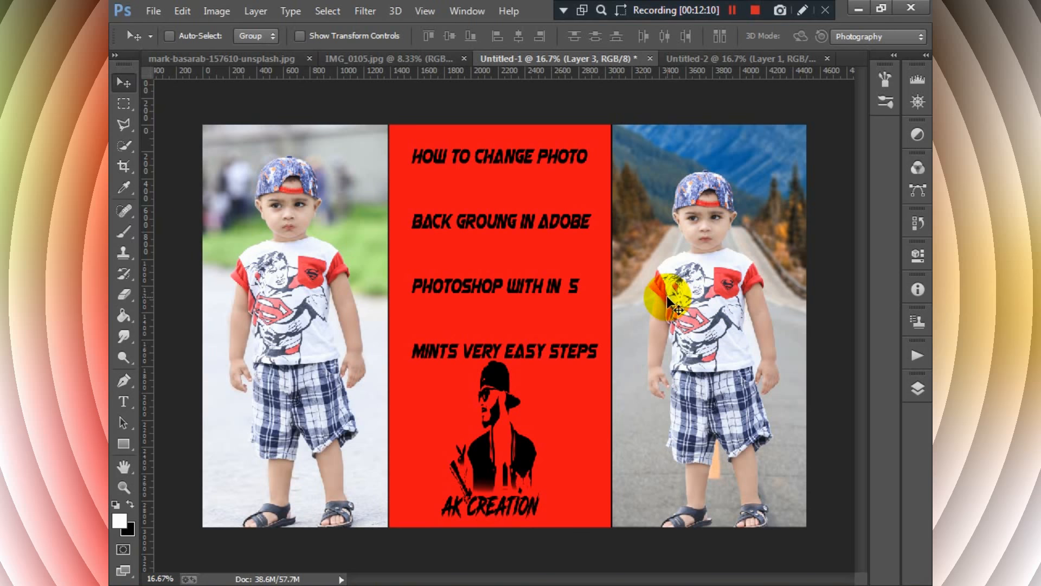
- Save a JPEG copy of the thumbnail as Untitled-1 on the Desktop at Maximum quality 12 with Progressive format and 3 scans
{"action": "left_click", "coordinate": [144, 9]}
{"action": "left_click", "coordinate": [181, 142]}
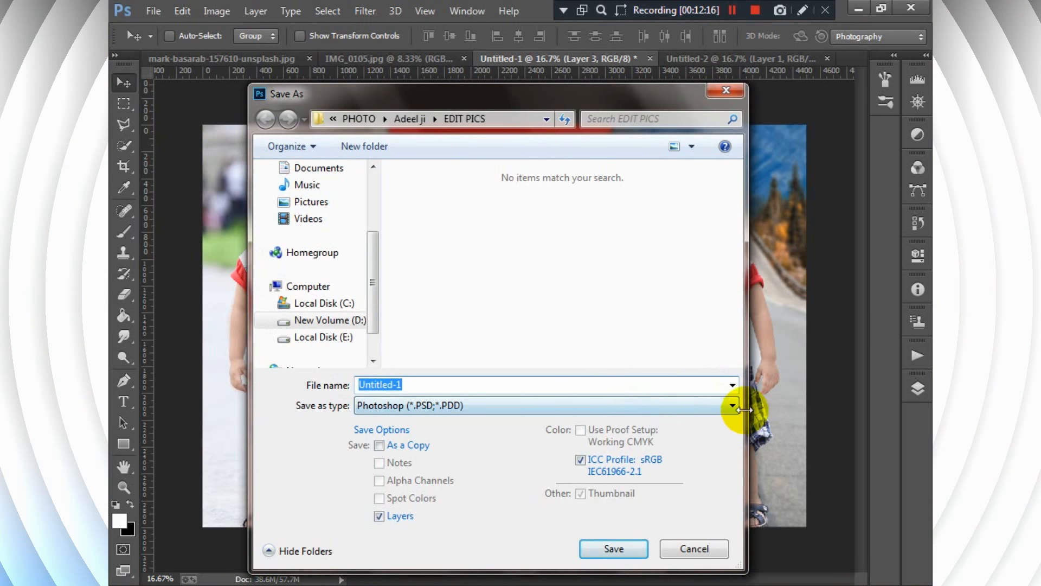
{"action": "left_click", "coordinate": [734, 405]}
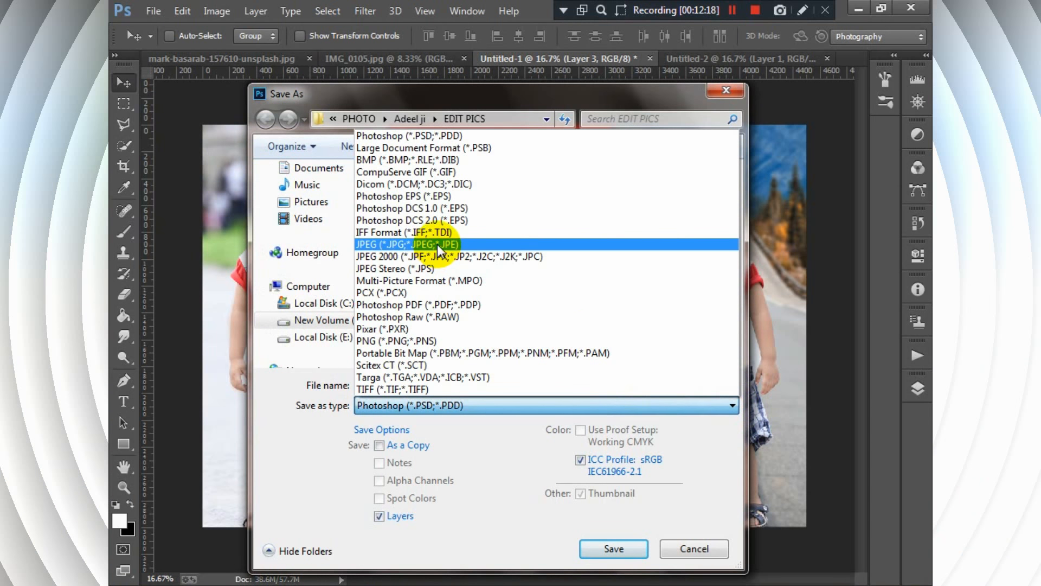
{"action": "left_click", "coordinate": [437, 245]}
{"action": "left_click_drag", "start_coordinate": [738, 184], "coordinate": [739, 220]}
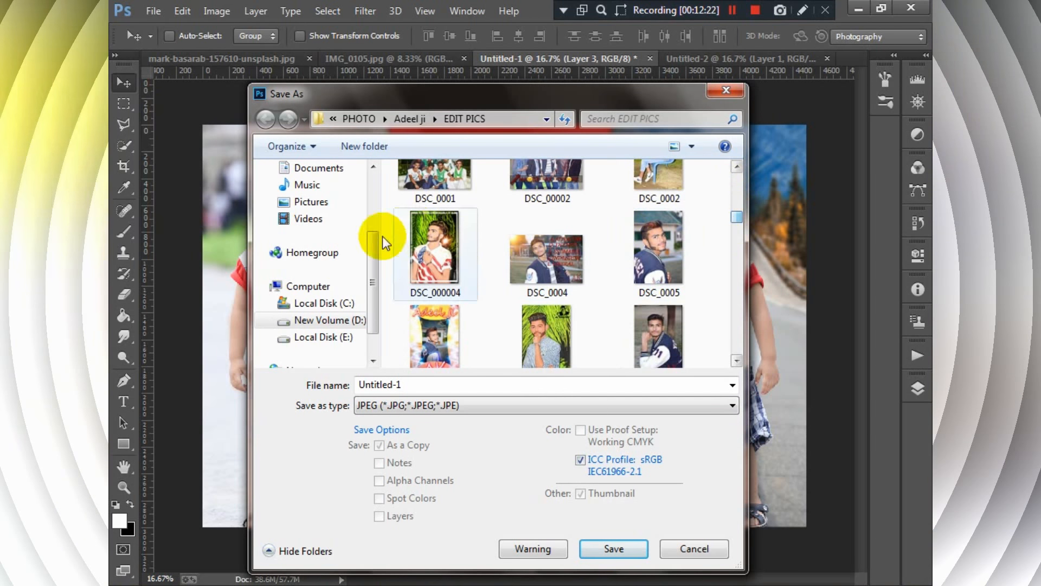
{"action": "left_click_drag", "start_coordinate": [374, 285], "coordinate": [391, 215]}
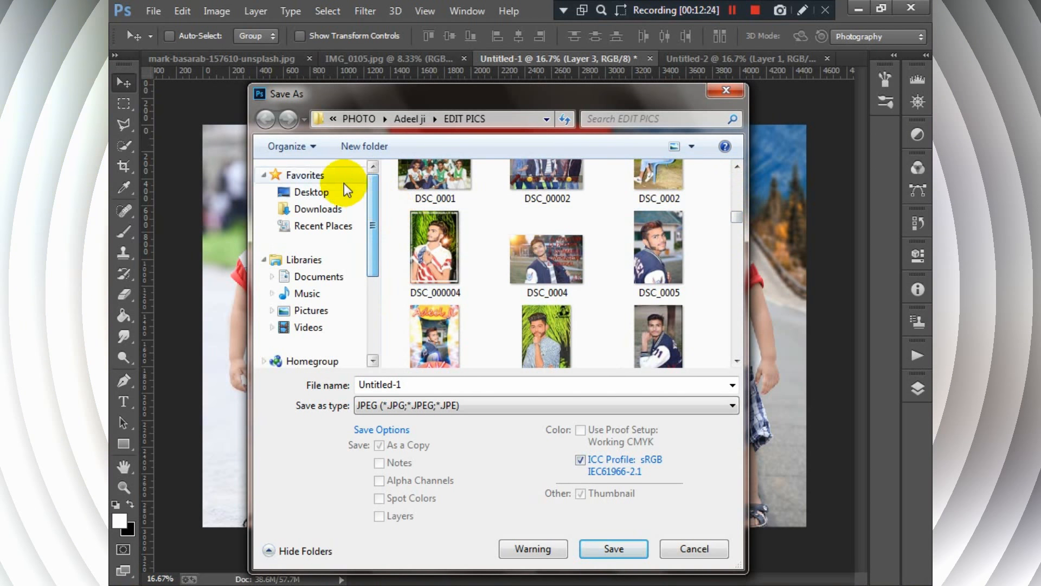
{"action": "left_click", "coordinate": [331, 192]}
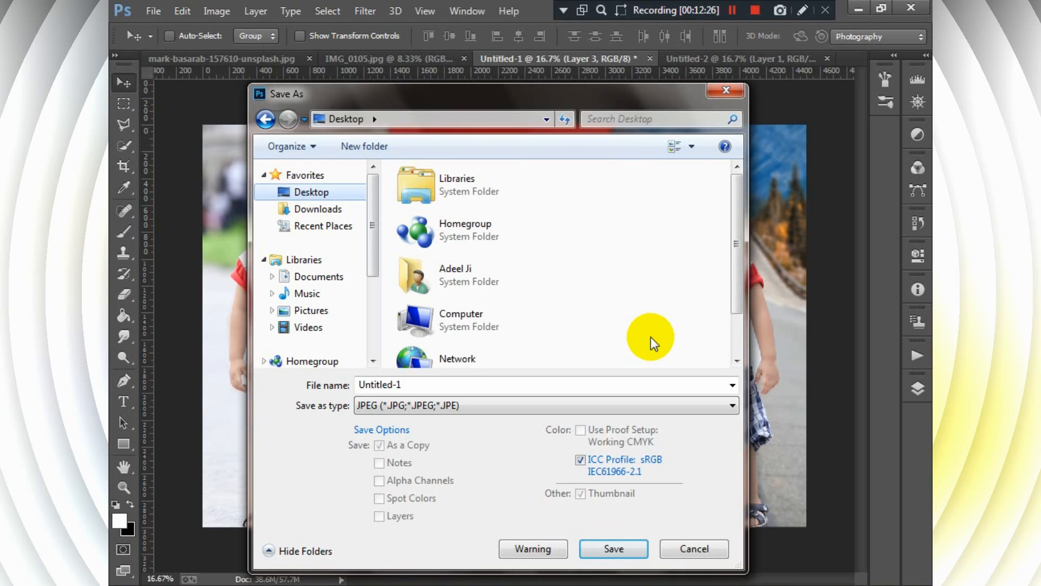
{"action": "left_click", "coordinate": [623, 549]}
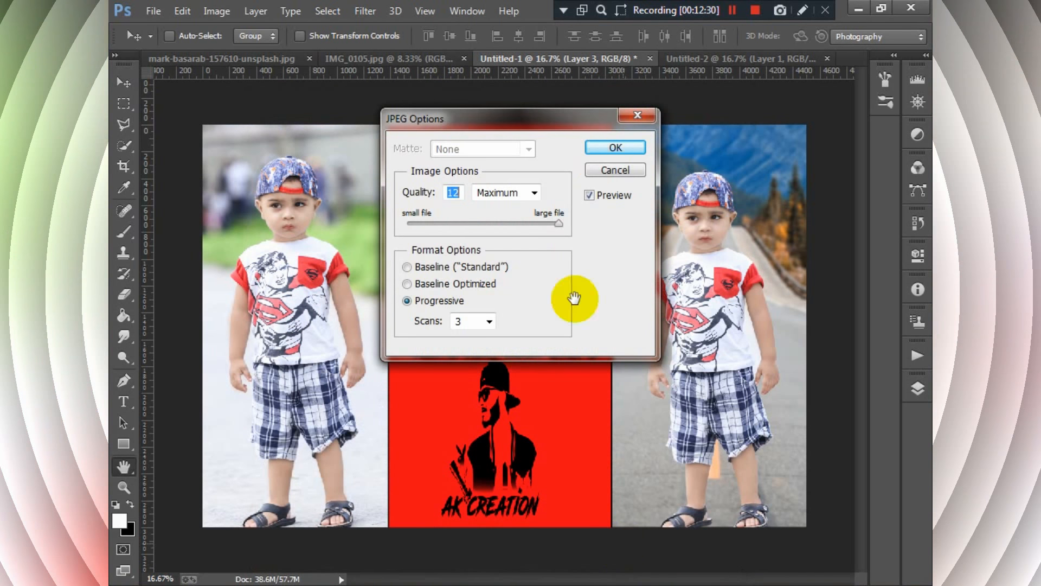
{"action": "left_click", "coordinate": [615, 145]}
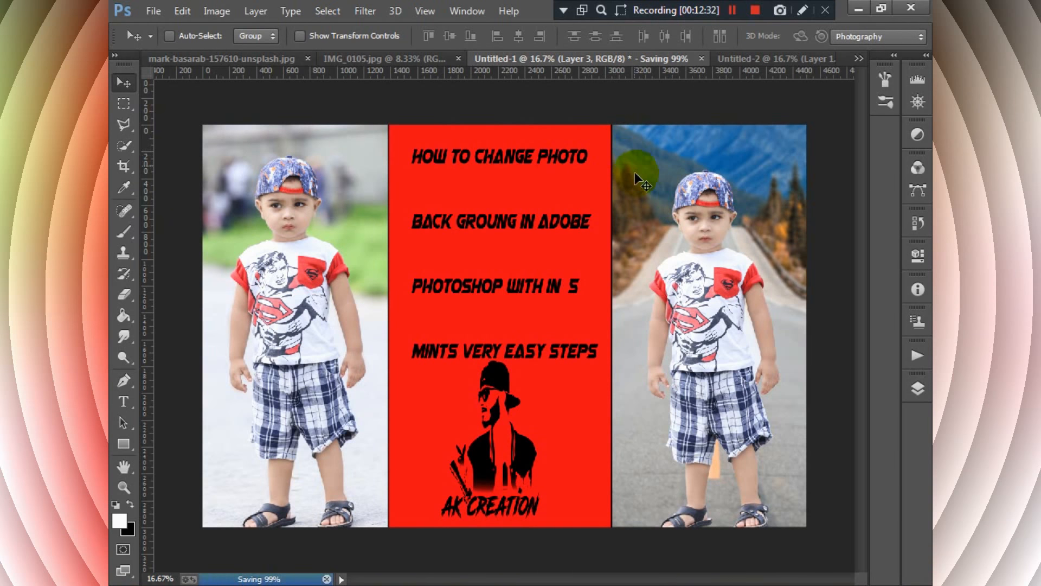
- Minimize Photoshop to show the Windows desktop and refresh the desktop repeatedly
{"action": "left_click", "coordinate": [852, 10]}
{"action": "right_click", "coordinate": [531, 230]}
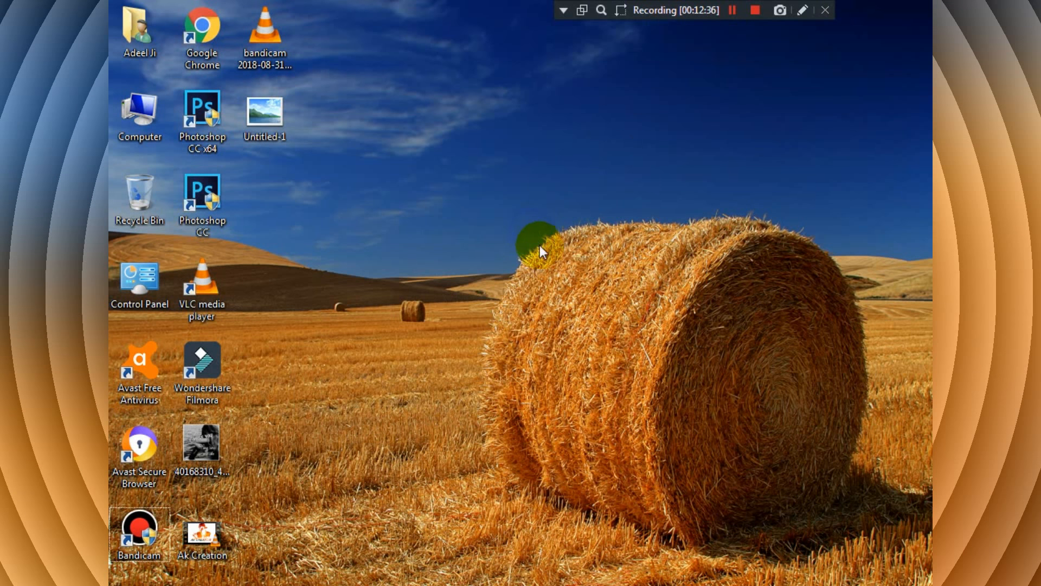
{"action": "left_click", "coordinate": [555, 283]}
{"action": "right_click", "coordinate": [556, 283]}
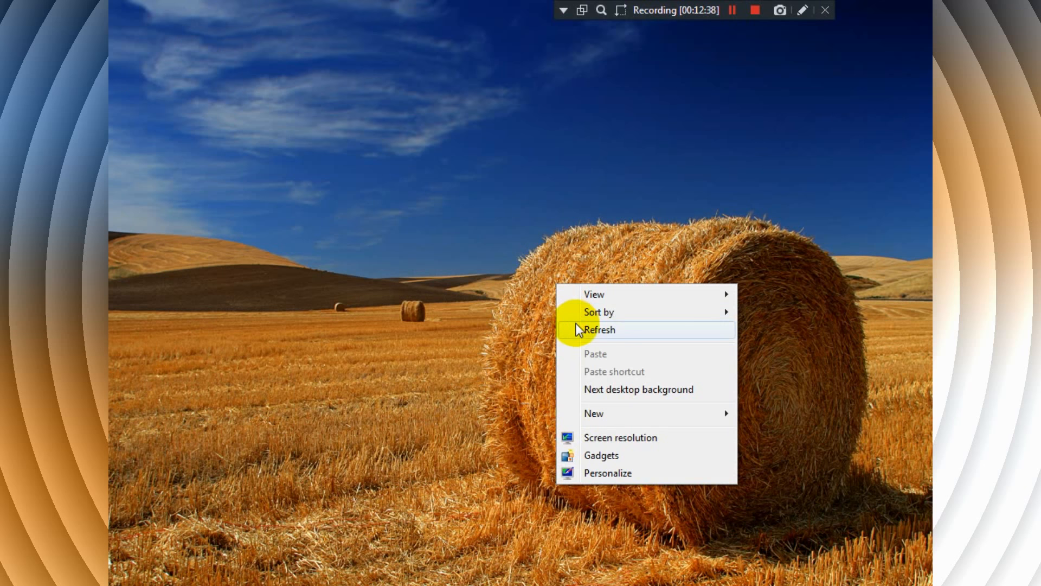
{"action": "left_click", "coordinate": [575, 326]}
{"action": "right_click", "coordinate": [575, 326]}
{"action": "left_click", "coordinate": [588, 374]}
{"action": "right_click", "coordinate": [589, 374]}
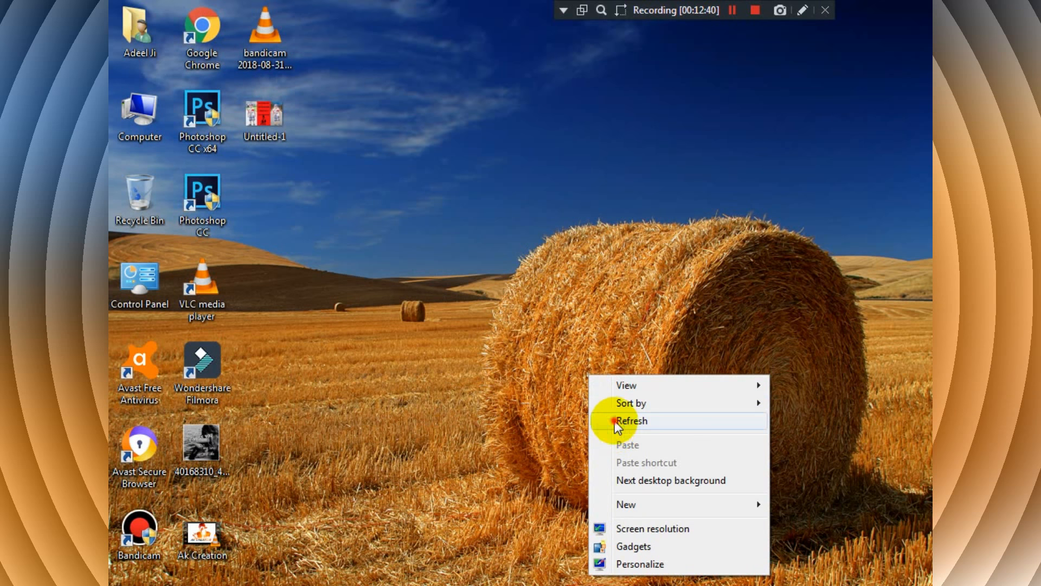
{"action": "left_click", "coordinate": [629, 420]}
{"action": "right_click", "coordinate": [629, 420]}
{"action": "left_click", "coordinate": [655, 263]}
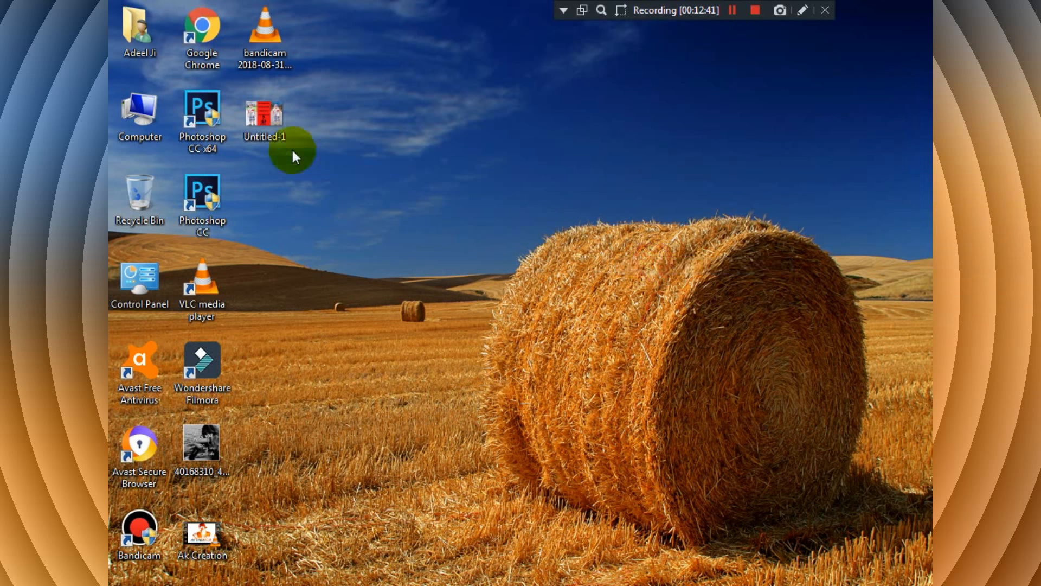
- Preview the Untitled-1 image from the desktop in Windows Photo Viewer, inspect it zoomed in and out, and close the viewer
{"action": "right_click", "coordinate": [268, 110]}
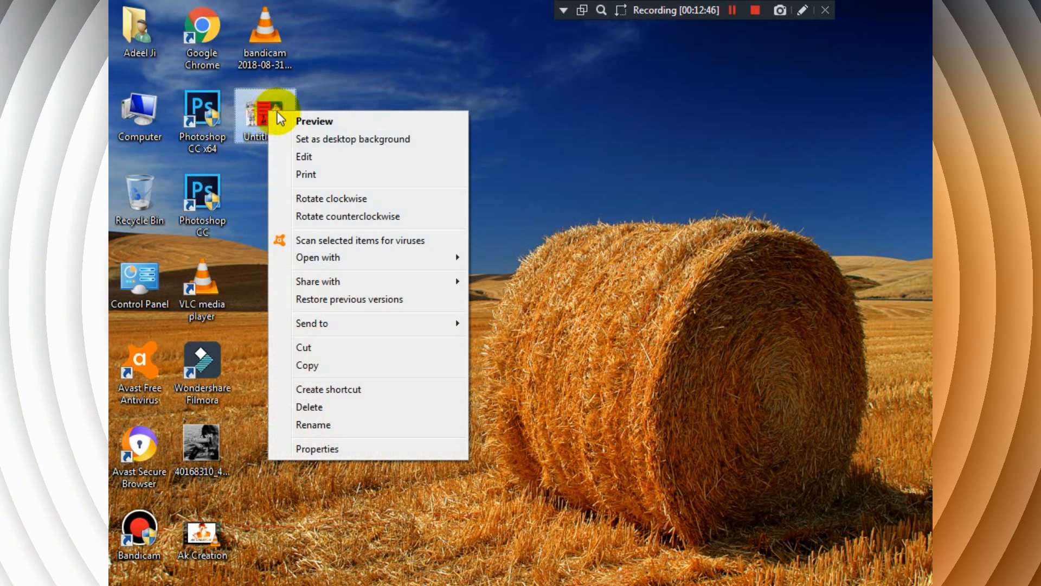
{"action": "left_click", "coordinate": [343, 121]}
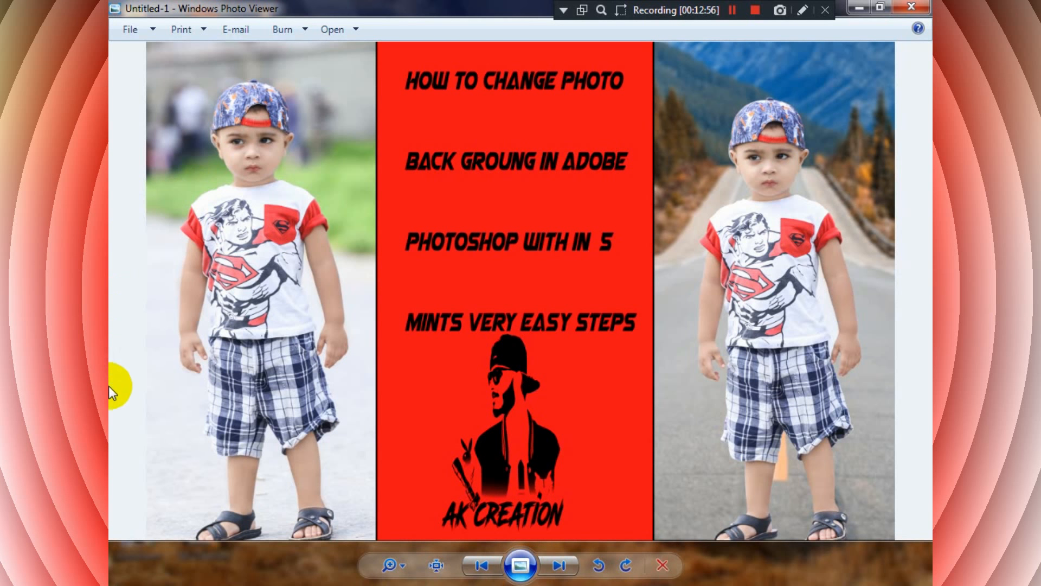
{"action": "scroll", "coordinate": [518, 293], "scroll_direction": "up", "scroll_amount": 3}
{"action": "scroll", "coordinate": [517, 293], "scroll_direction": "down", "scroll_amount": 3}
{"action": "scroll", "coordinate": [809, 171], "scroll_direction": "up", "scroll_amount": 2}
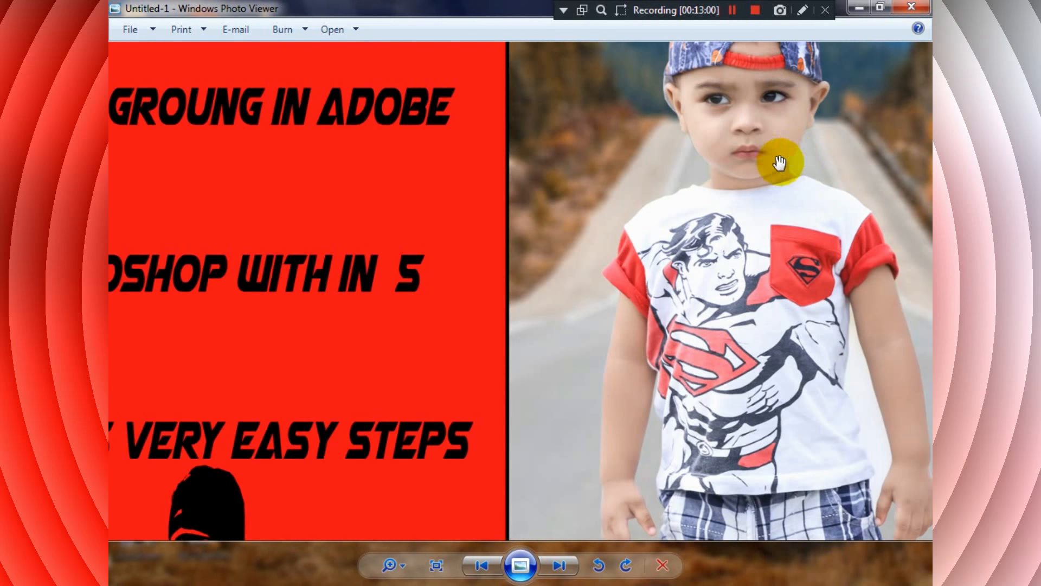
{"action": "scroll", "coordinate": [567, 261], "scroll_direction": "down", "scroll_amount": 2}
{"action": "scroll", "coordinate": [195, 148], "scroll_direction": "up", "scroll_amount": 3}
{"action": "scroll", "coordinate": [196, 148], "scroll_direction": "down", "scroll_amount": 3}
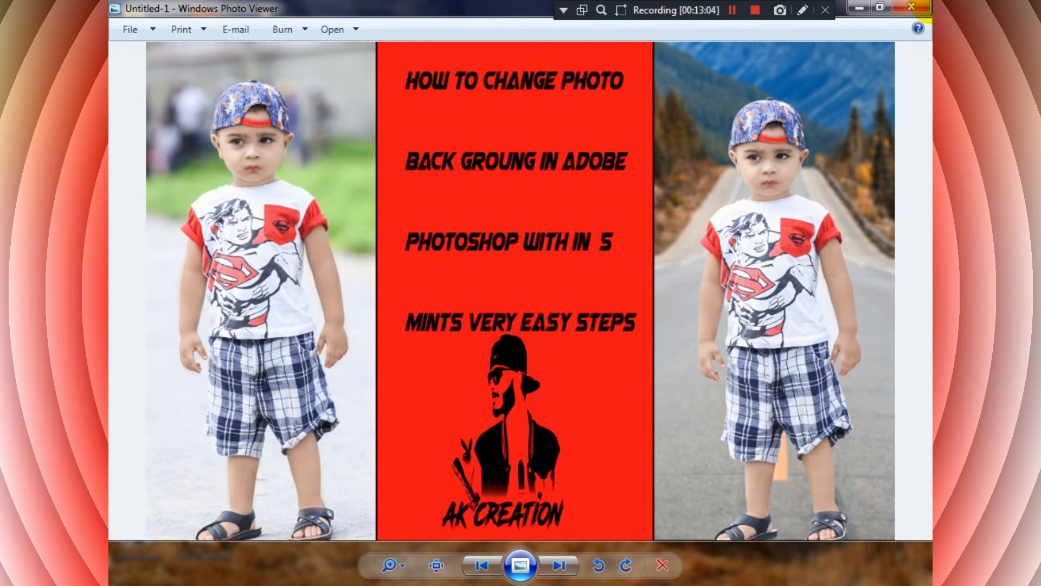
{"action": "left_click", "coordinate": [912, 7]}
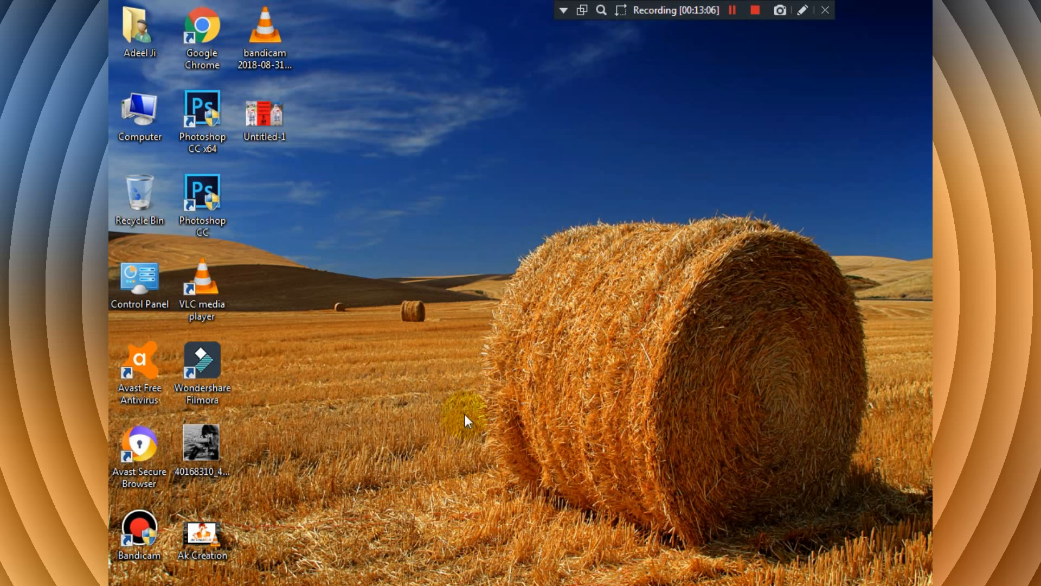
{"action": "right_click", "coordinate": [478, 377]}
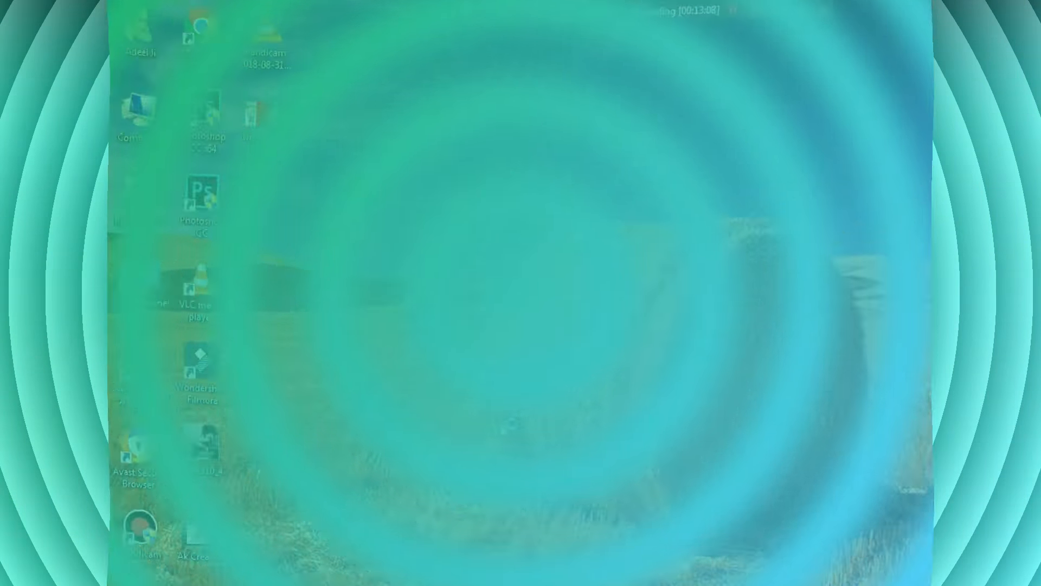